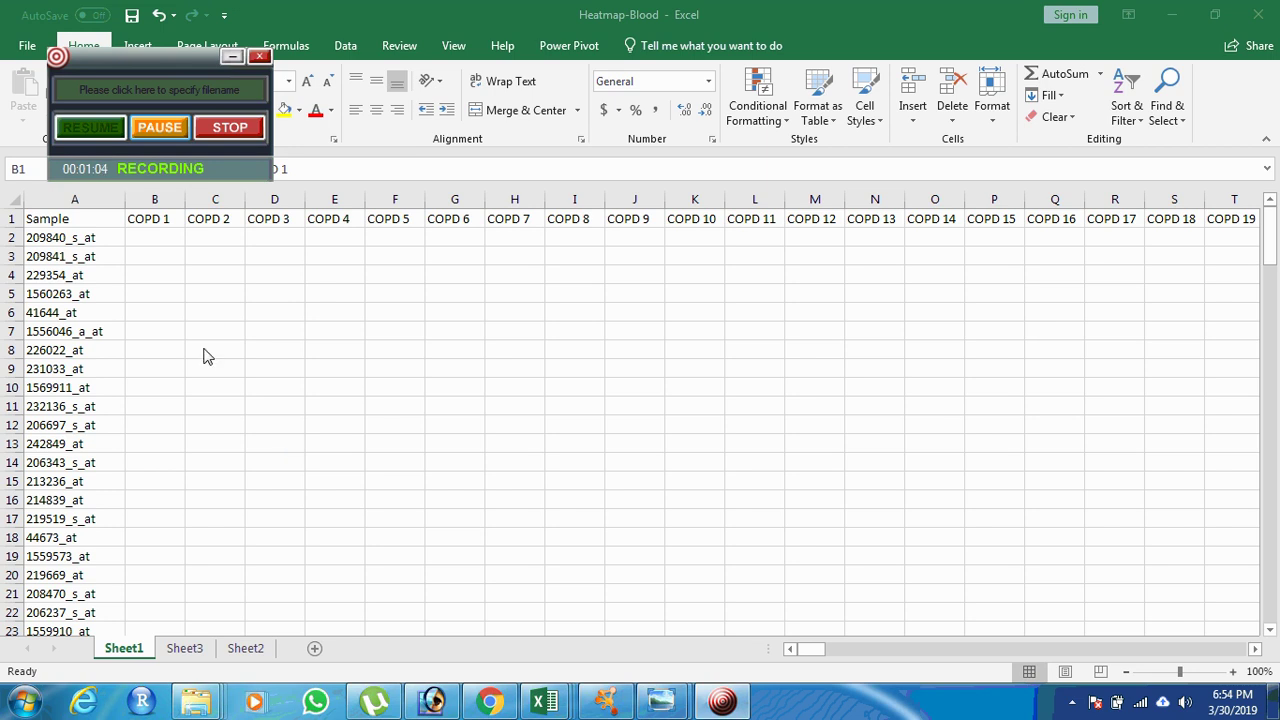
pyautogui.click(75, 241)
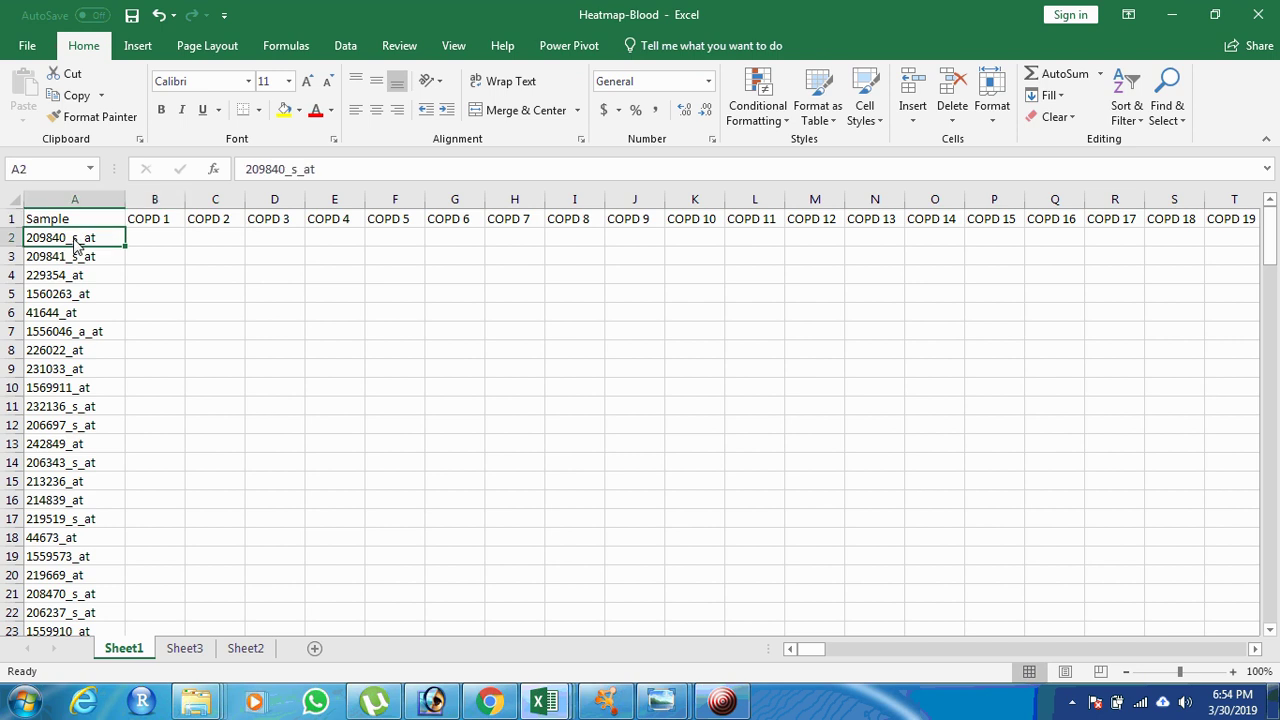
pyautogui.press('Down')
pyautogui.press('Up')
pyautogui.click(722, 701)
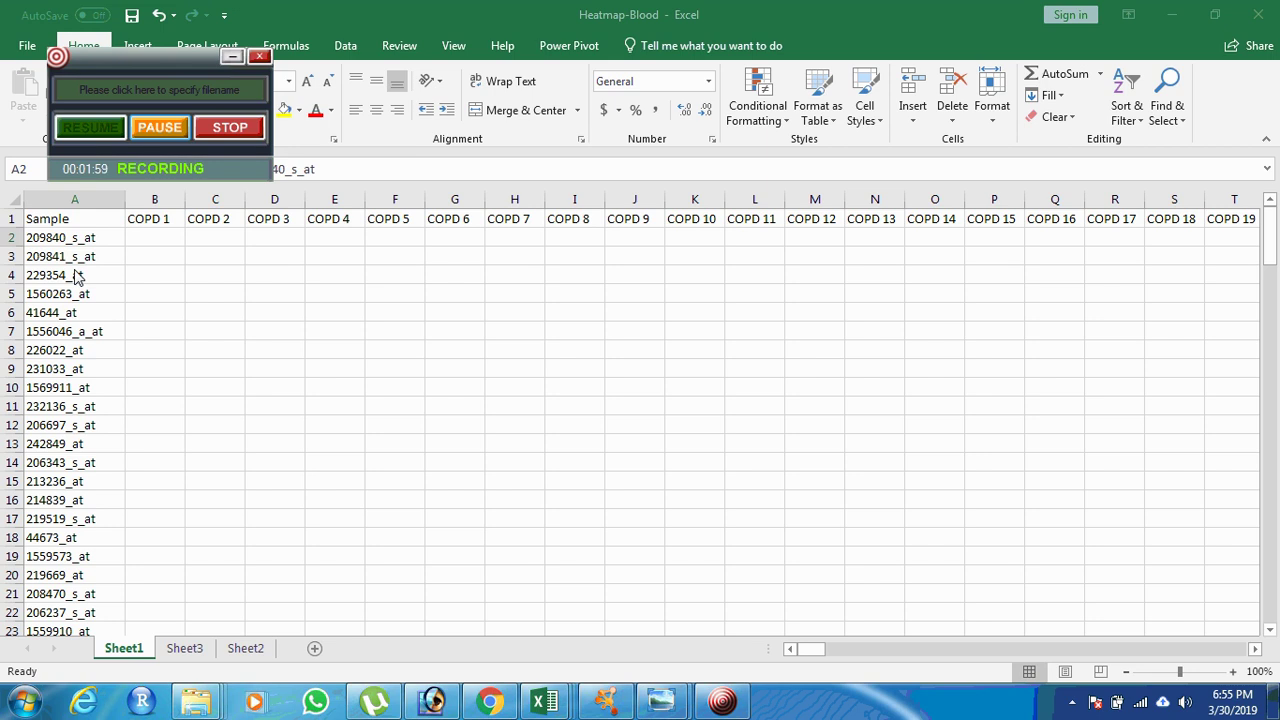
pyautogui.click(74, 236)
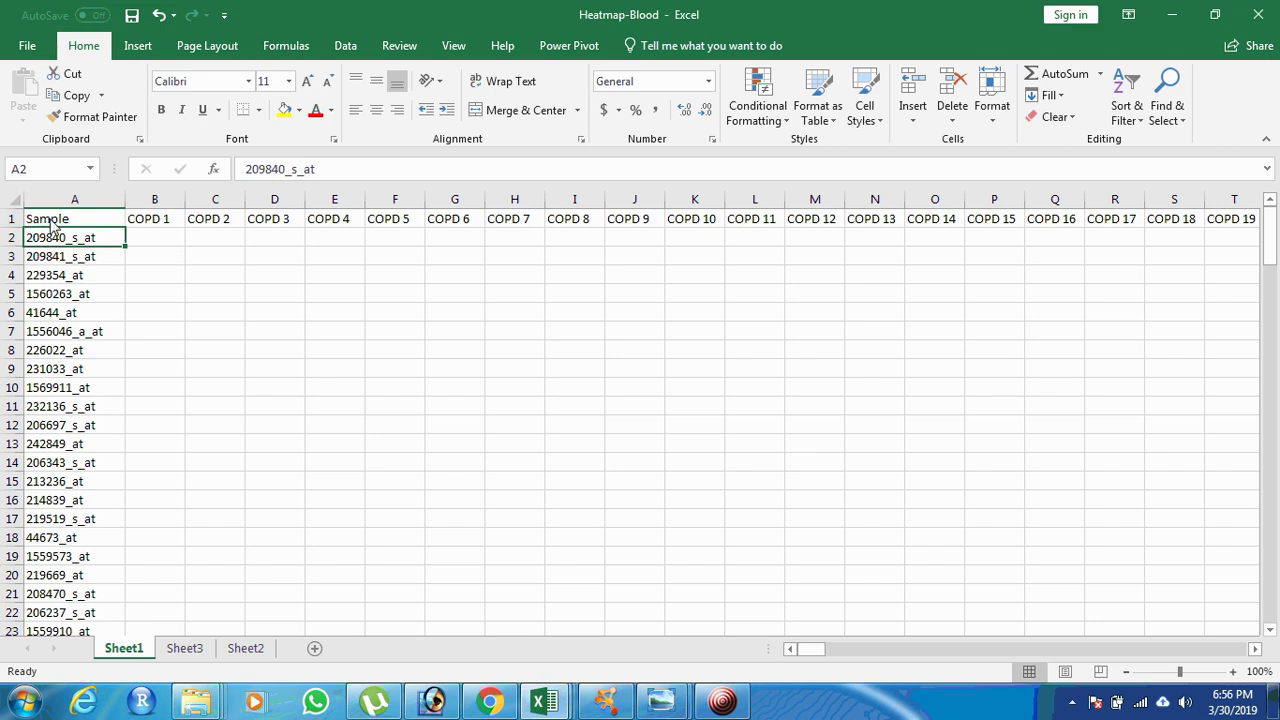
# Step: Select the full probe ID list in column A of Sheet1, A2 to A153, and return to cell B2
pyautogui.click(52, 224)
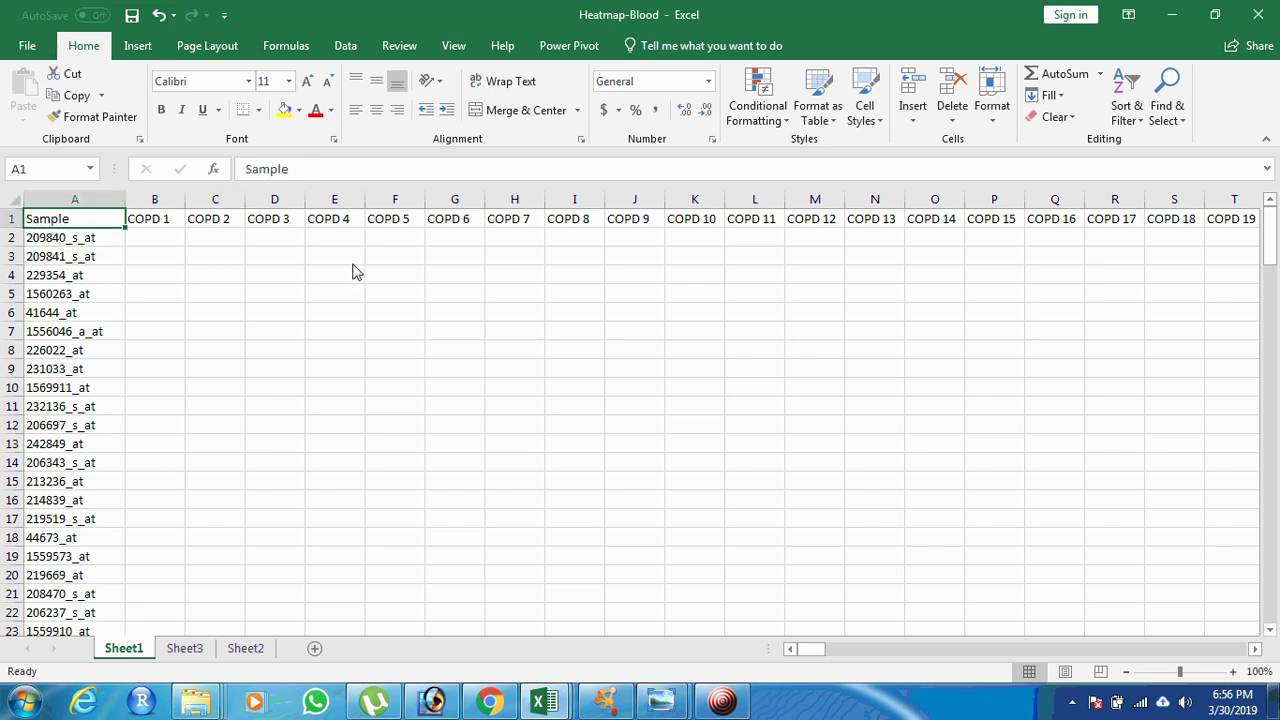
pyautogui.moveTo(810, 648); pyautogui.dragTo(660, 508)
pyautogui.press('Down')
pyautogui.hotkey('ctrl', 'shift', 'Down')
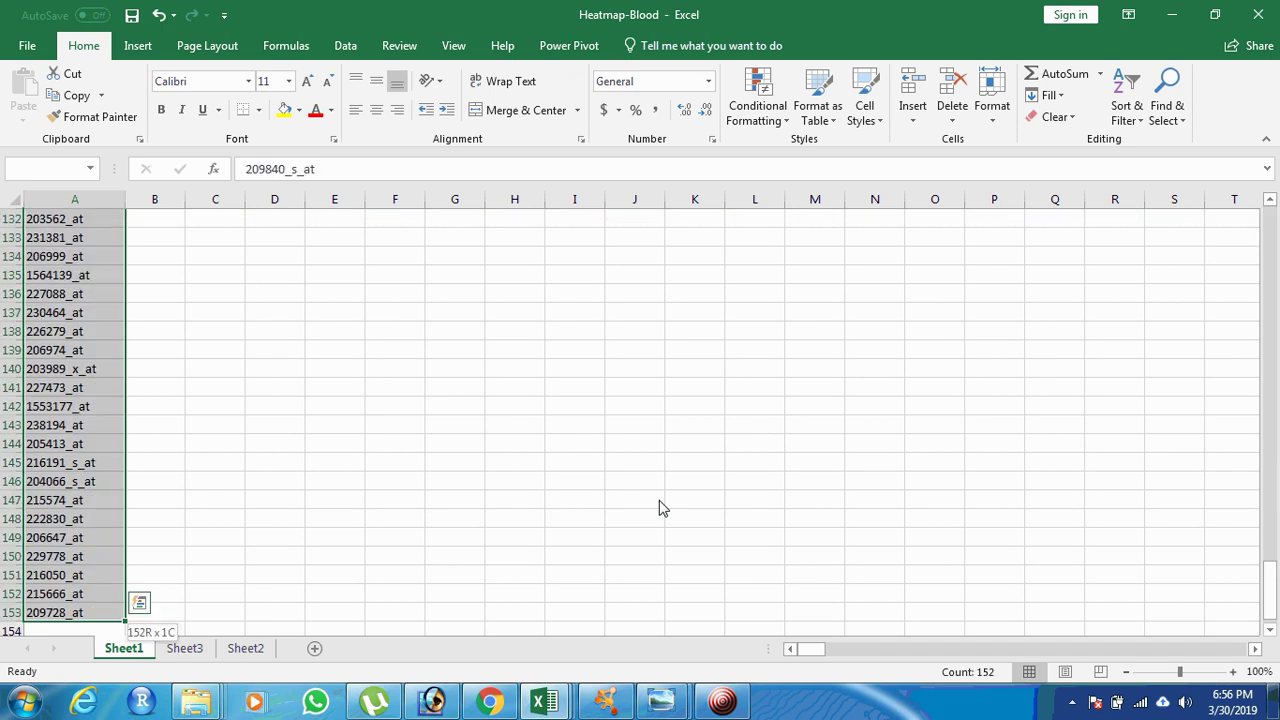
pyautogui.moveTo(1270, 590); pyautogui.dragTo(1270, 225)
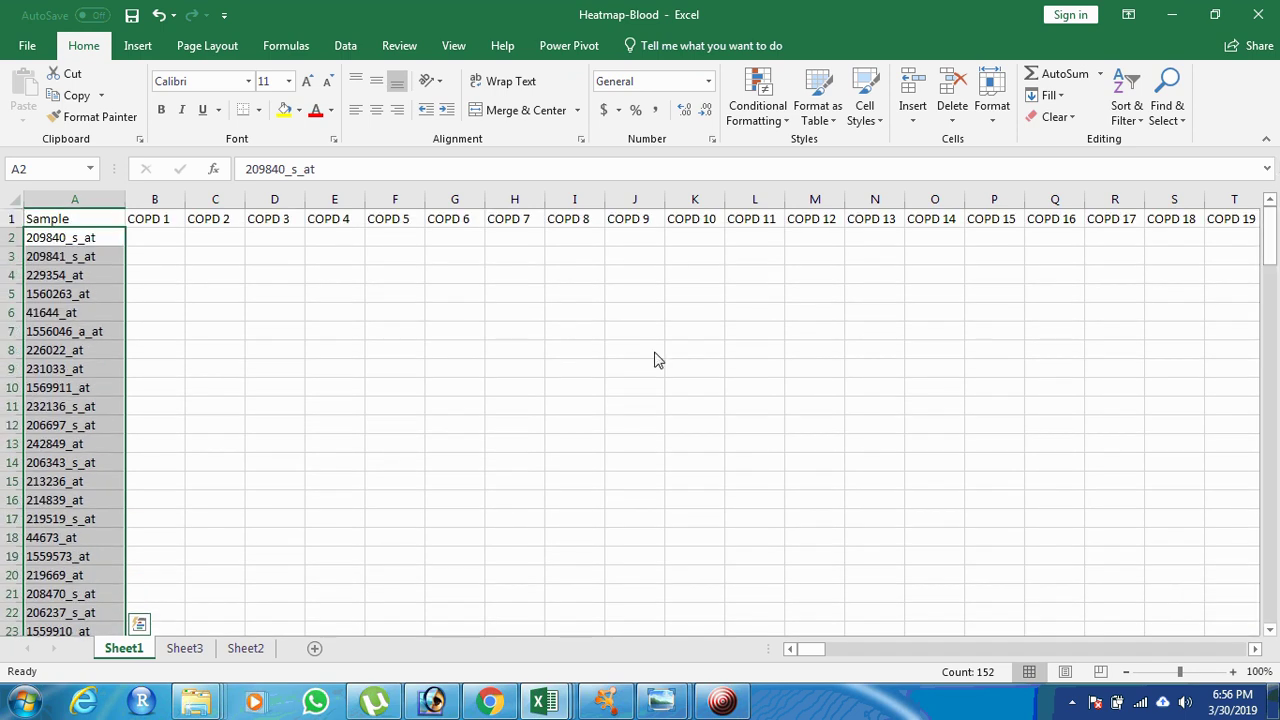
pyautogui.click(228, 225)
pyautogui.click(160, 245)
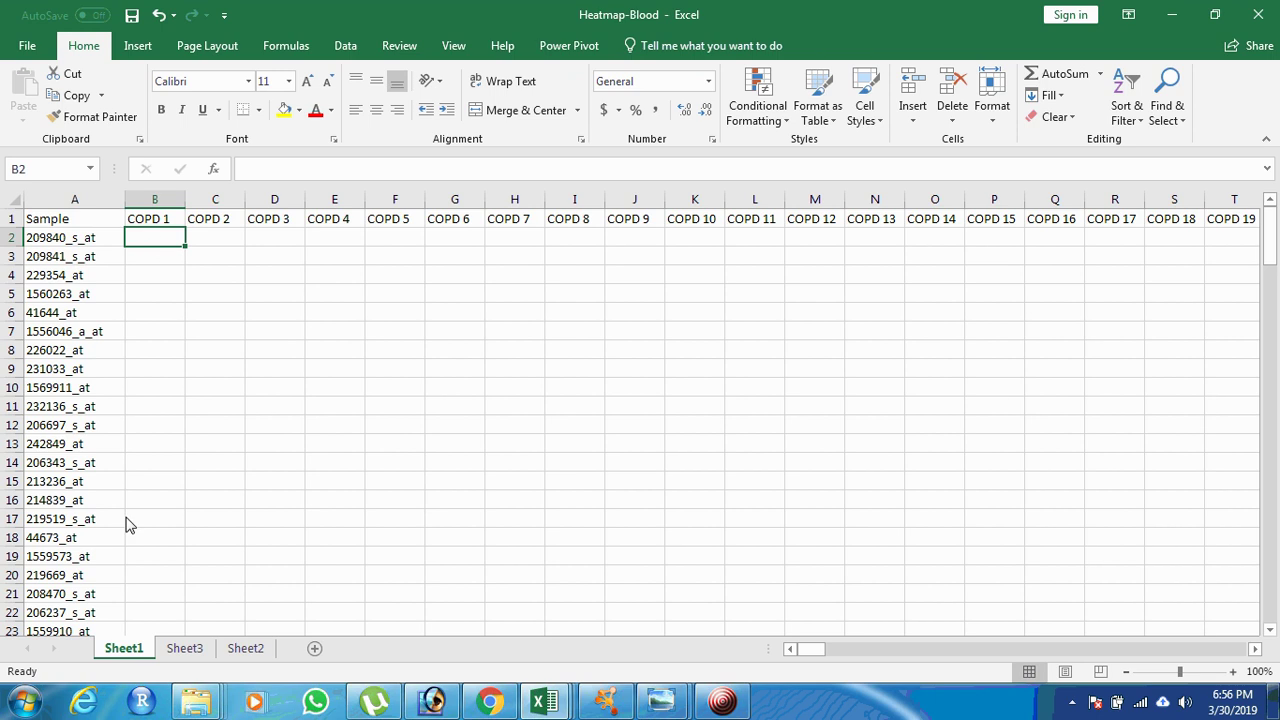
# Step: Try to remove the yellow fill from row 19248 on Sheet2
pyautogui.click(245, 650)
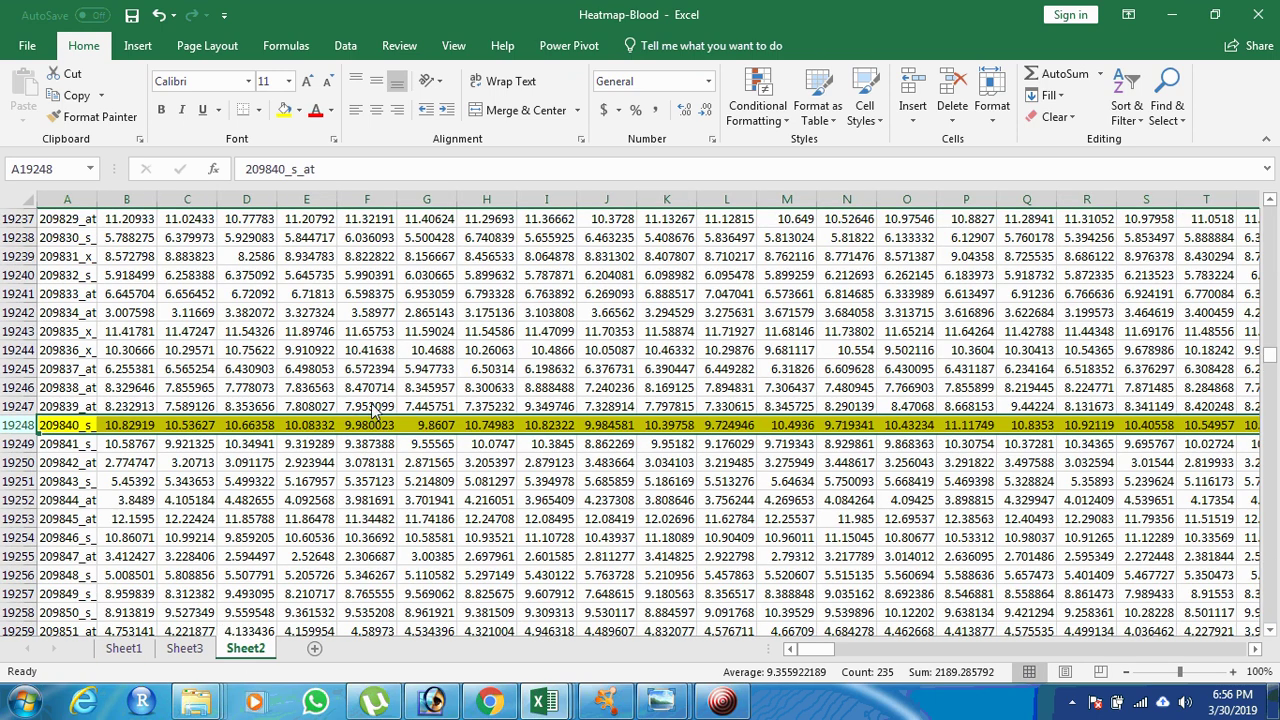
pyautogui.click(299, 110)
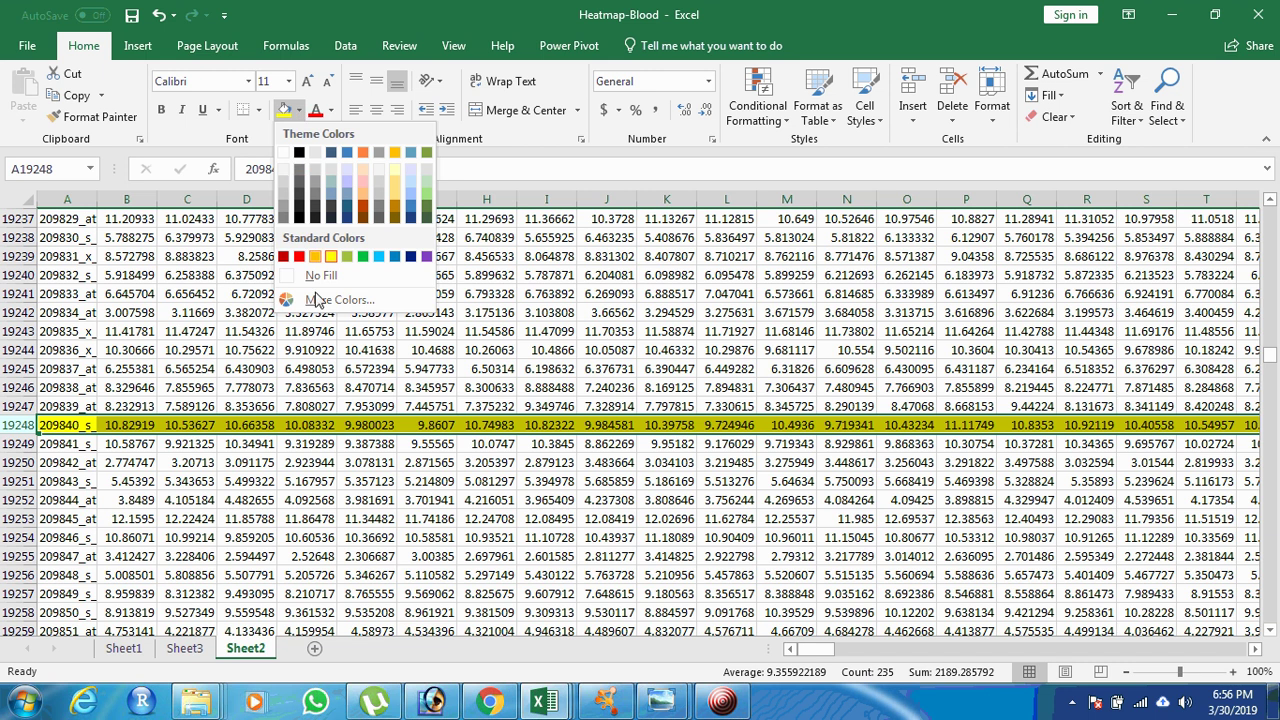
pyautogui.press('Escape')
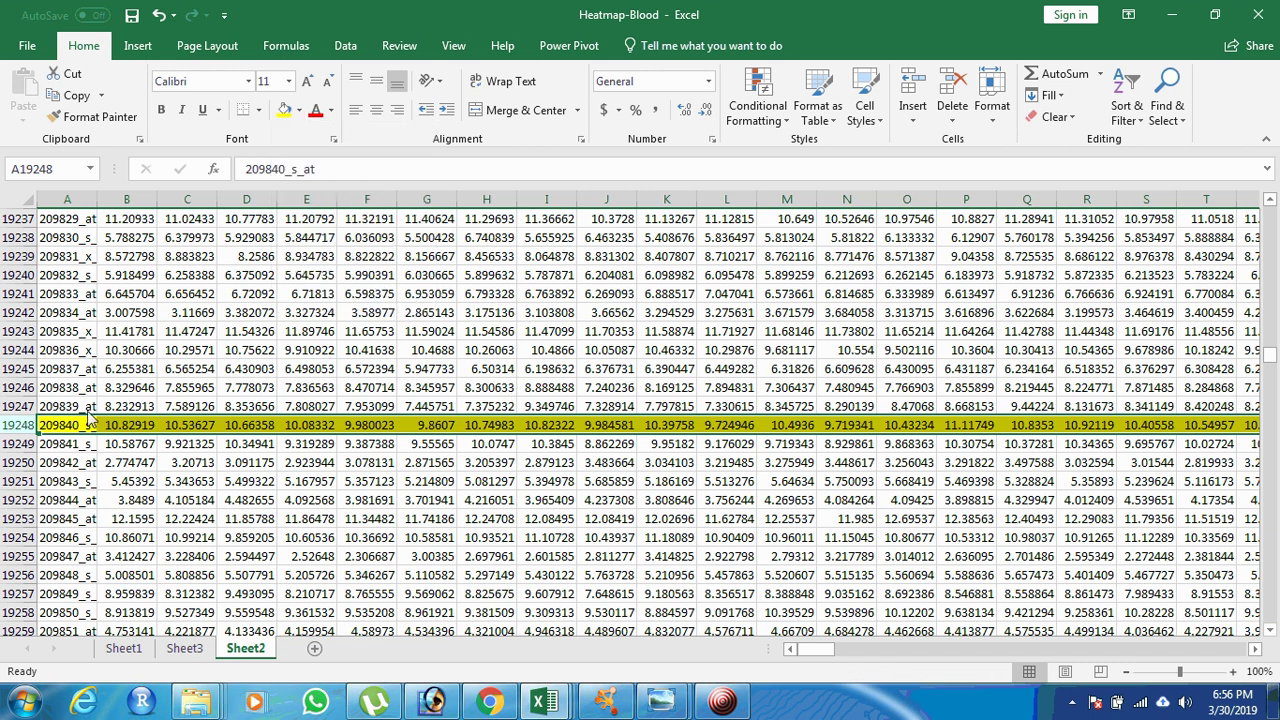
pyautogui.click(299, 110)
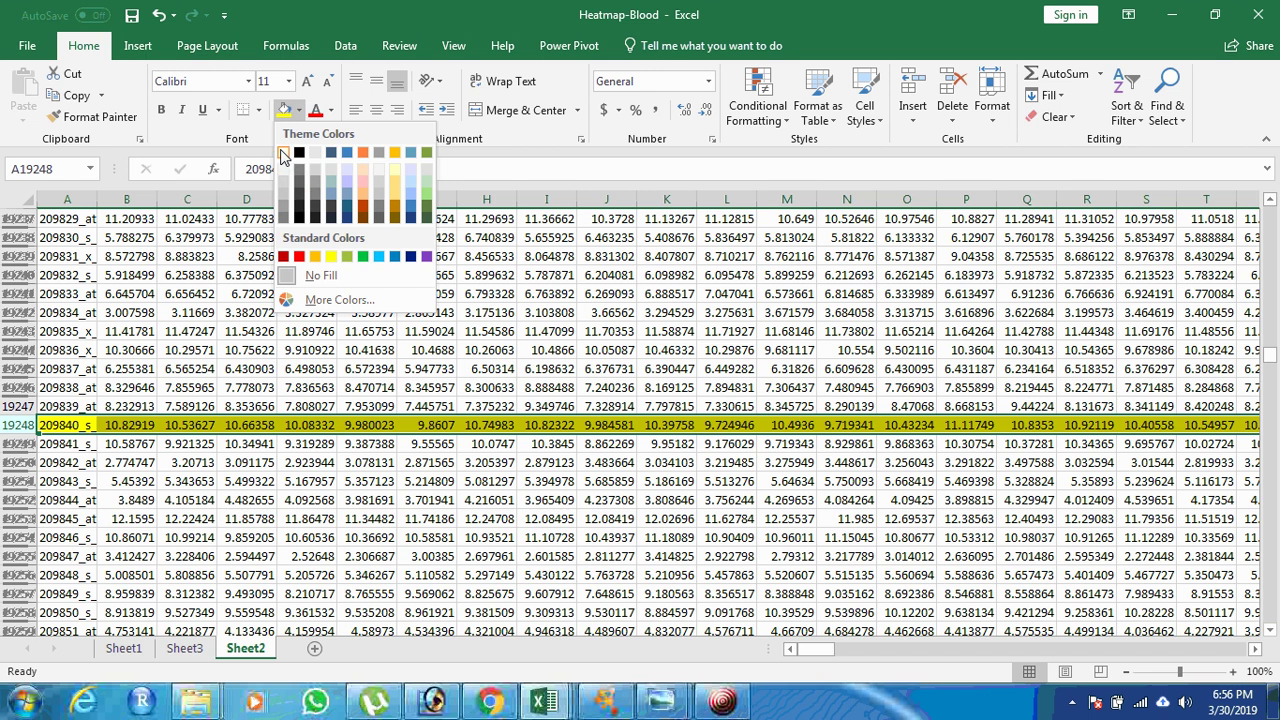
pyautogui.press('Escape')
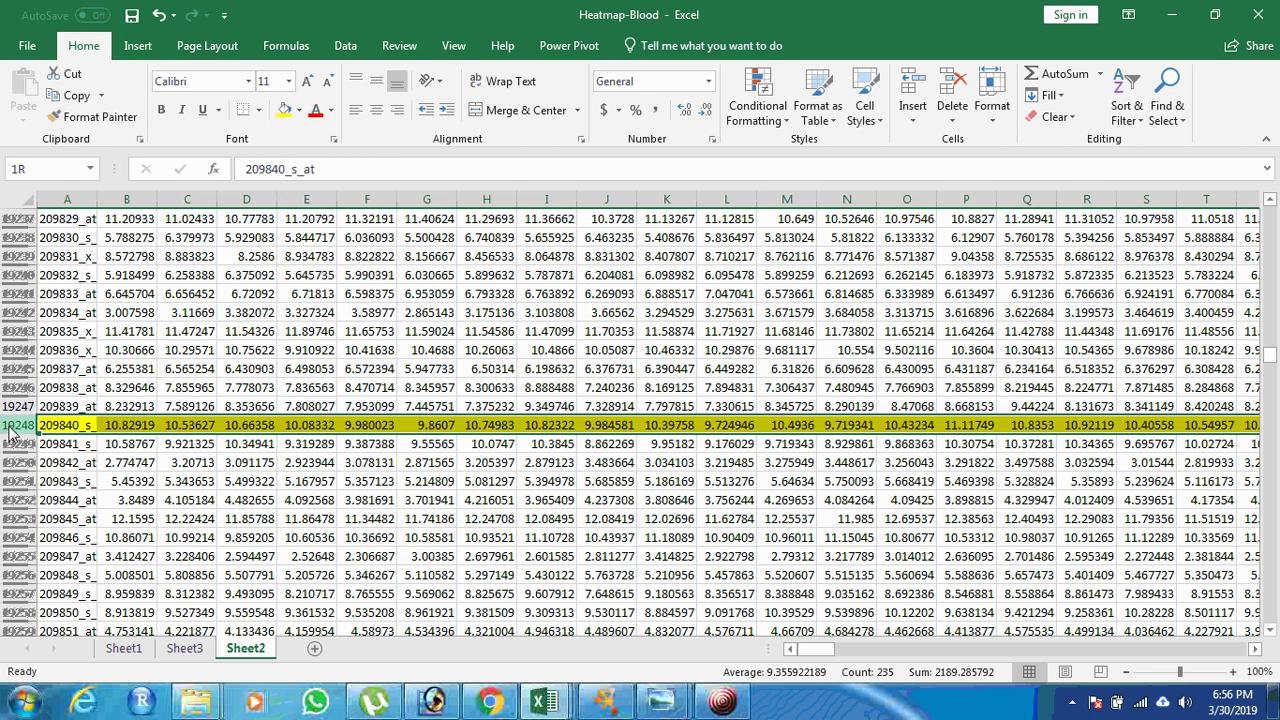
pyautogui.click(299, 110)
pyautogui.press('Escape')
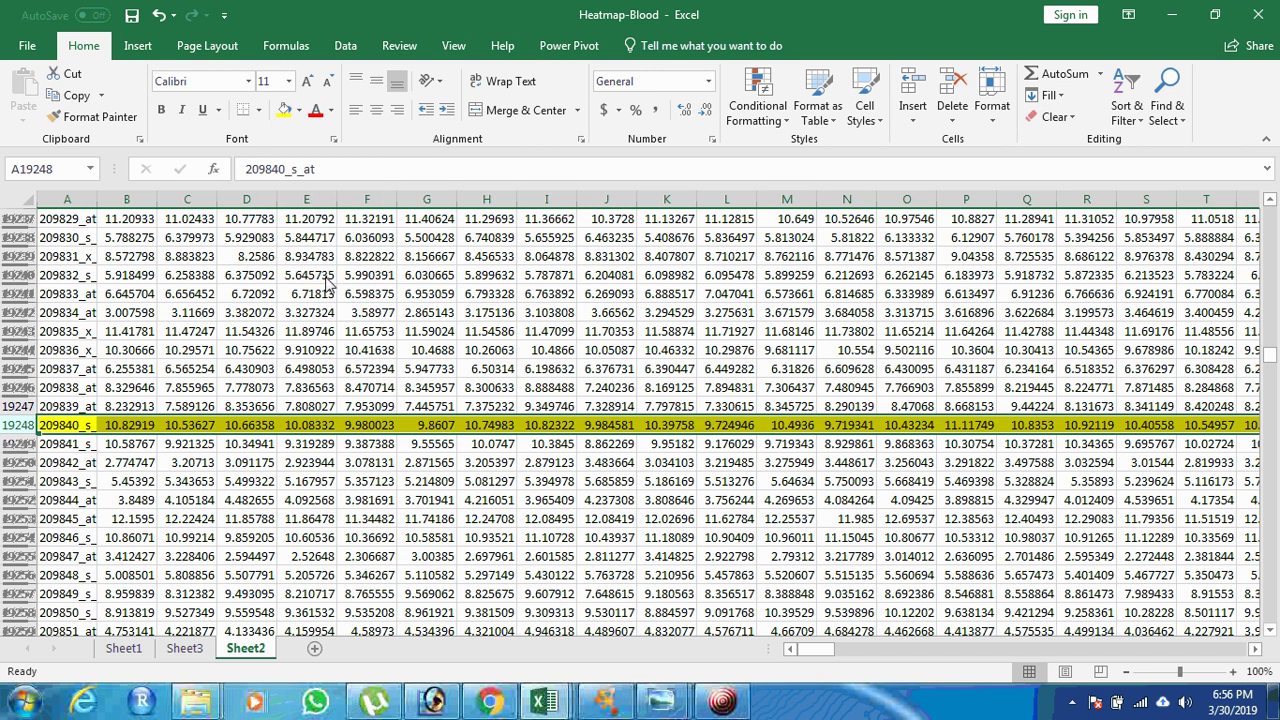
pyautogui.click(268, 502)
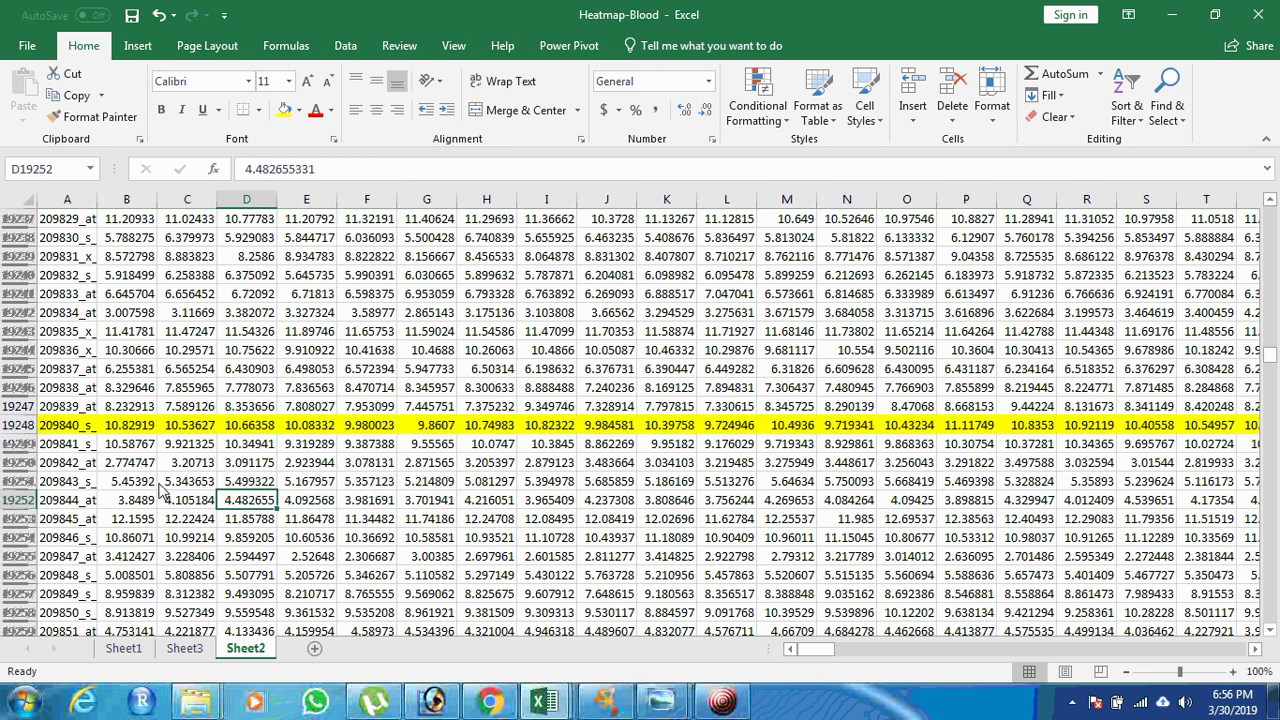
pyautogui.click(20, 425)
pyautogui.click(299, 111)
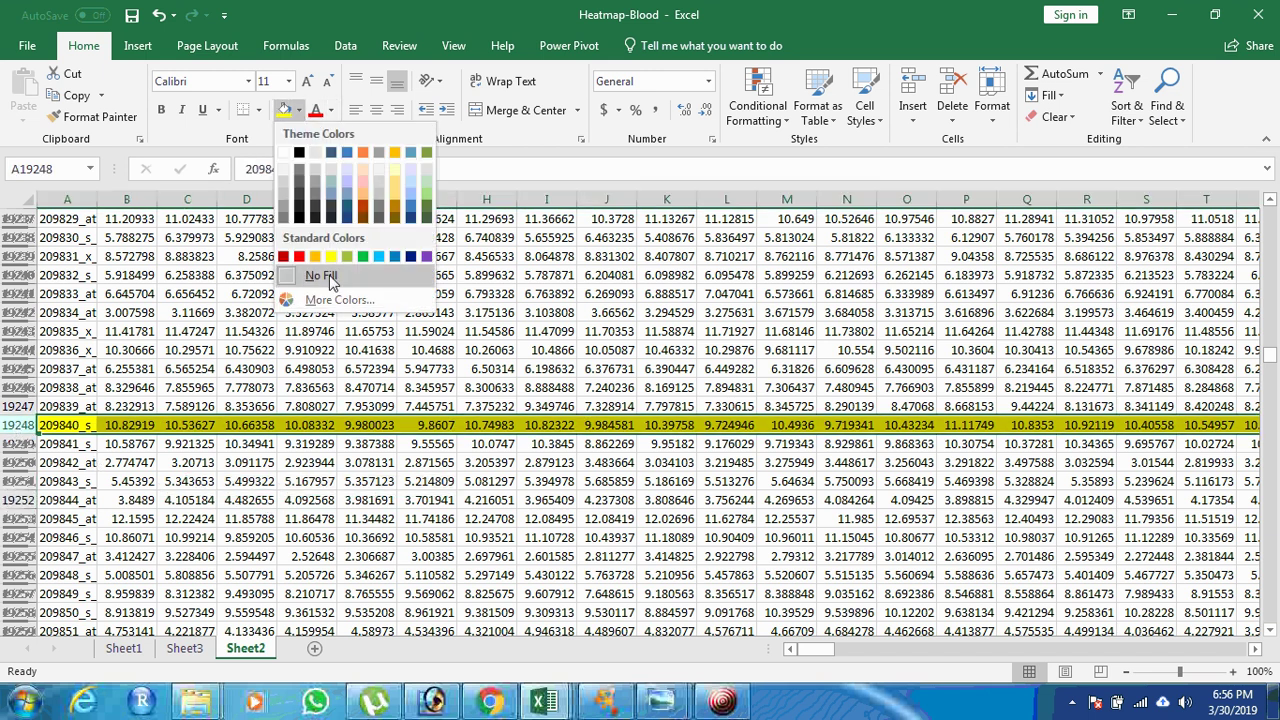
pyautogui.press('Escape')
pyautogui.click(945, 484)
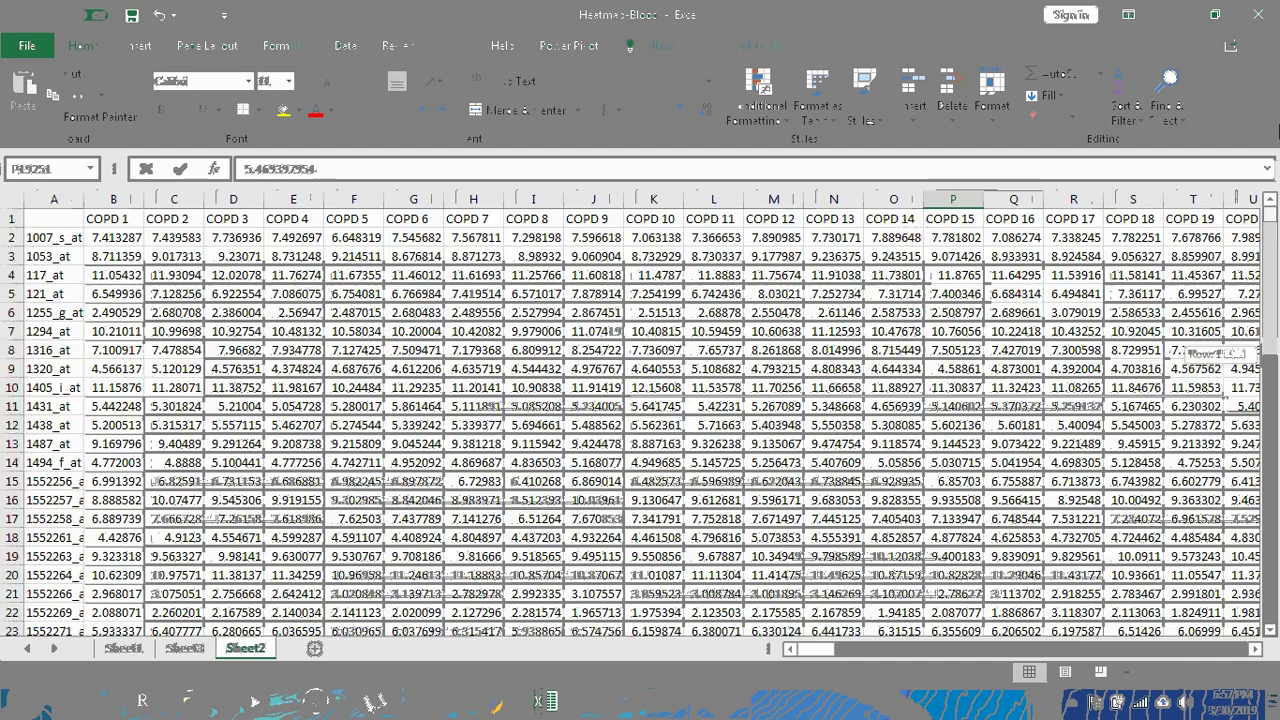
# Step: Examine the probe IDs in column A of Sheet2 from the first row to the last, and return to Sheet1
pyautogui.click(765, 298)
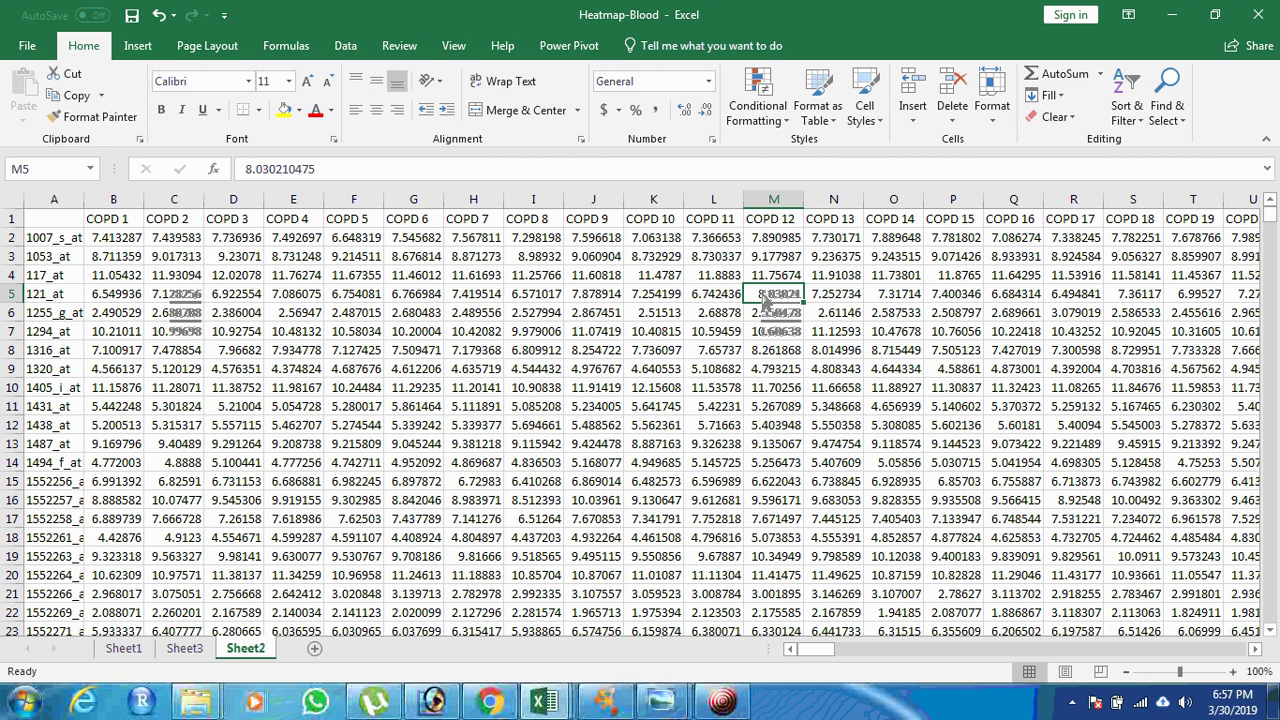
pyautogui.click(57, 244)
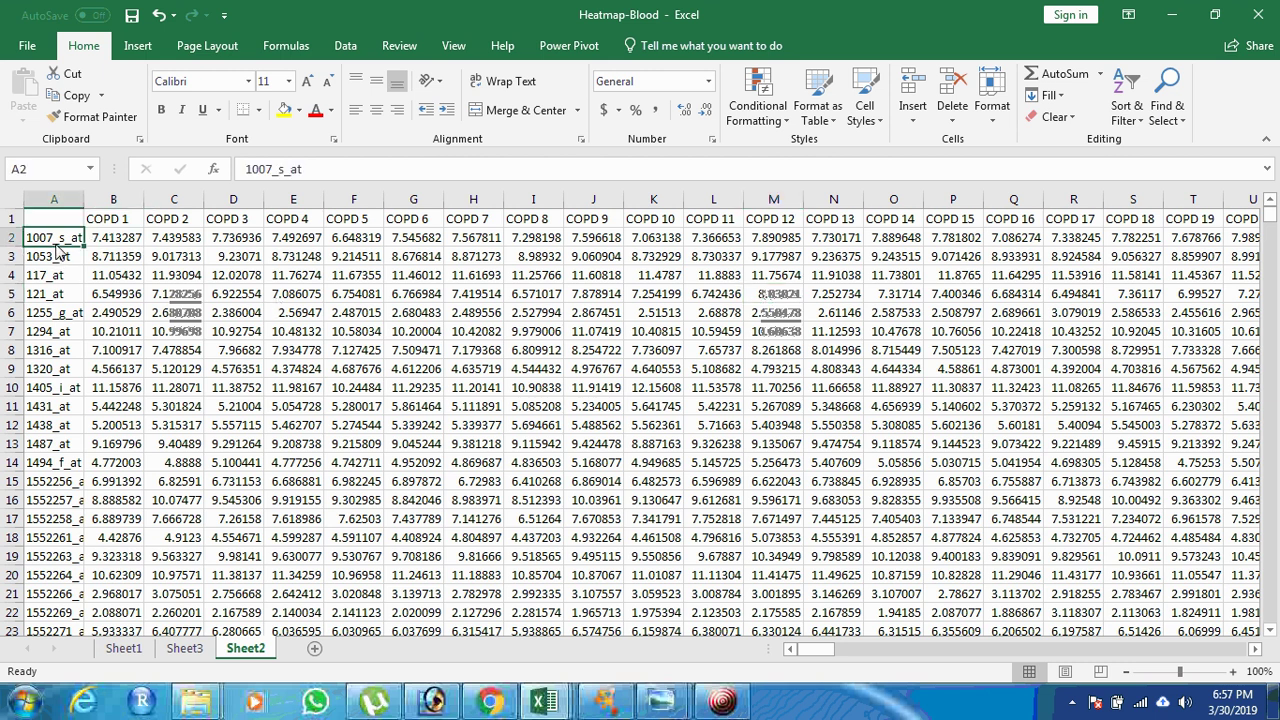
pyautogui.click(66, 290)
pyautogui.click(70, 243)
pyautogui.click(55, 331)
pyautogui.click(62, 240)
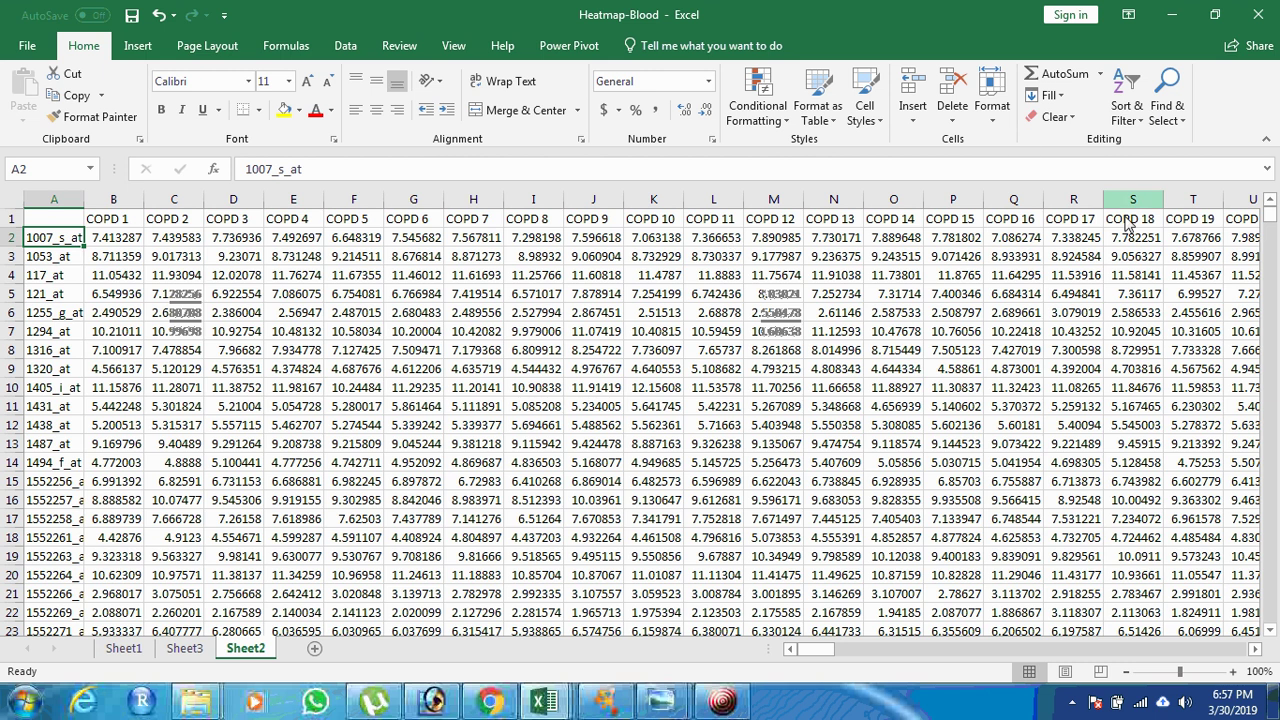
pyautogui.moveTo(1270, 215); pyautogui.dragTo(1248, 528)
pyautogui.moveTo(1253, 680); pyautogui.dragTo(1262, 665)
pyautogui.click(67, 613)
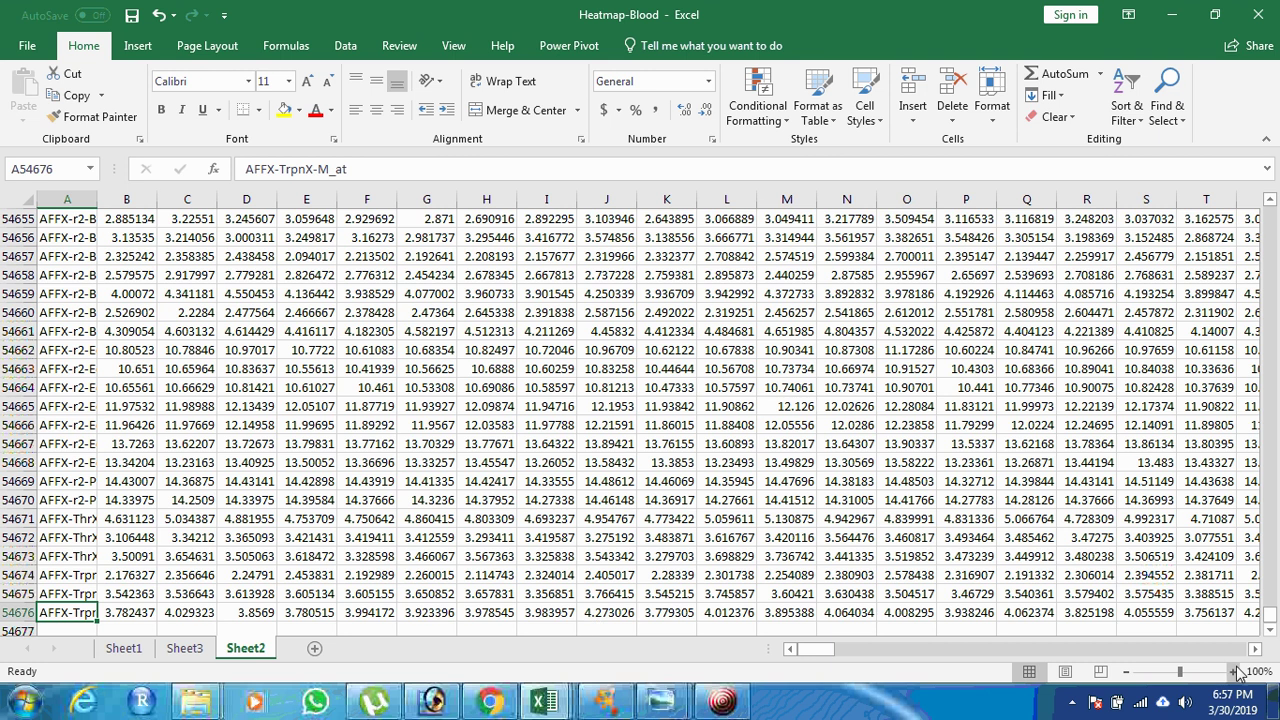
pyautogui.moveTo(1270, 618); pyautogui.dragTo(1270, 212)
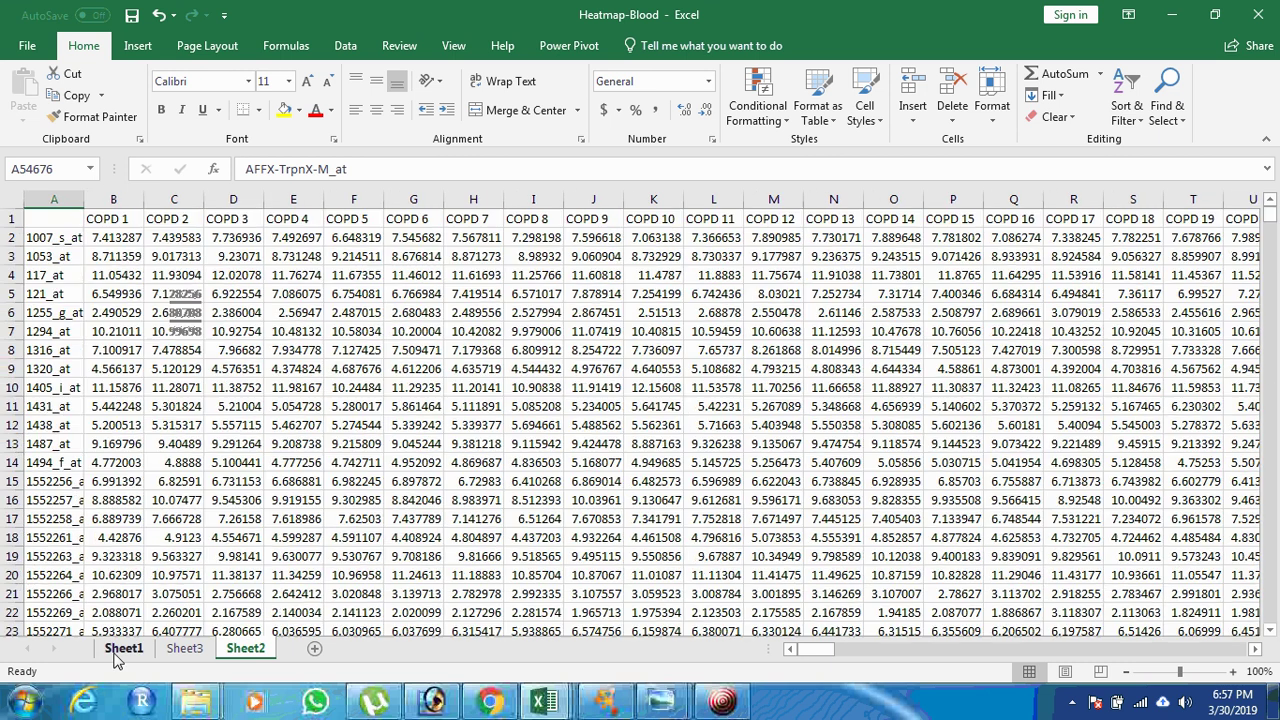
pyautogui.click(120, 650)
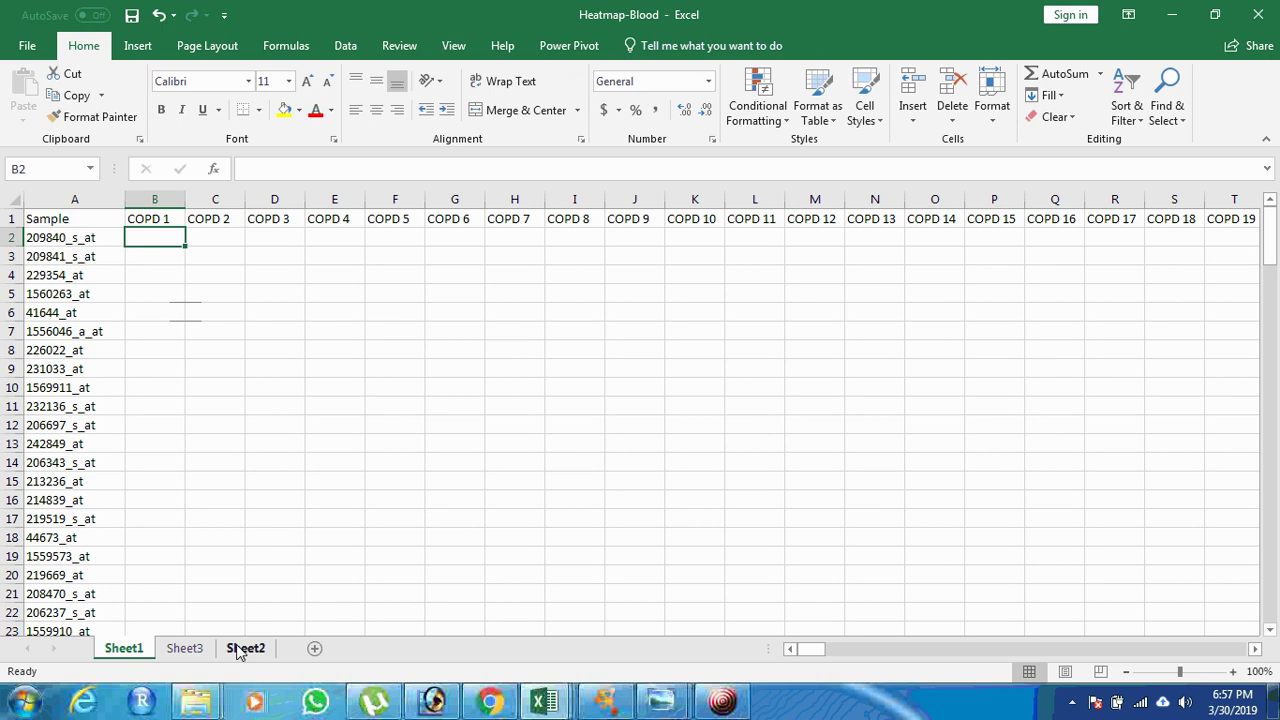
# Step: Select the entire data table on Sheet2, the range A1:IA54676 named array
pyautogui.click(242, 649)
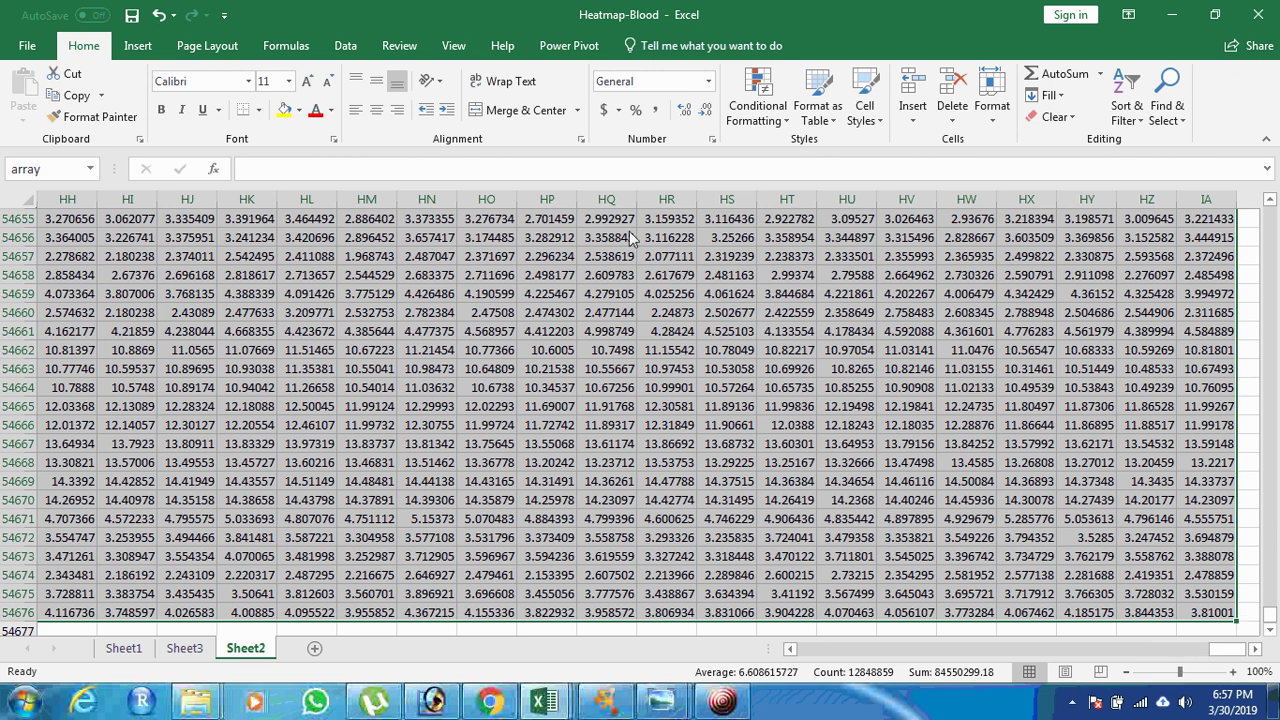
pyautogui.click(70, 175)
pyautogui.write('a')
pyautogui.press('Return')
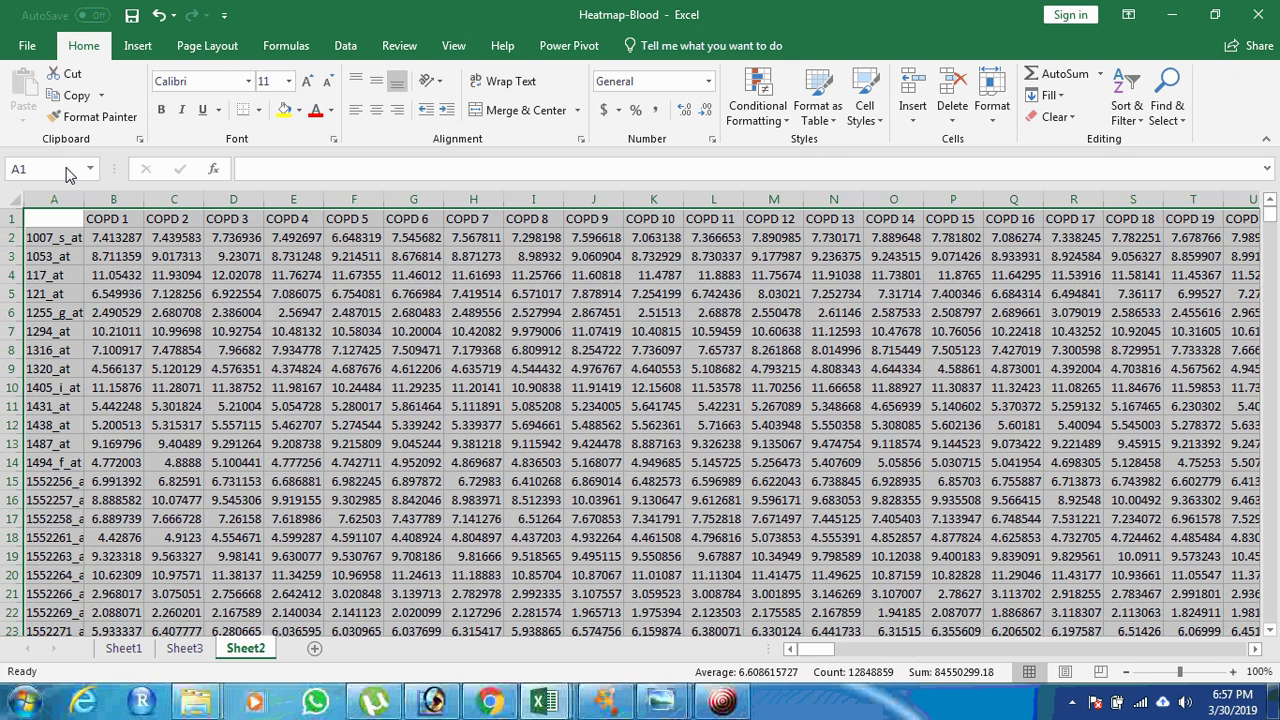
pyautogui.click(68, 261)
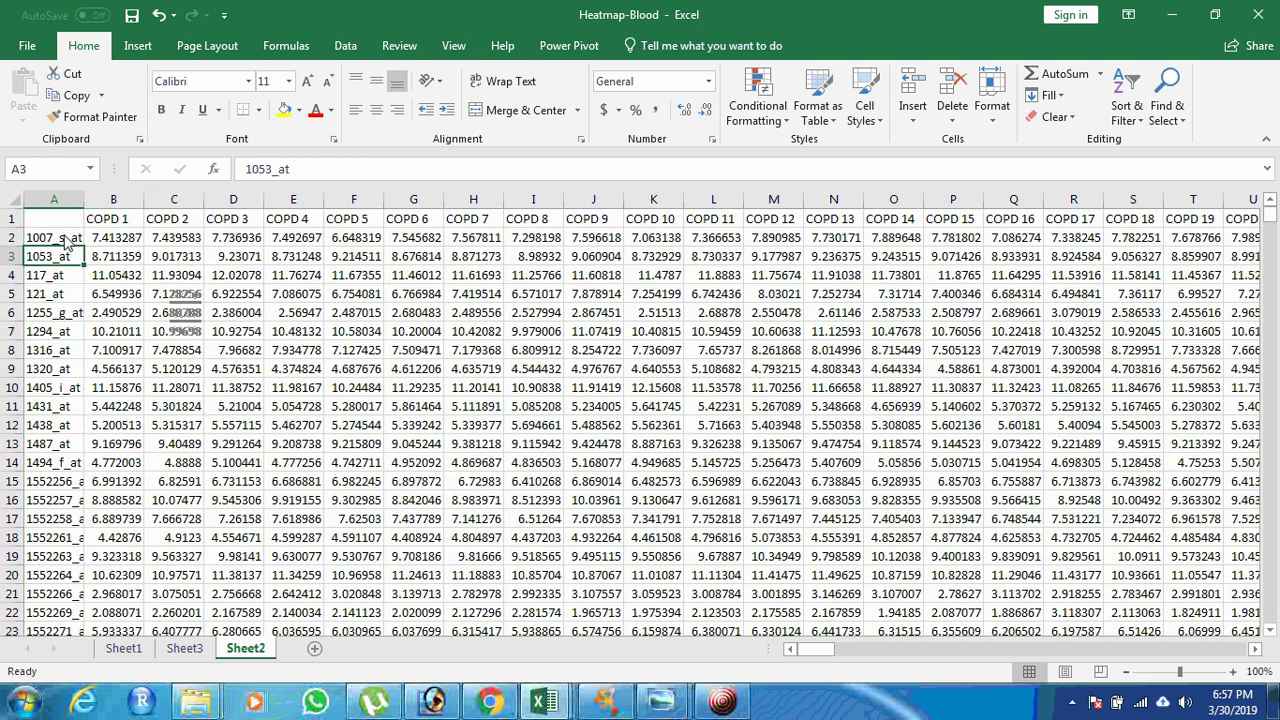
pyautogui.click(72, 220)
pyautogui.hotkey('ctrl', 'shift', 'End')
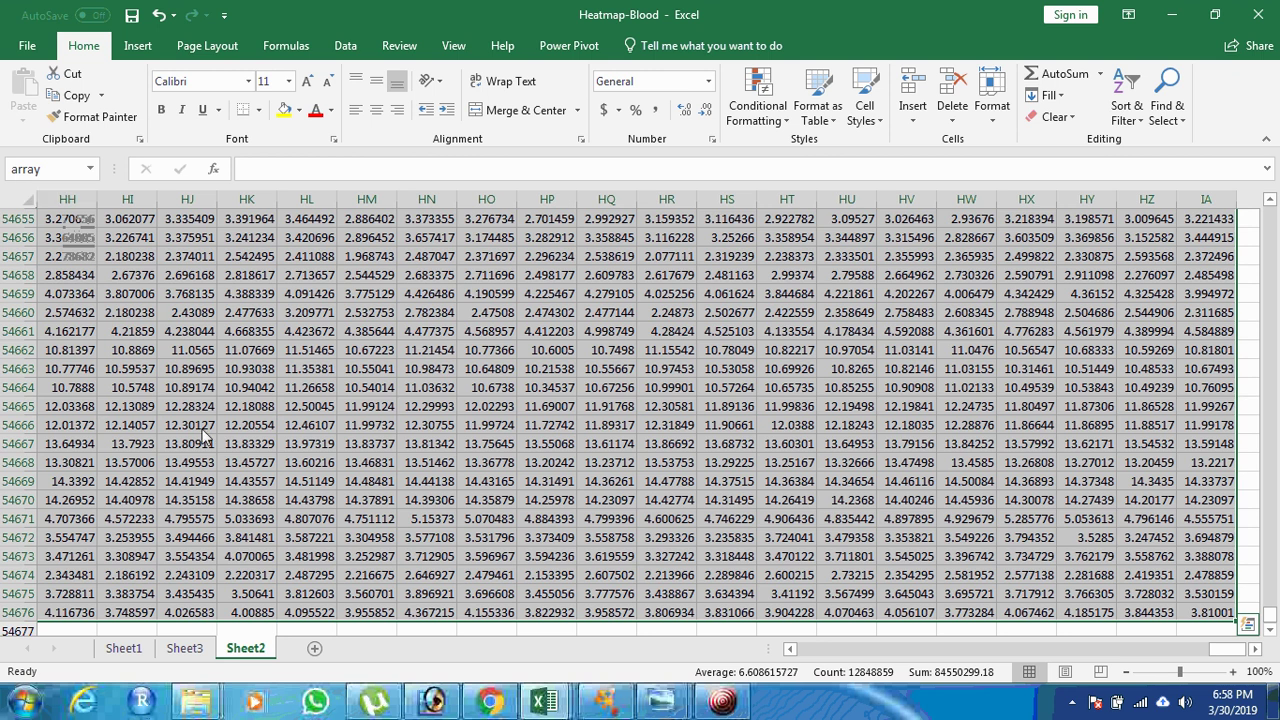
# Step: Check the row of sample labels on Sheet3 and return to Sheet1
pyautogui.click(172, 650)
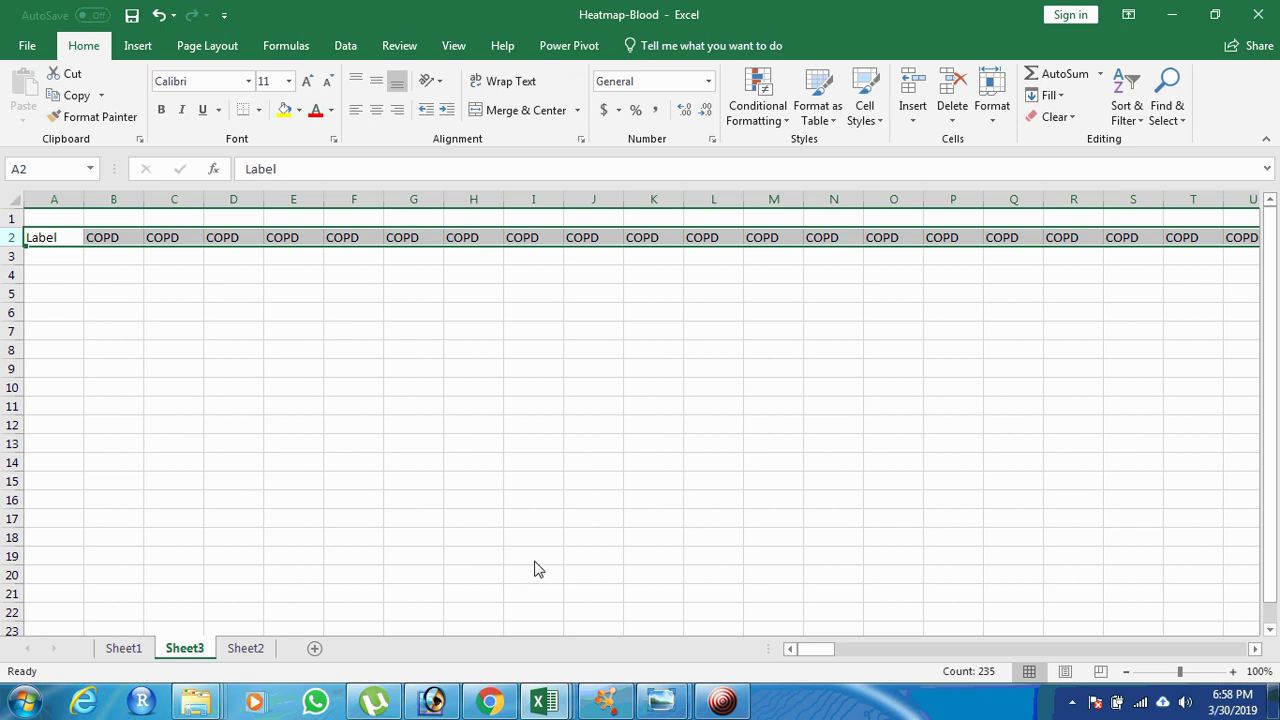
pyautogui.click(292, 411)
pyautogui.click(124, 648)
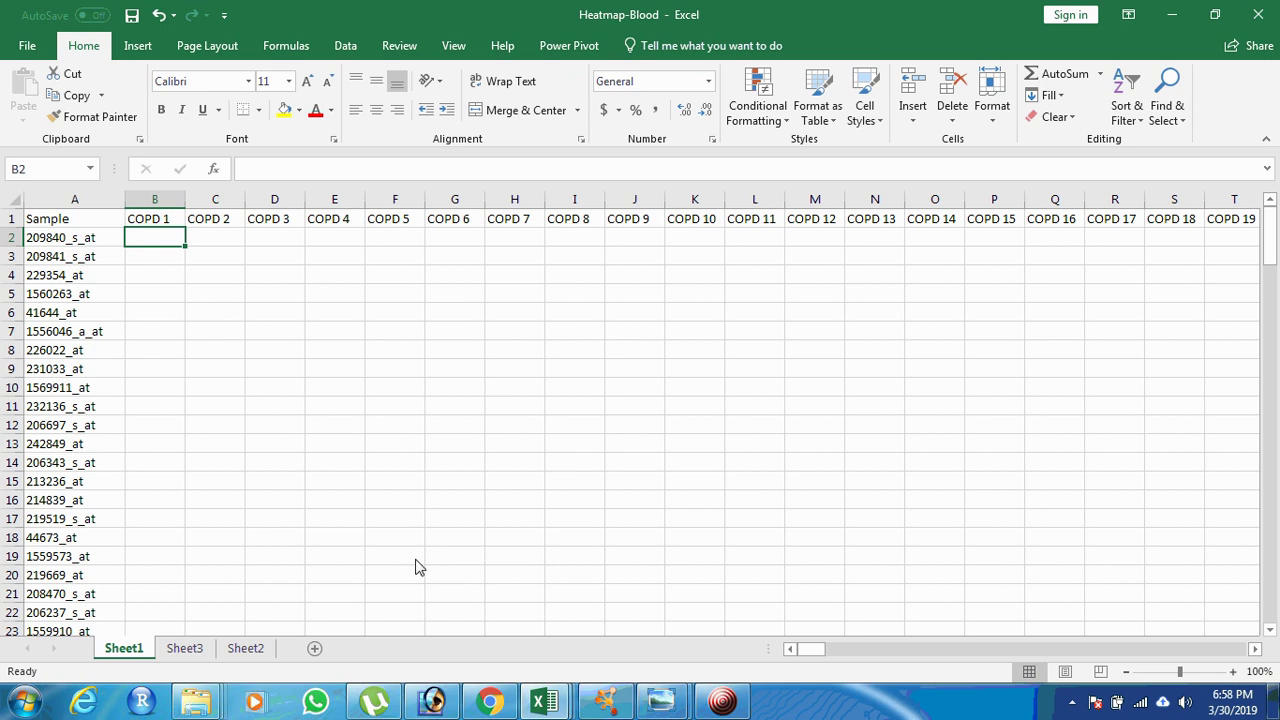
# Step: Switch to the Multiple-rows Vlook Formula workbook and examine the VLOOKUP formulas in column B of its Sheet2
pyautogui.moveTo(545, 706)
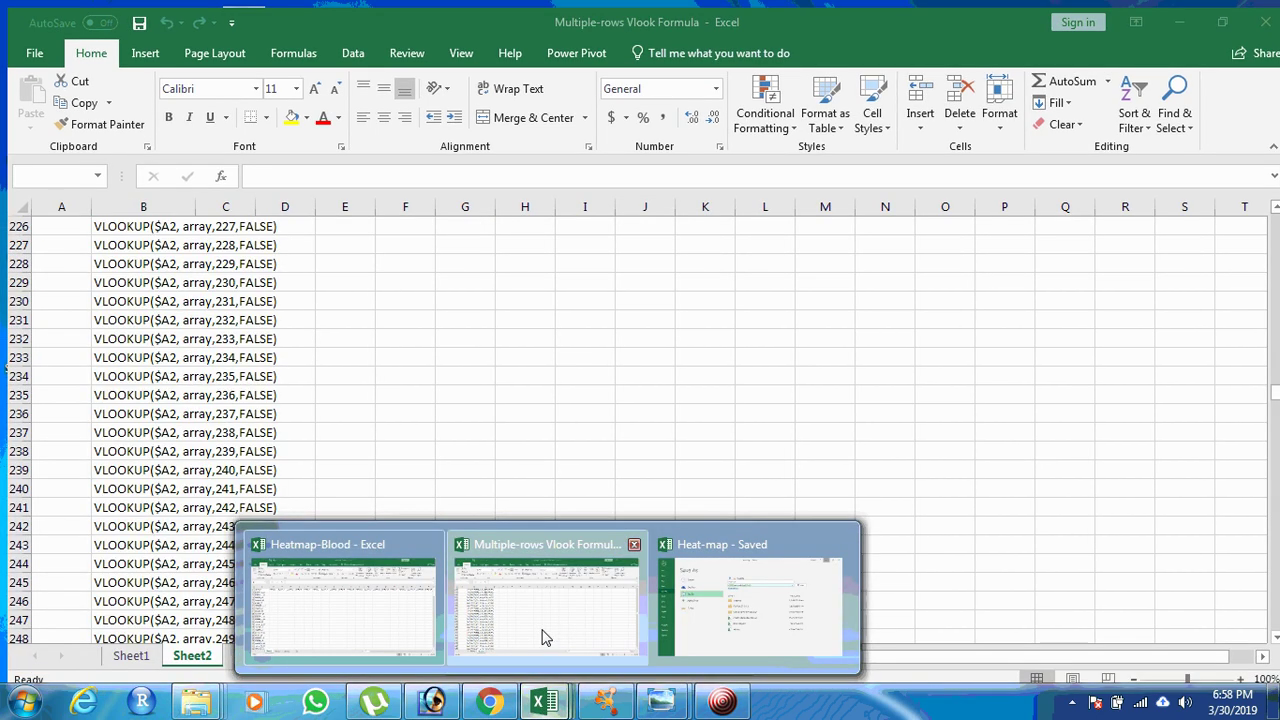
pyautogui.click(542, 636)
pyautogui.click(143, 240)
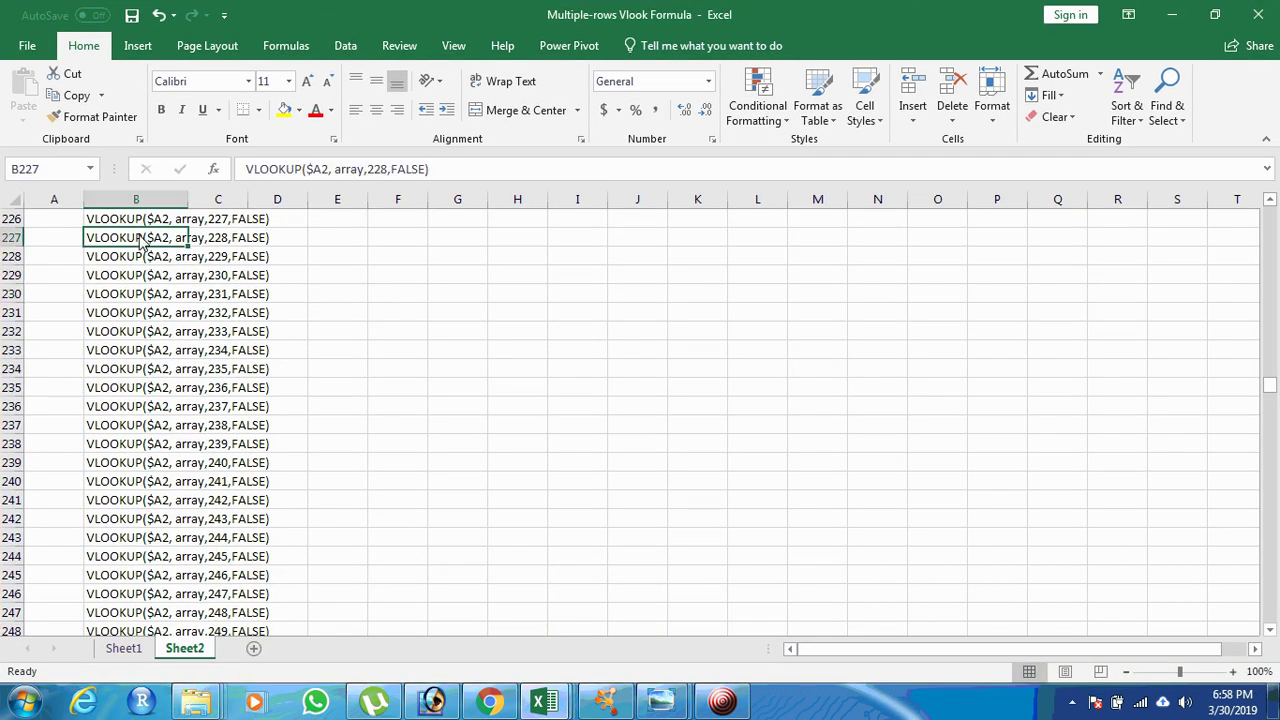
pyautogui.press('Up')
pyautogui.press('Up')
pyautogui.press('Up')
pyautogui.press('Up')
pyautogui.press('Up')
pyautogui.press('Up')
pyautogui.press('Up')
pyautogui.press('Up')
pyautogui.press('Up')
pyautogui.press('Up')
pyautogui.press('Up')
pyautogui.press('Up')
pyautogui.press('Up')
pyautogui.press('Up')
pyautogui.press('Up')
pyautogui.press('Up')
pyautogui.press('Up')
pyautogui.press('Up')
pyautogui.press('Up')
pyautogui.press('Up')
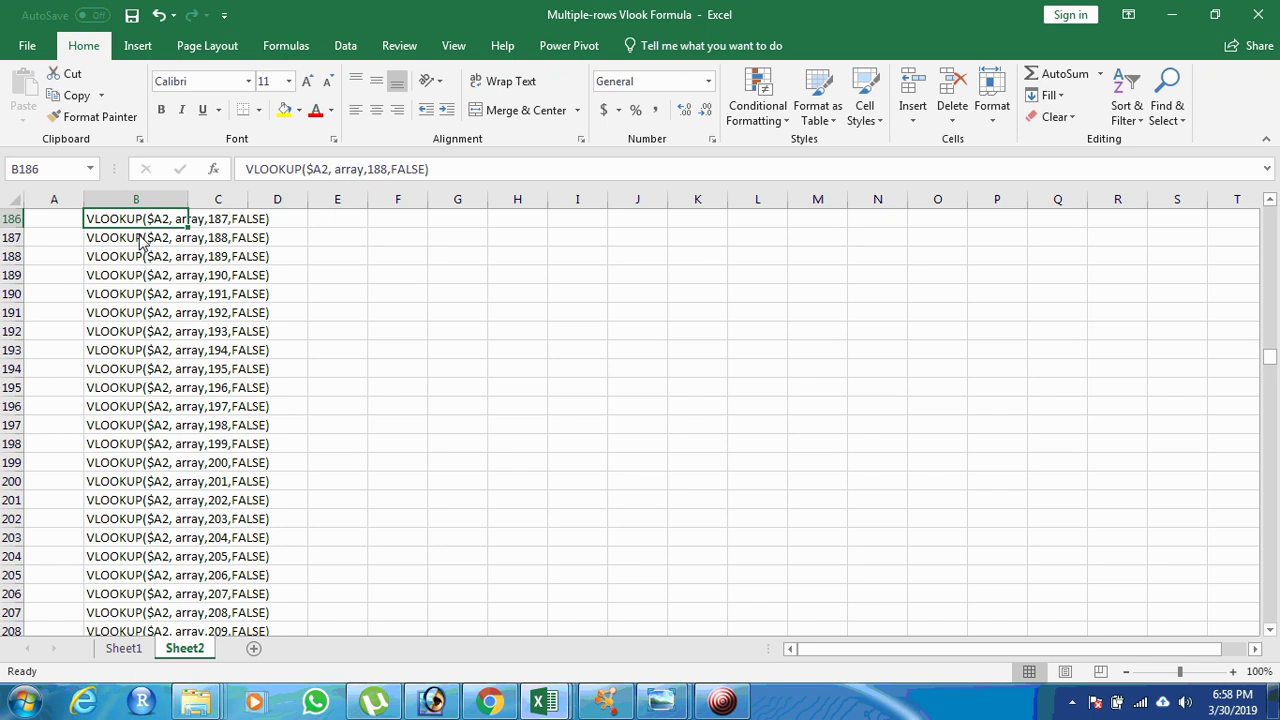
pyautogui.click(1270, 356)
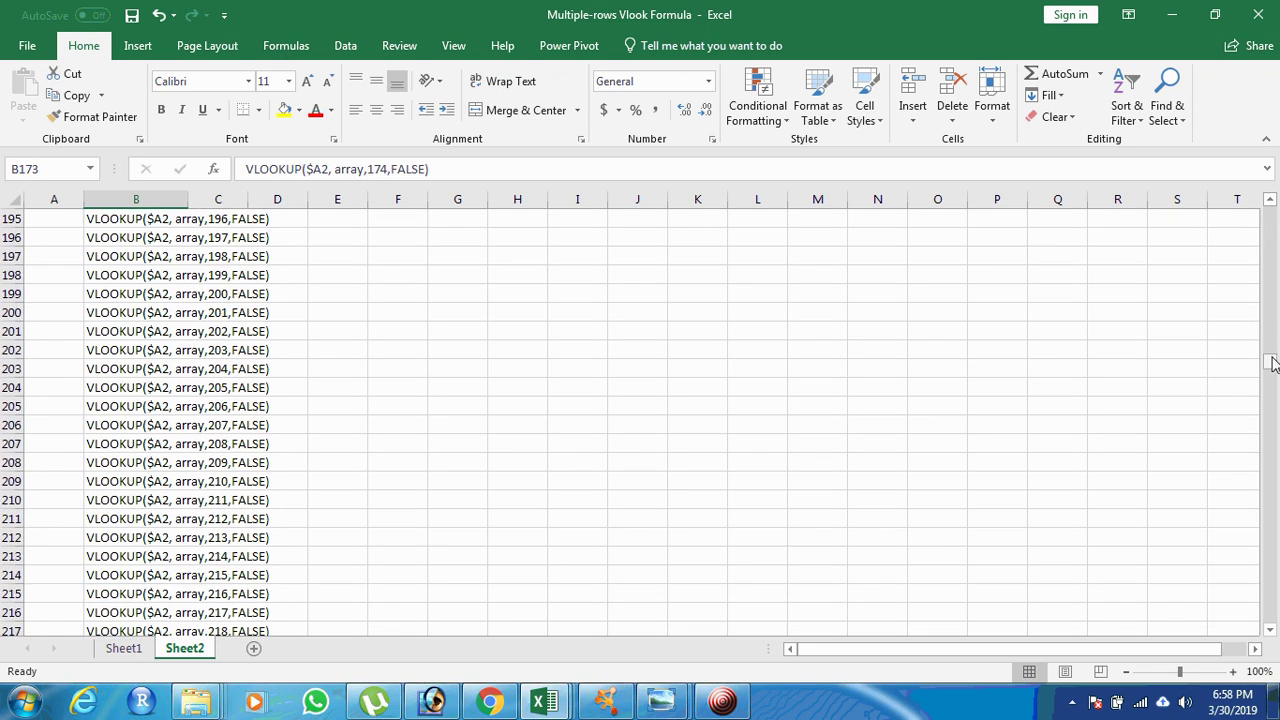
# Step: Switch back to Sheet1 of the Heatmap-Blood workbook
pyautogui.click(722, 702)
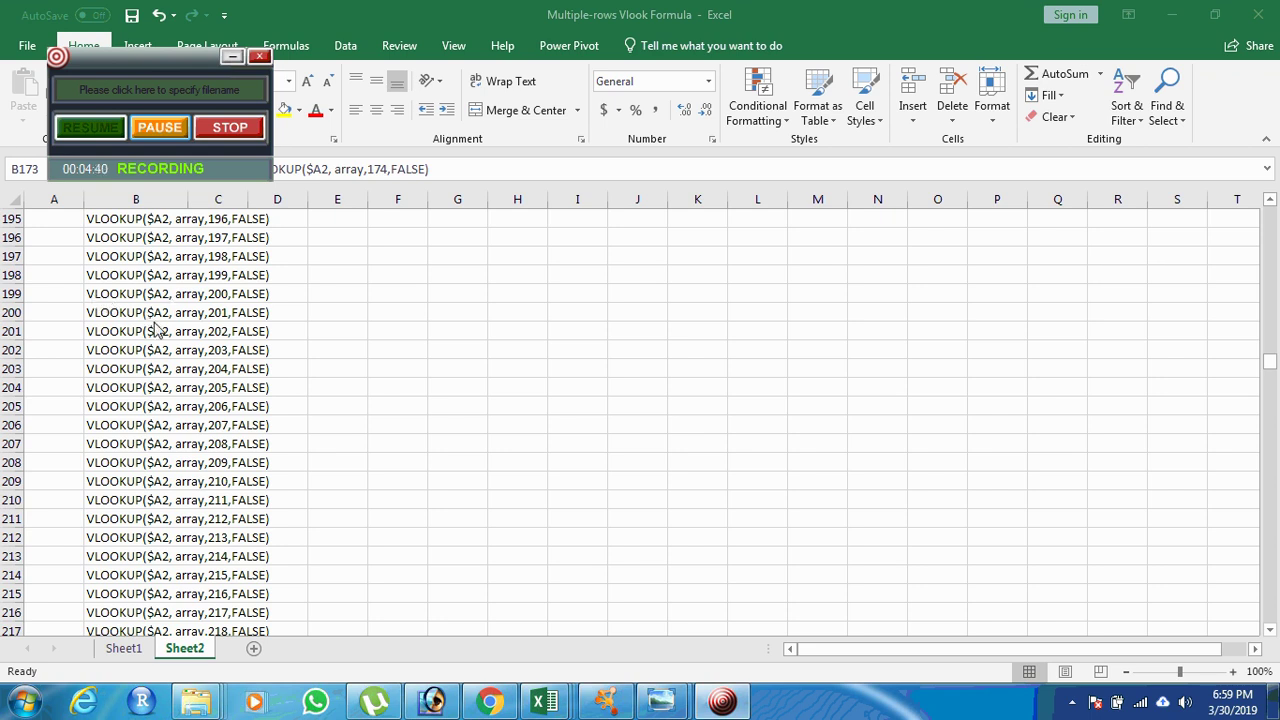
pyautogui.moveTo(545, 702)
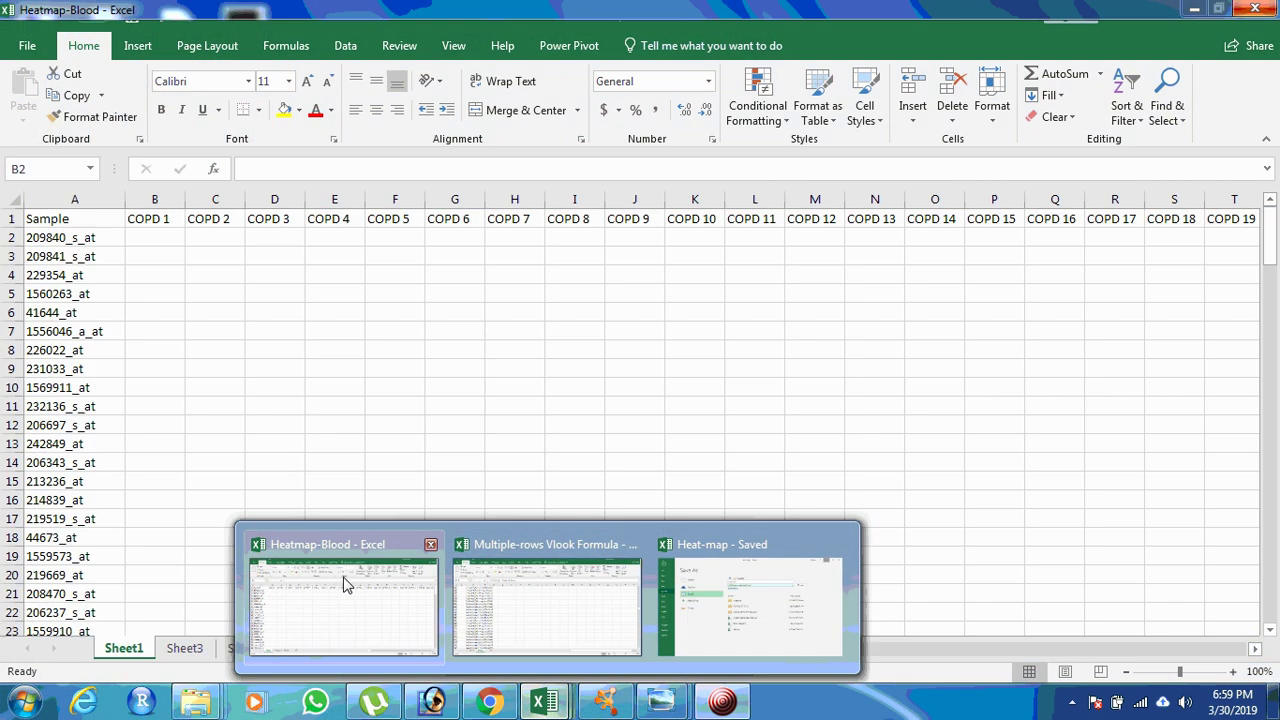
pyautogui.click(346, 583)
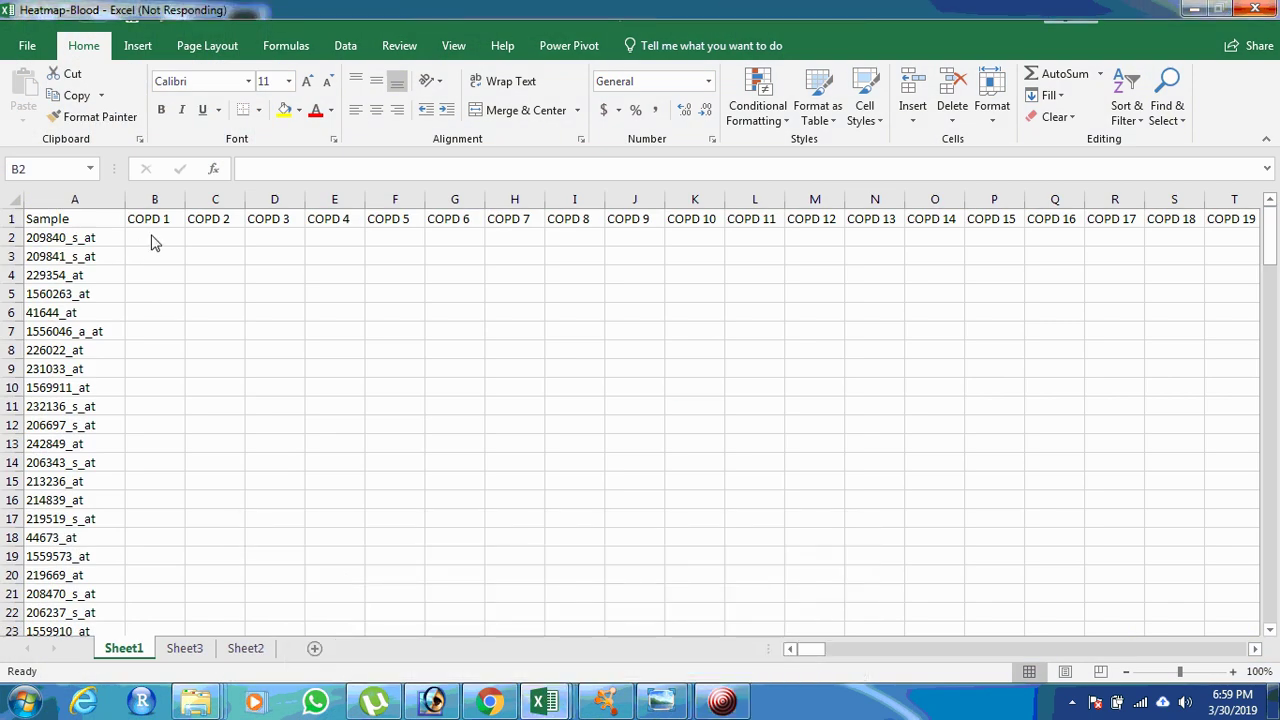
# Step: Switch to the Multiple-rows Vlook Formula workbook
pyautogui.click(720, 704)
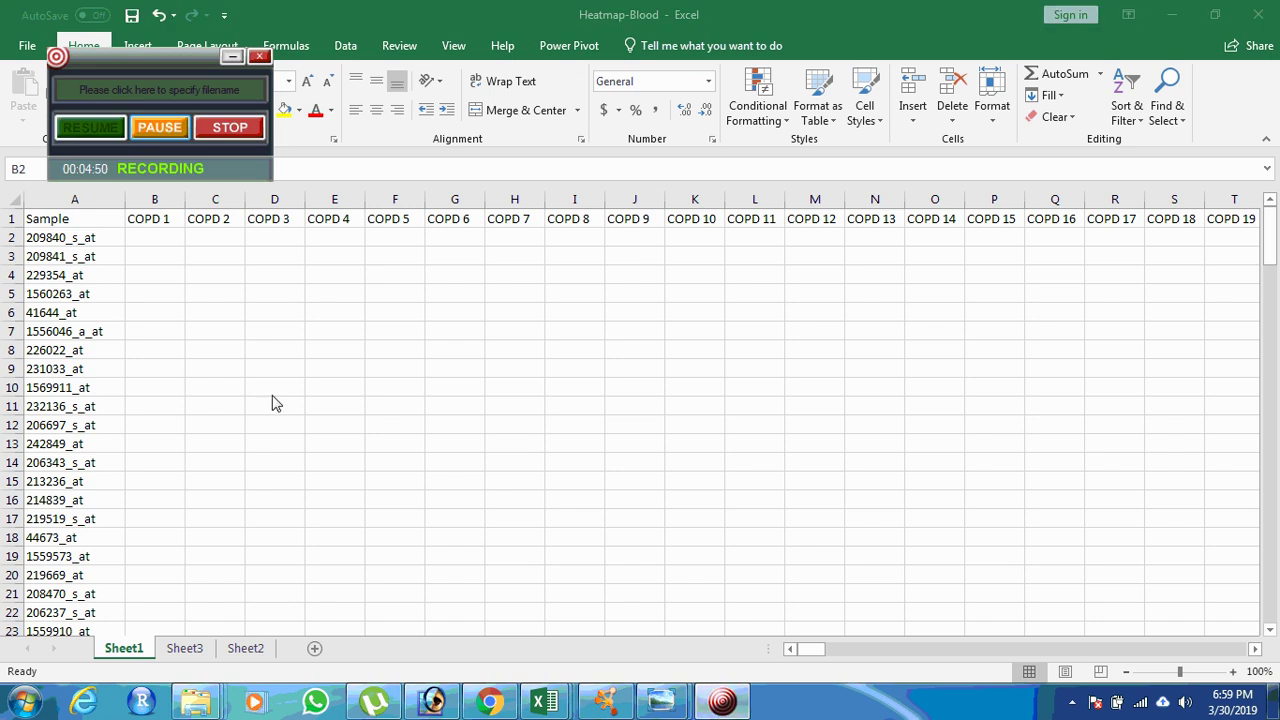
pyautogui.click(143, 240)
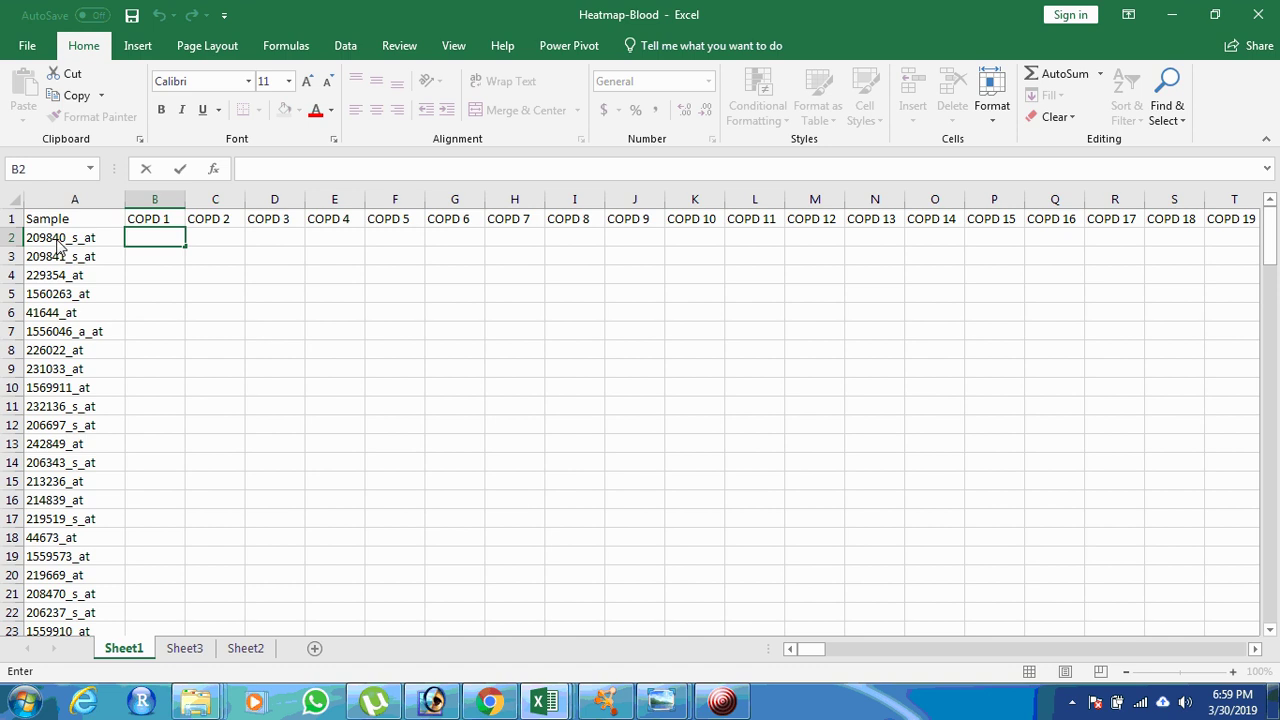
pyautogui.click(548, 688)
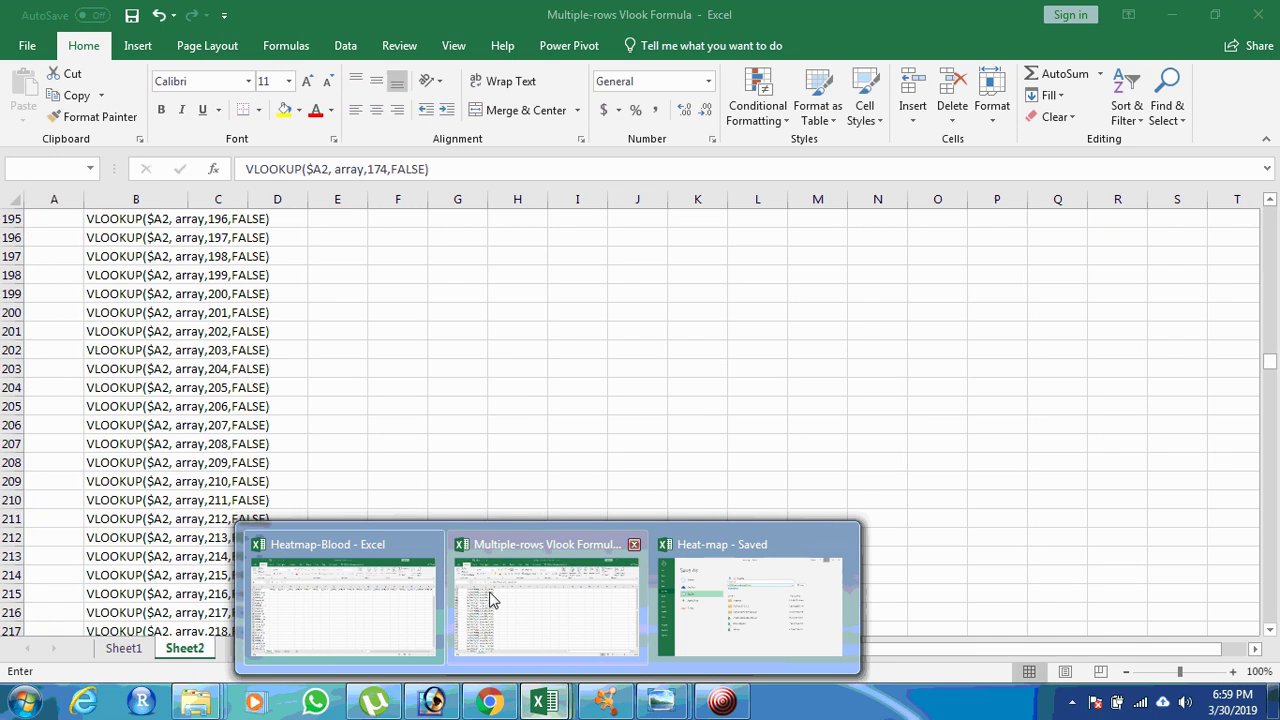
pyautogui.click(488, 596)
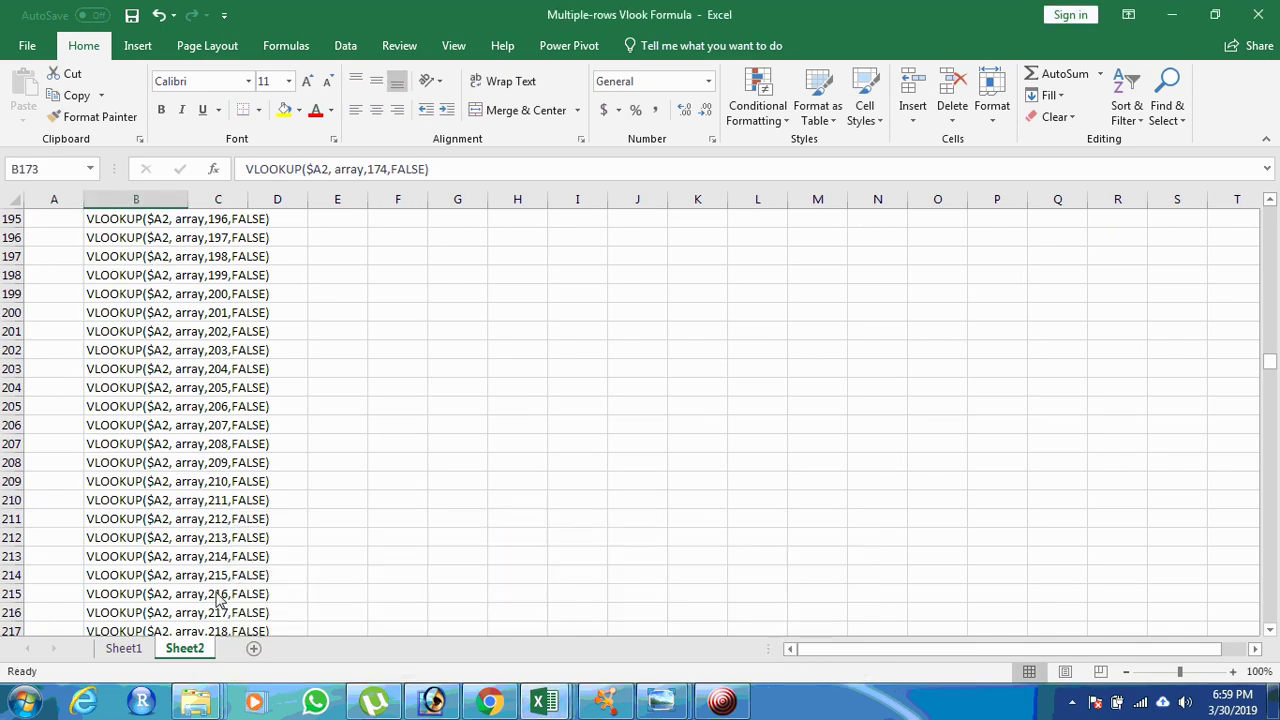
# Step: Copy the first 234 VLOOKUP formulas in column B of Sheet2, cells B1:B234
pyautogui.moveTo(541, 706)
pyautogui.moveTo(1270, 362); pyautogui.dragTo(1270, 212)
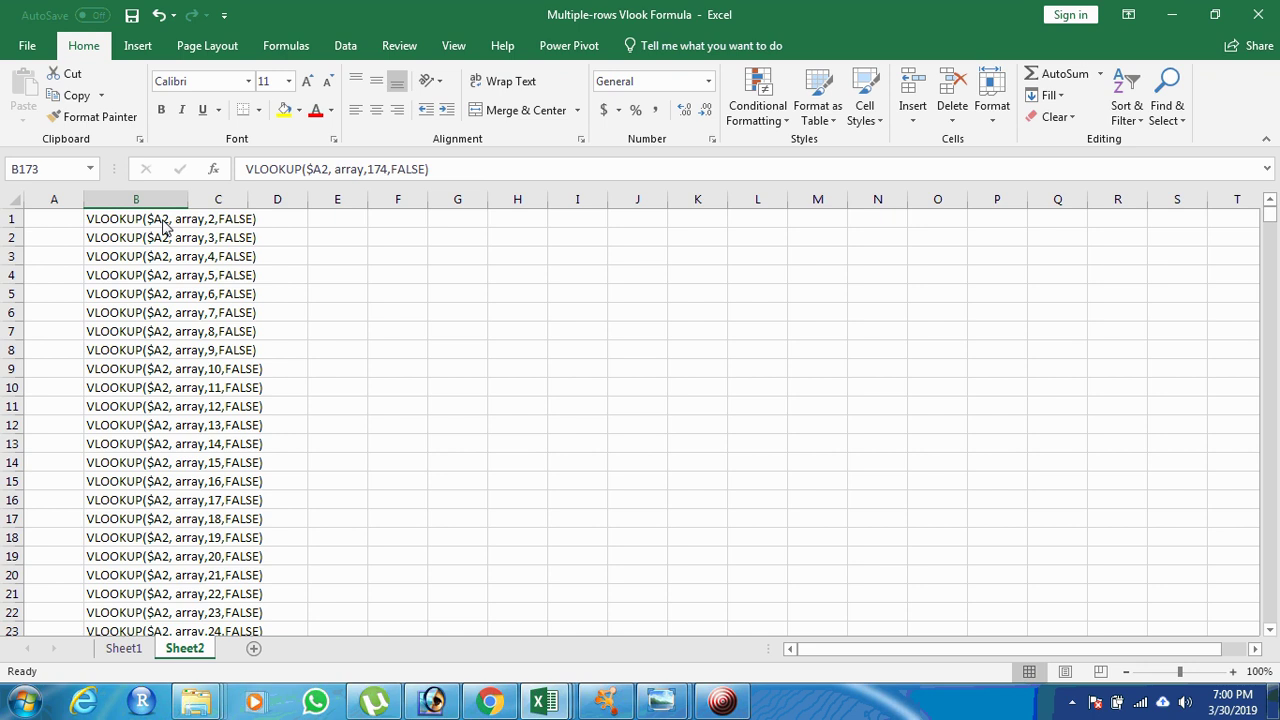
pyautogui.click(139, 223)
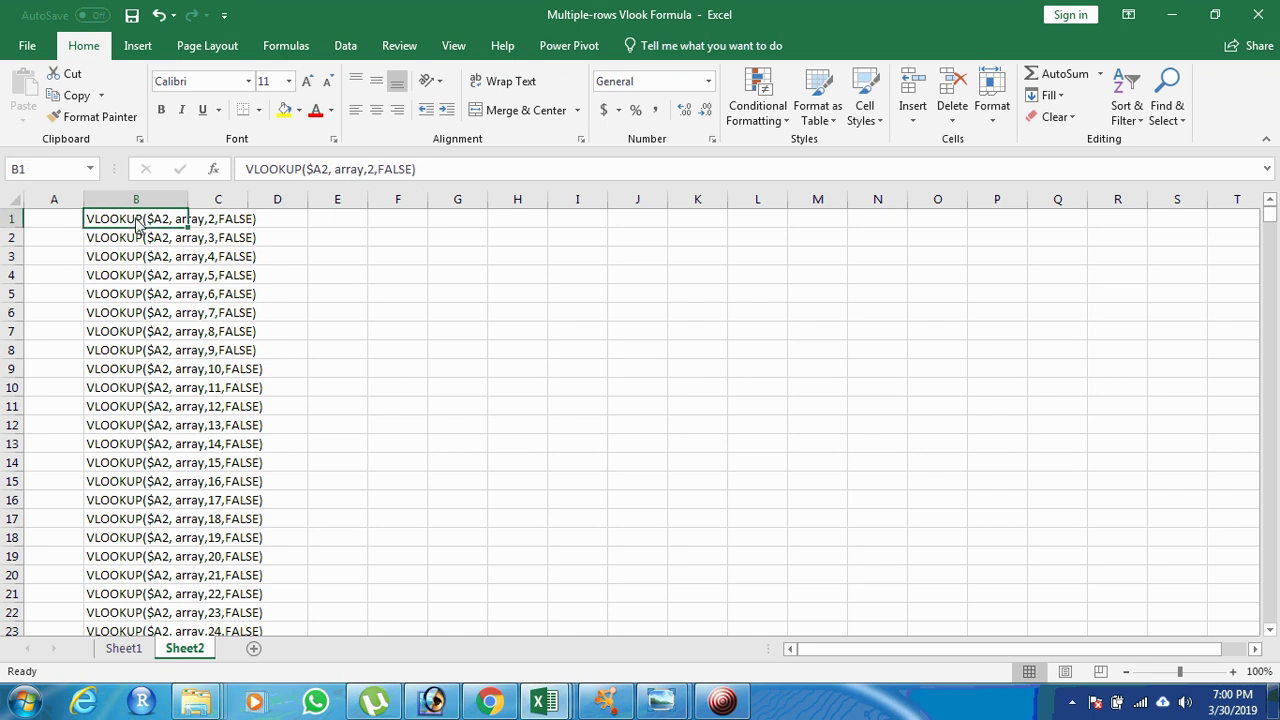
pyautogui.hotkey('shift', 'Down')
pyautogui.hotkey('shift', 'Down')
pyautogui.hotkey('shift', 'Down')
pyautogui.hotkey('shift', 'Down')
pyautogui.hotkey('shift', 'Down')
pyautogui.hotkey('shift', 'Down')
pyautogui.hotkey('shift', 'Down')
pyautogui.hotkey('shift', 'Down')
pyautogui.hotkey('shift', 'Down')
pyautogui.hotkey('shift', 'Down')
pyautogui.hotkey('shift', 'Down')
pyautogui.hotkey('shift', 'Down')
pyautogui.hotkey('shift', 'Down')
pyautogui.hotkey('shift', 'Down')
pyautogui.hotkey('shift', 'Down')
pyautogui.hotkey('shift', 'Down')
pyautogui.hotkey('shift', 'Down')
pyautogui.hotkey('shift', 'Down')
pyautogui.hotkey('shift', 'Down')
pyautogui.hotkey('shift', 'Down')
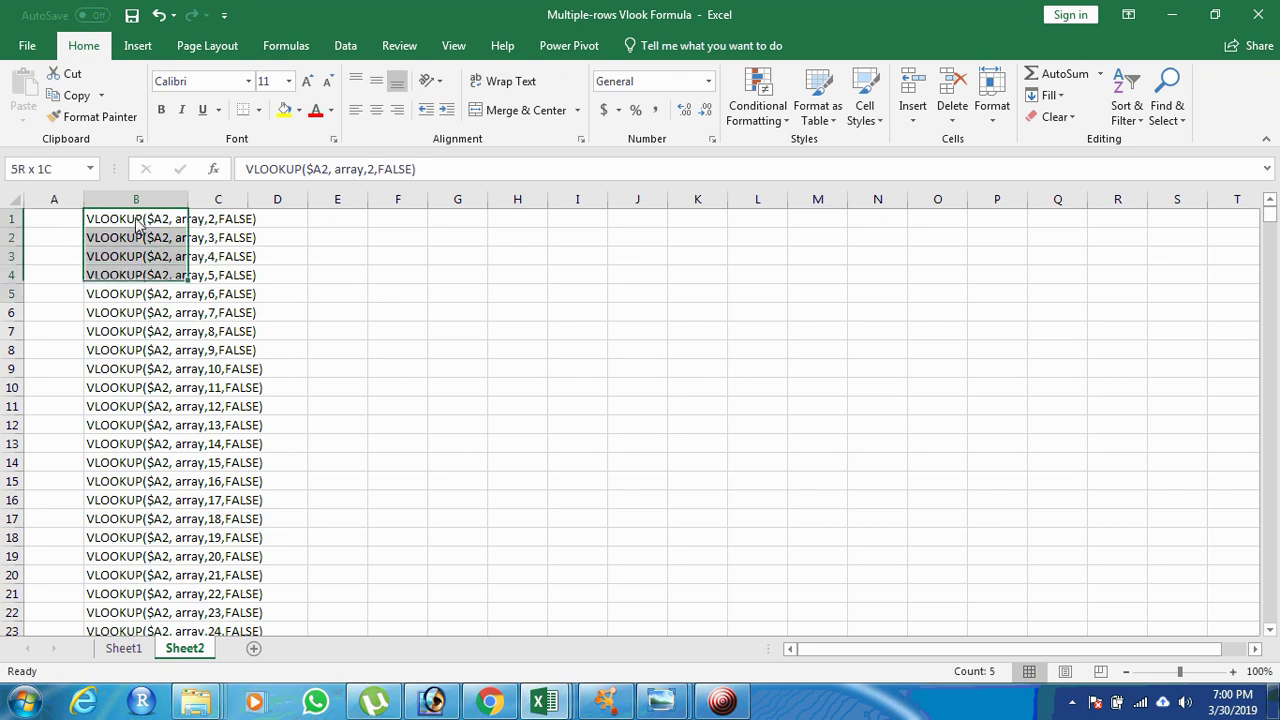
pyautogui.hotkey('shift', 'Down')
pyautogui.hotkey('shift', 'Down')
pyautogui.hotkey('shift', 'Down')
pyautogui.hotkey('shift', 'Down')
pyautogui.hotkey('shift', 'Down')
pyautogui.hotkey('shift', 'Down')
pyautogui.hotkey('shift', 'Down')
pyautogui.hotkey('shift', 'Down')
pyautogui.hotkey('shift', 'Down')
pyautogui.hotkey('shift', 'Down')
pyautogui.hotkey('shift', 'Down')
pyautogui.hotkey('shift', 'Down')
pyautogui.hotkey('shift', 'Down')
pyautogui.hotkey('shift', 'Down')
pyautogui.hotkey('shift', 'Down')
pyautogui.hotkey('shift', 'Down')
pyautogui.hotkey('shift', 'Down')
pyautogui.hotkey('shift', 'Down')
pyautogui.hotkey('shift', 'Down')
pyautogui.hotkey('shift', 'Down')
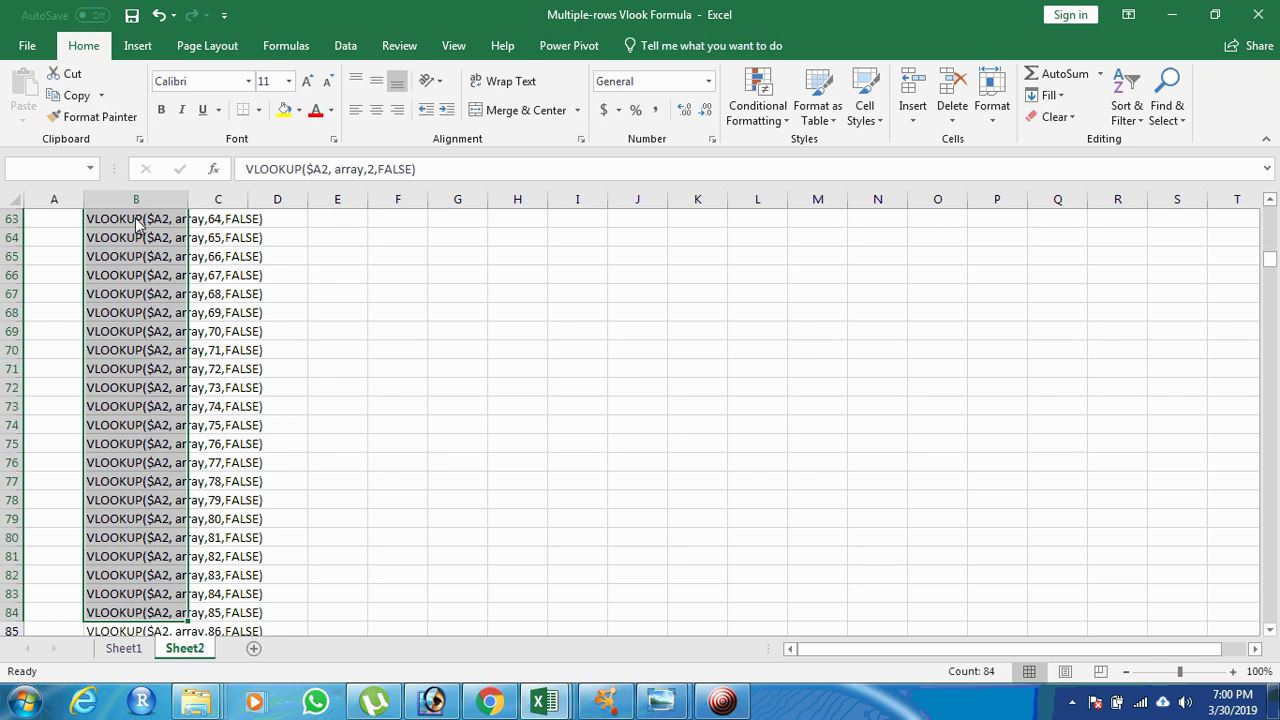
pyautogui.hotkey('shift', 'Down')
pyautogui.hotkey('shift', 'Down')
pyautogui.hotkey('shift', 'Down')
pyautogui.hotkey('shift', 'Down')
pyautogui.hotkey('shift', 'Down')
pyautogui.hotkey('shift', 'Down')
pyautogui.hotkey('shift', 'Down')
pyautogui.hotkey('shift', 'Down')
pyautogui.hotkey('shift', 'Down')
pyautogui.hotkey('shift', 'Down')
pyautogui.hotkey('shift', 'Down')
pyautogui.hotkey('shift', 'Down')
pyautogui.hotkey('shift', 'Down')
pyautogui.hotkey('shift', 'Down')
pyautogui.hotkey('shift', 'Down')
pyautogui.hotkey('shift', 'Down')
pyautogui.hotkey('shift', 'Down')
pyautogui.hotkey('shift', 'Down')
pyautogui.hotkey('shift', 'Down')
pyautogui.hotkey('shift', 'Down')
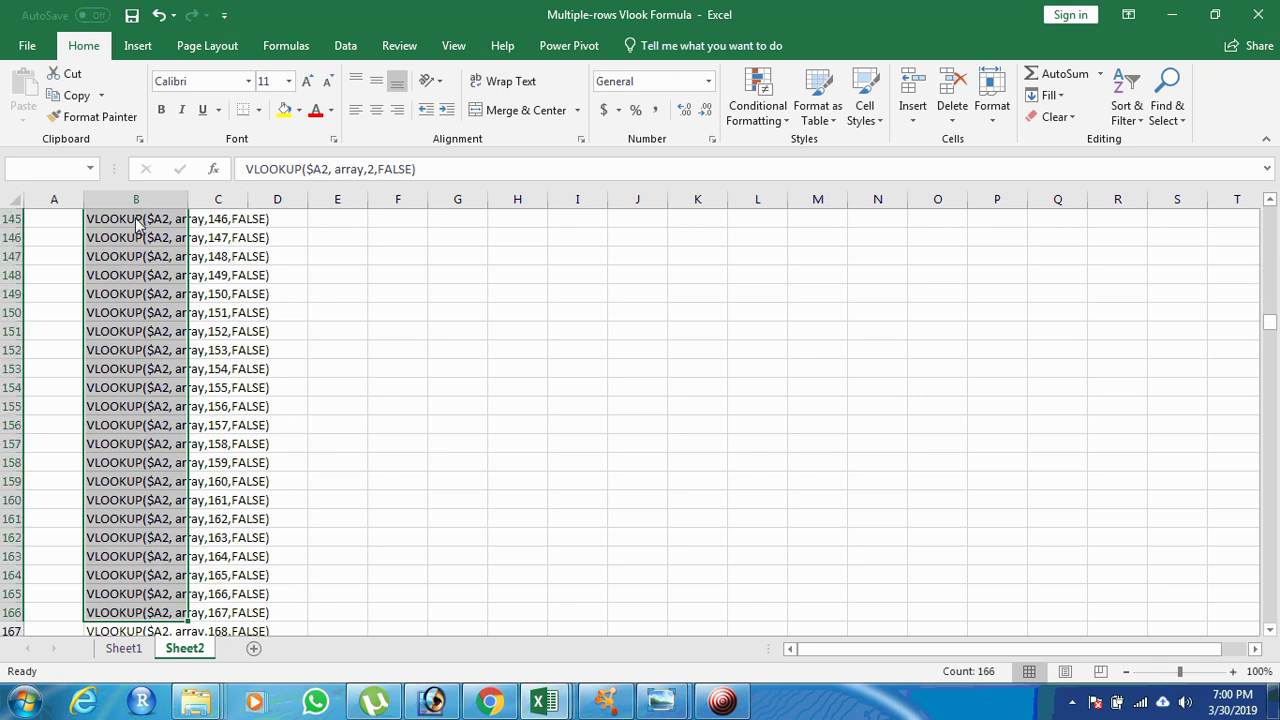
pyautogui.hotkey('shift', 'Down')
pyautogui.hotkey('shift', 'Down')
pyautogui.hotkey('shift', 'Down')
pyautogui.hotkey('shift', 'Down')
pyautogui.hotkey('shift', 'Down')
pyautogui.hotkey('shift', 'Down')
pyautogui.hotkey('shift', 'Down')
pyautogui.hotkey('shift', 'Down')
pyautogui.hotkey('shift', 'Down')
pyautogui.hotkey('shift', 'Down')
pyautogui.hotkey('shift', 'Down')
pyautogui.hotkey('shift', 'Down')
pyautogui.hotkey('shift', 'Down')
pyautogui.hotkey('shift', 'Down')
pyautogui.hotkey('shift', 'Down')
pyautogui.hotkey('shift', 'Down')
pyautogui.hotkey('shift', 'Down')
pyautogui.hotkey('shift', 'Down')
pyautogui.hotkey('shift', 'Down')
pyautogui.hotkey('shift', 'Down')
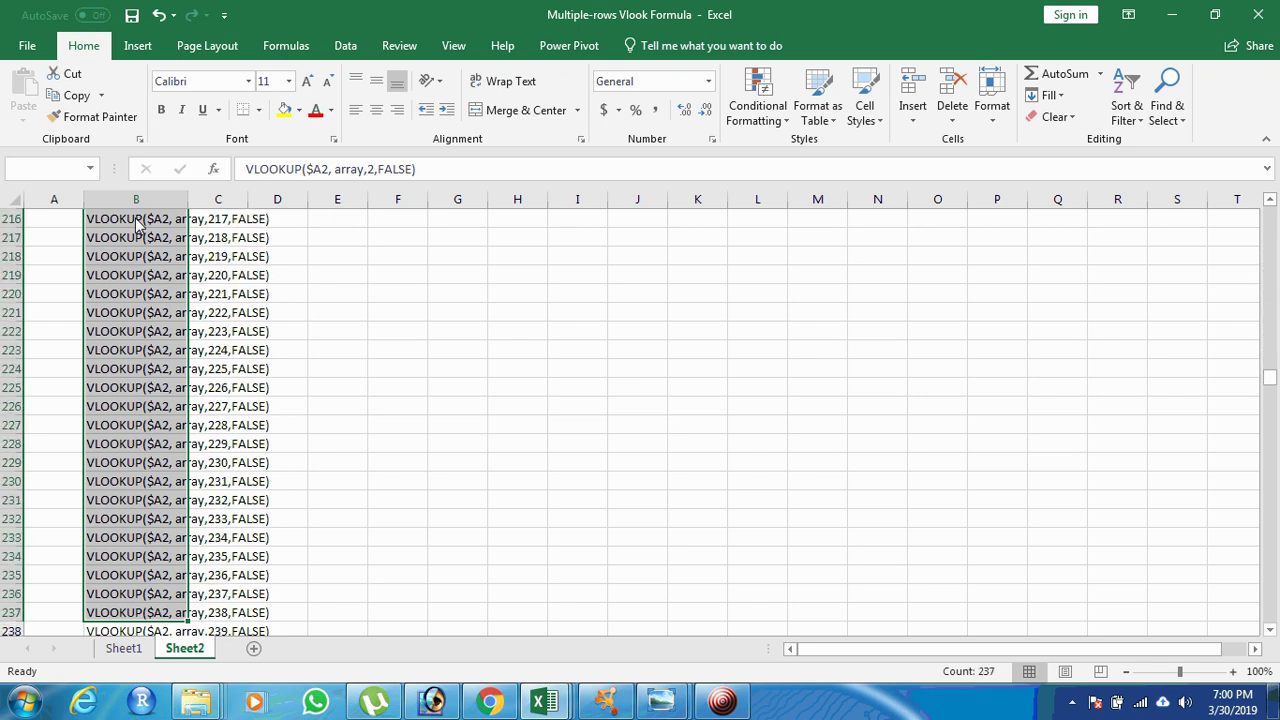
pyautogui.hotkey('shift', 'Up')
pyautogui.hotkey('shift', 'Up')
pyautogui.hotkey('shift', 'Up')
pyautogui.hotkey('shift', 'Up')
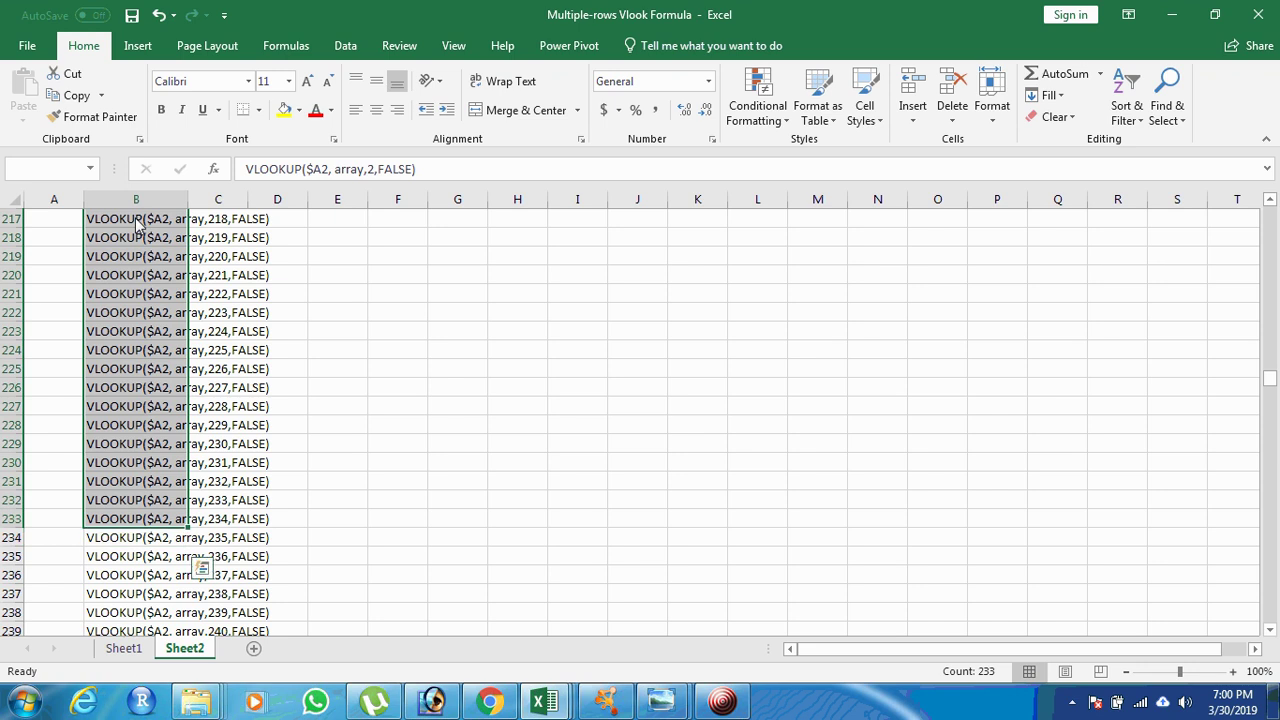
pyautogui.hotkey('shift', 'Up')
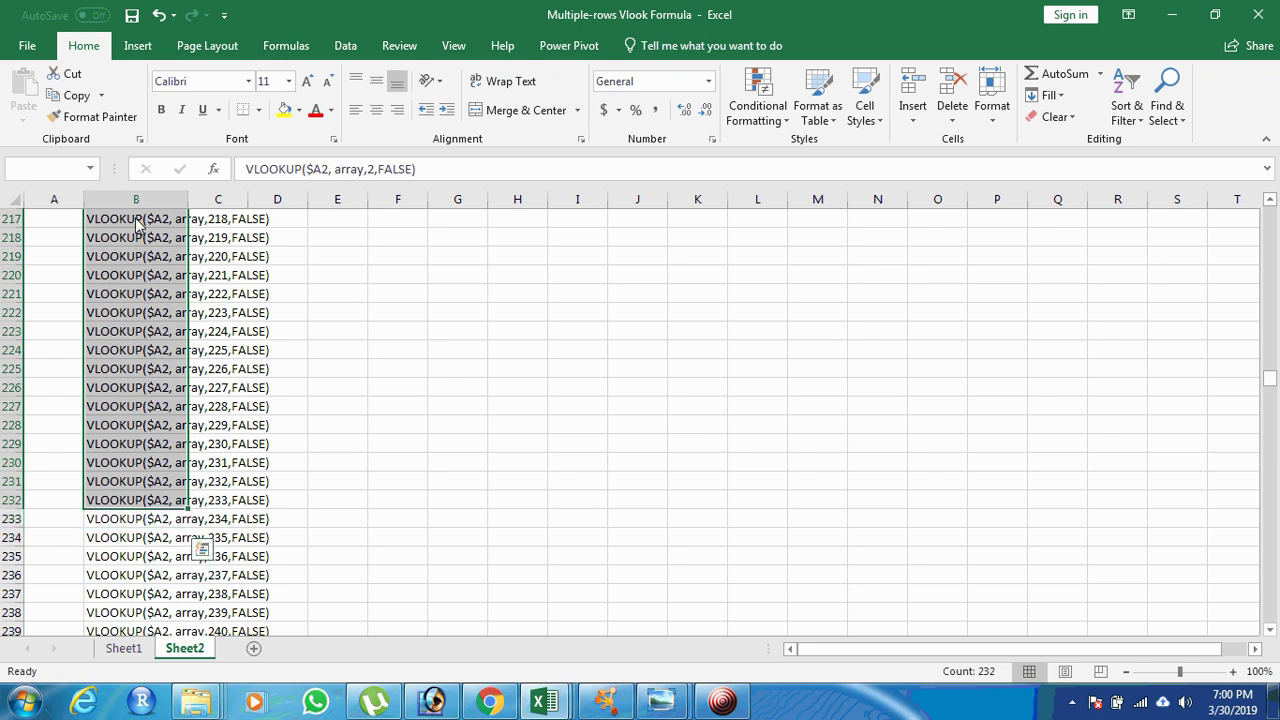
pyautogui.hotkey('shift', 'Down')
pyautogui.hotkey('shift', 'Down')
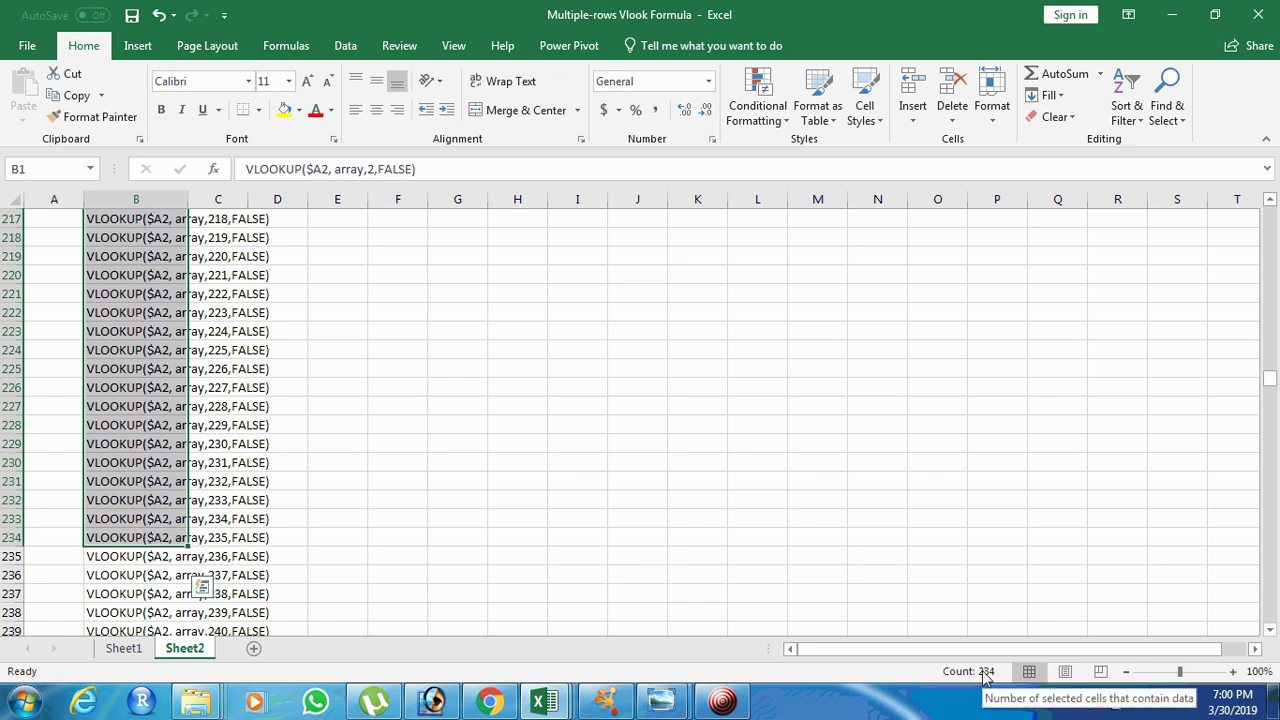
pyautogui.hotkey('ctrl', 'c')
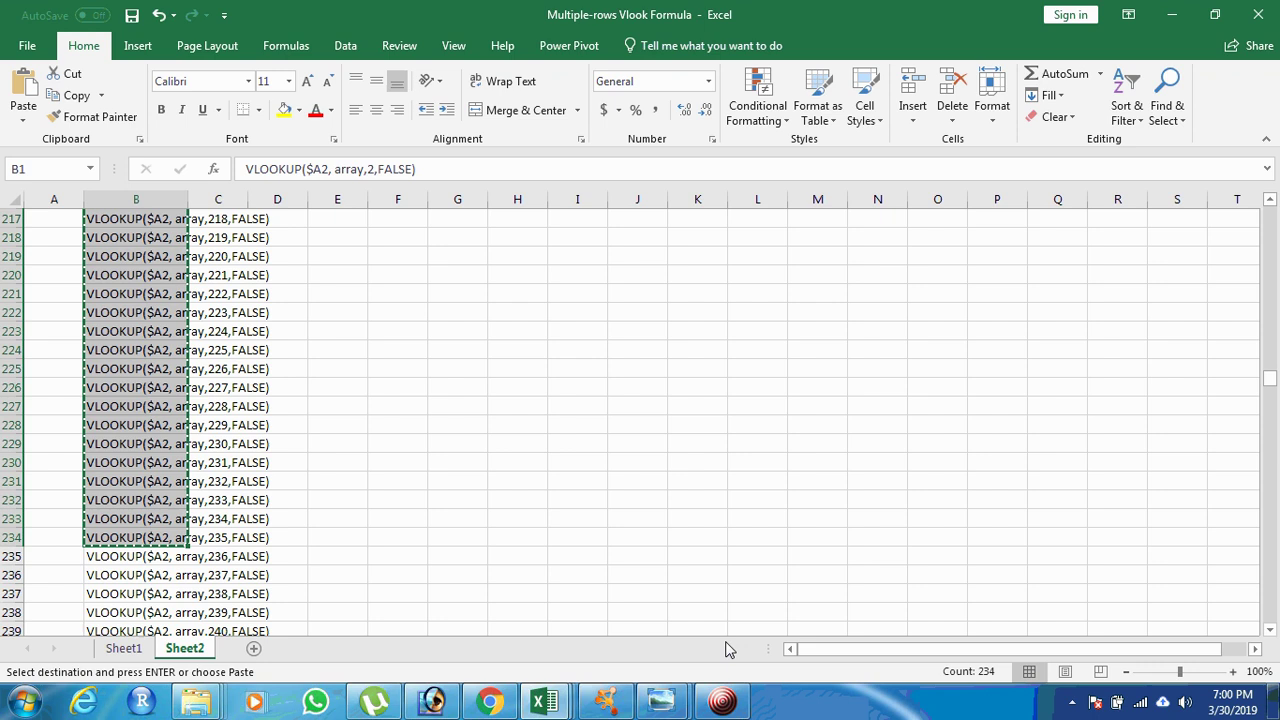
# Step: Switch to the Heatmap-Blood workbook and paste the copied formulas transposed along row 2 of Sheet1, starting at cell B2
pyautogui.click(553, 705)
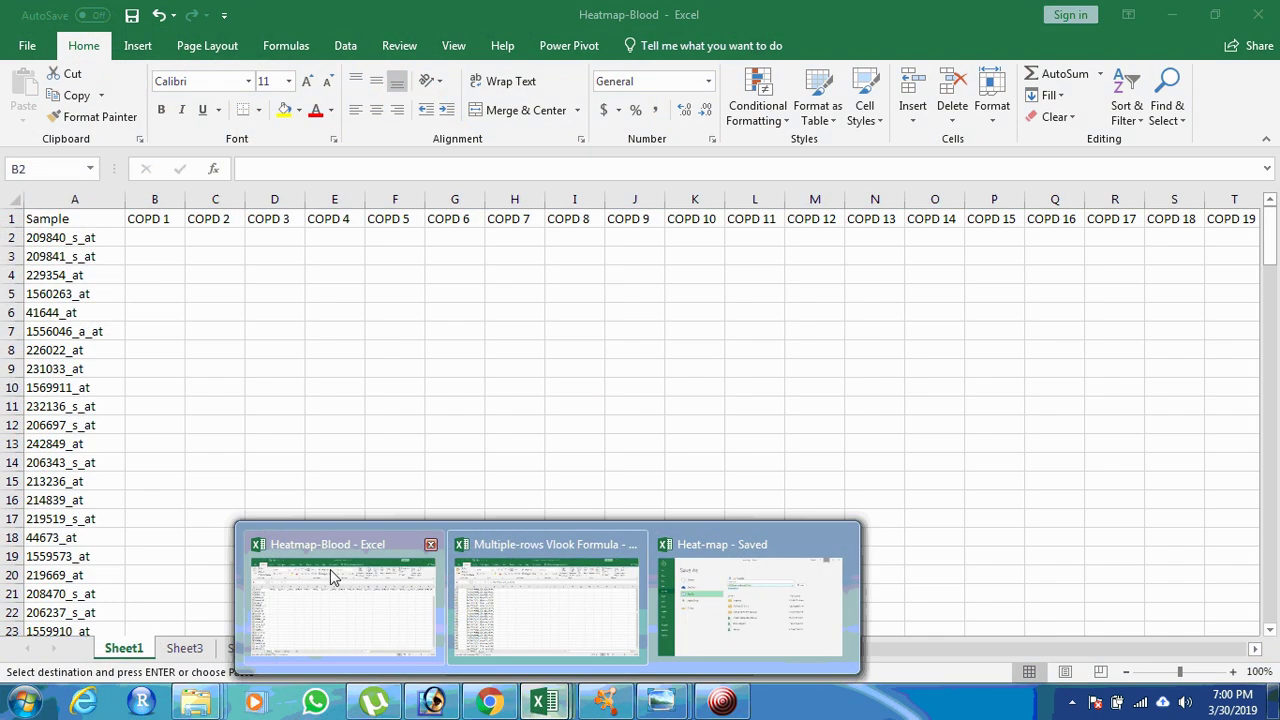
pyautogui.click(333, 577)
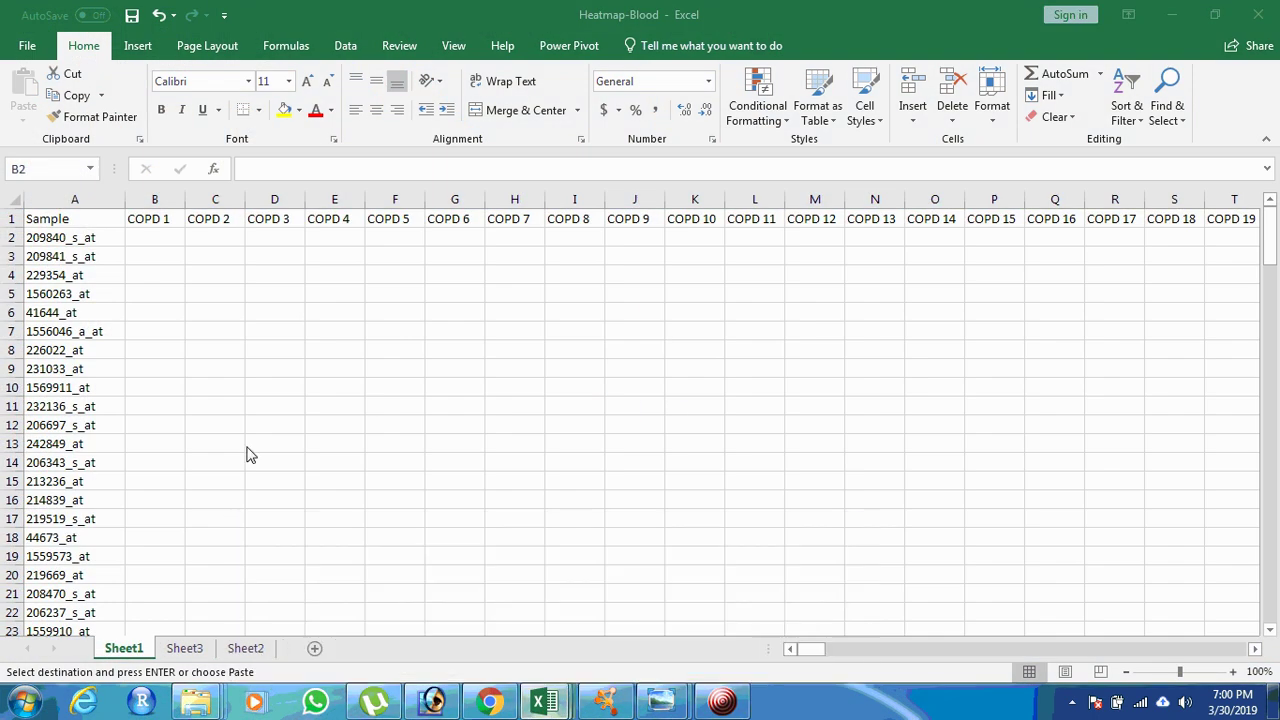
pyautogui.rightClick(148, 240)
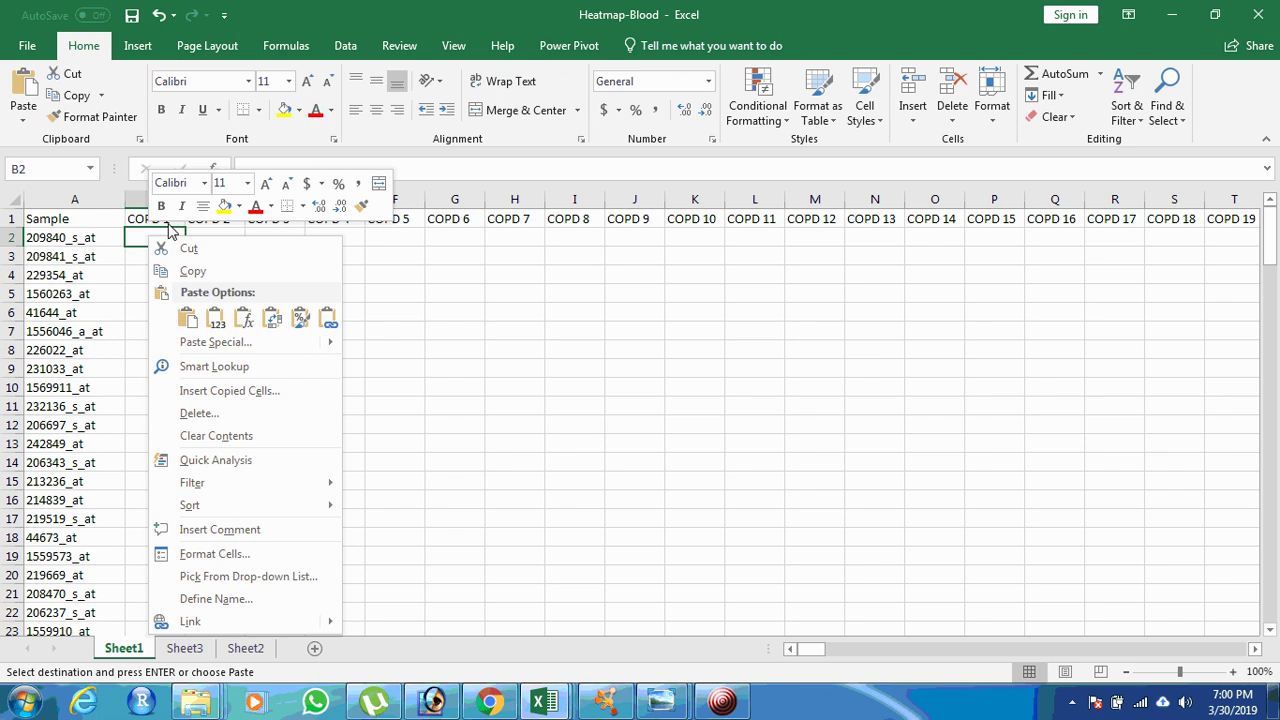
pyautogui.click(272, 318)
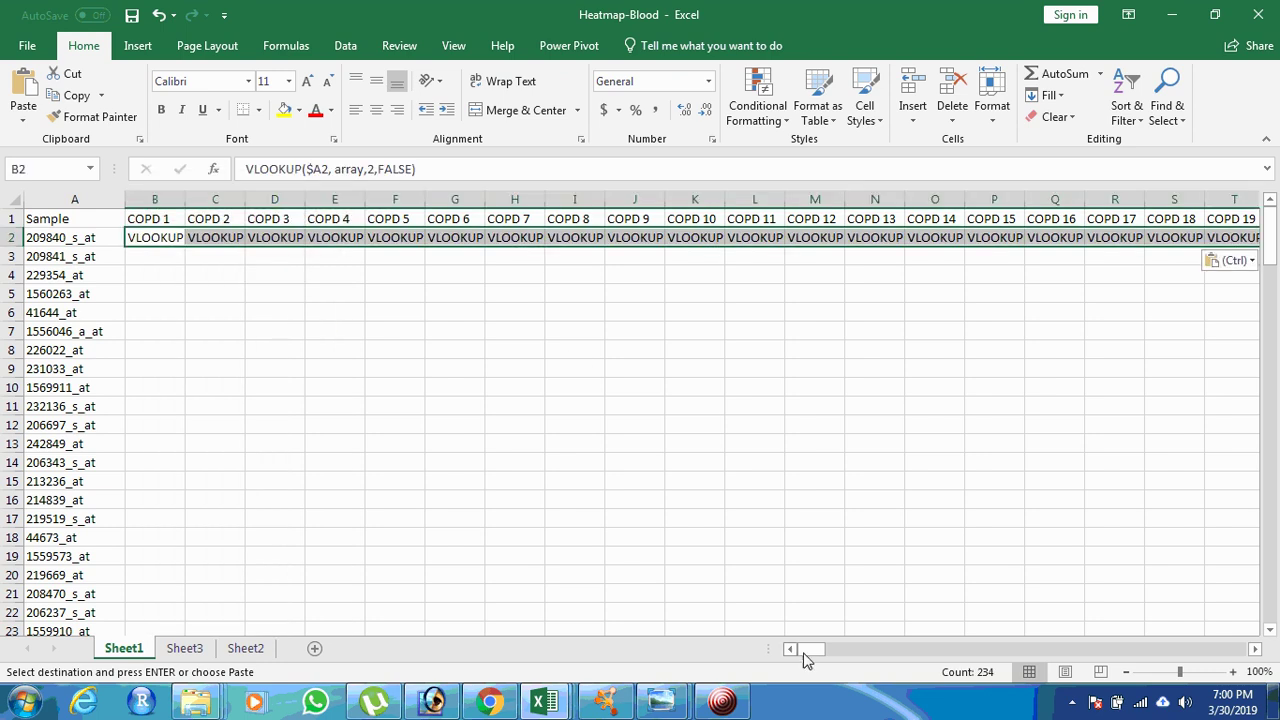
# Step: Check the last pasted formula in cell IA2, under Control 179, and return to cell B2
pyautogui.moveTo(795, 648); pyautogui.dragTo(1123, 666)
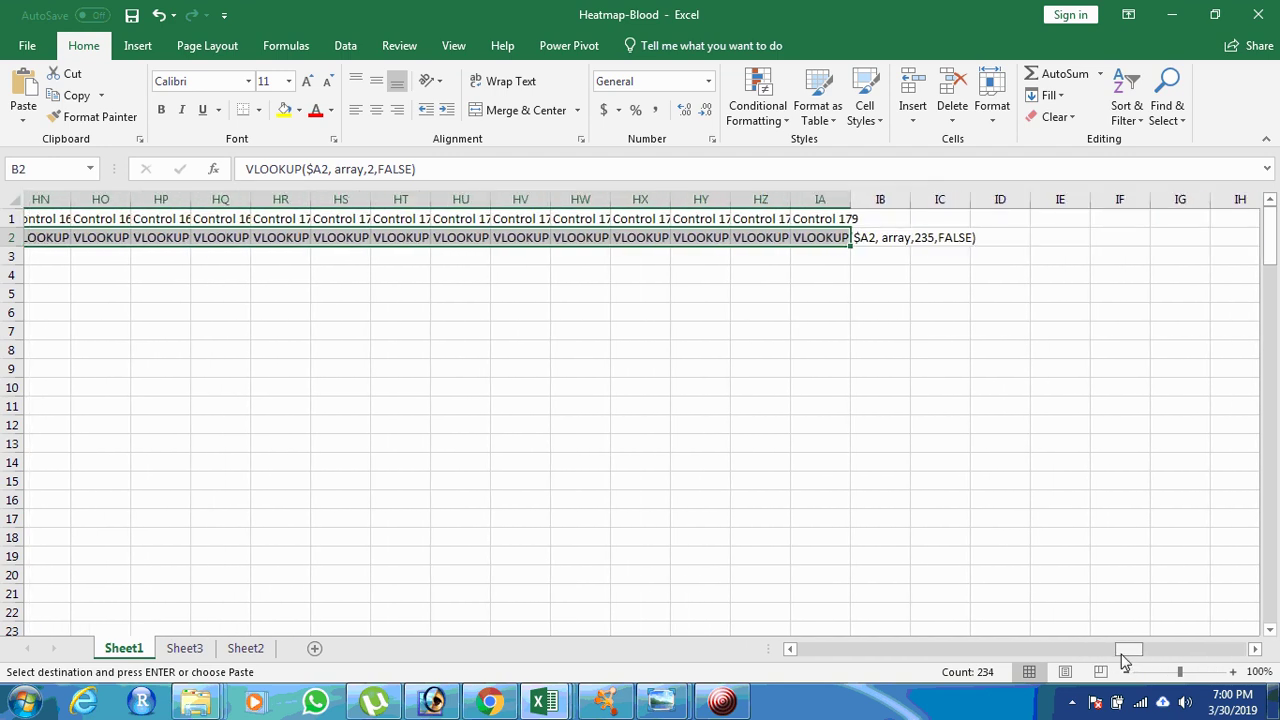
pyautogui.click(818, 242)
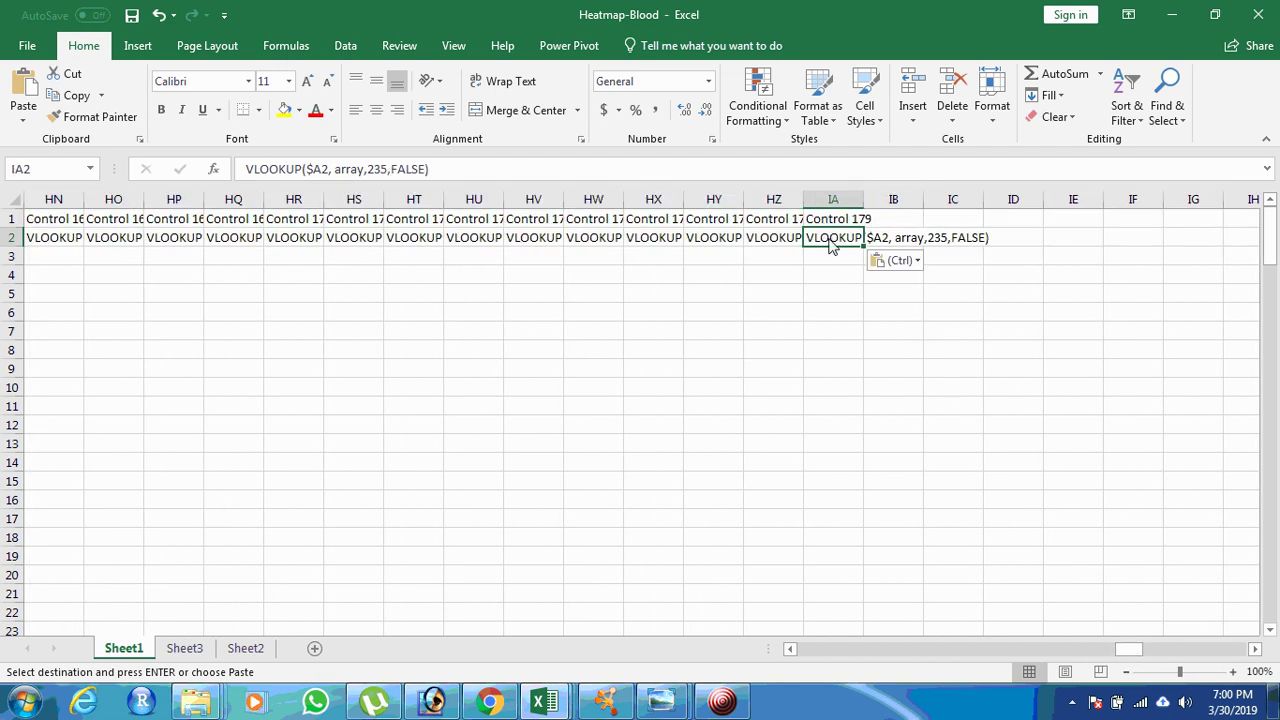
pyautogui.moveTo(1125, 656); pyautogui.dragTo(686, 662)
pyautogui.click(147, 237)
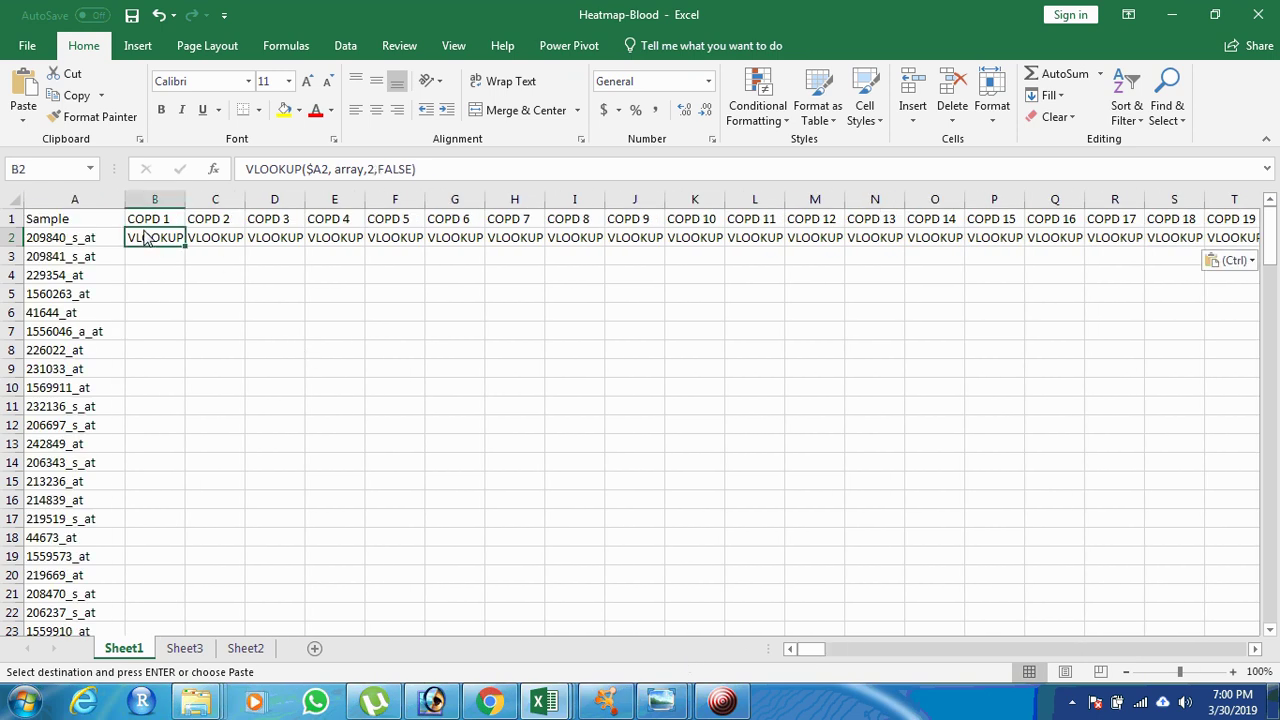
# Step: Replace every occurrence of VLOOKUP on Sheet1 with =VLOOKUP to turn the pasted text into working formulas
pyautogui.hotkey('ctrl', 'f')
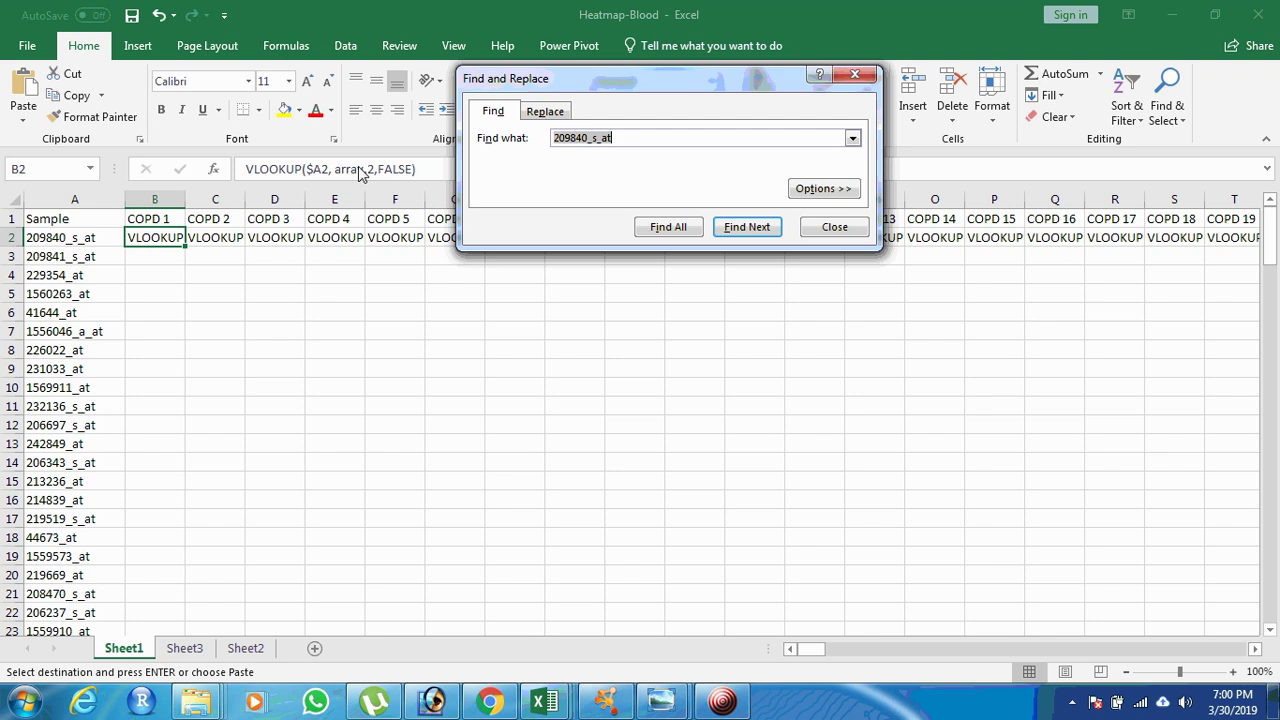
pyautogui.click(556, 113)
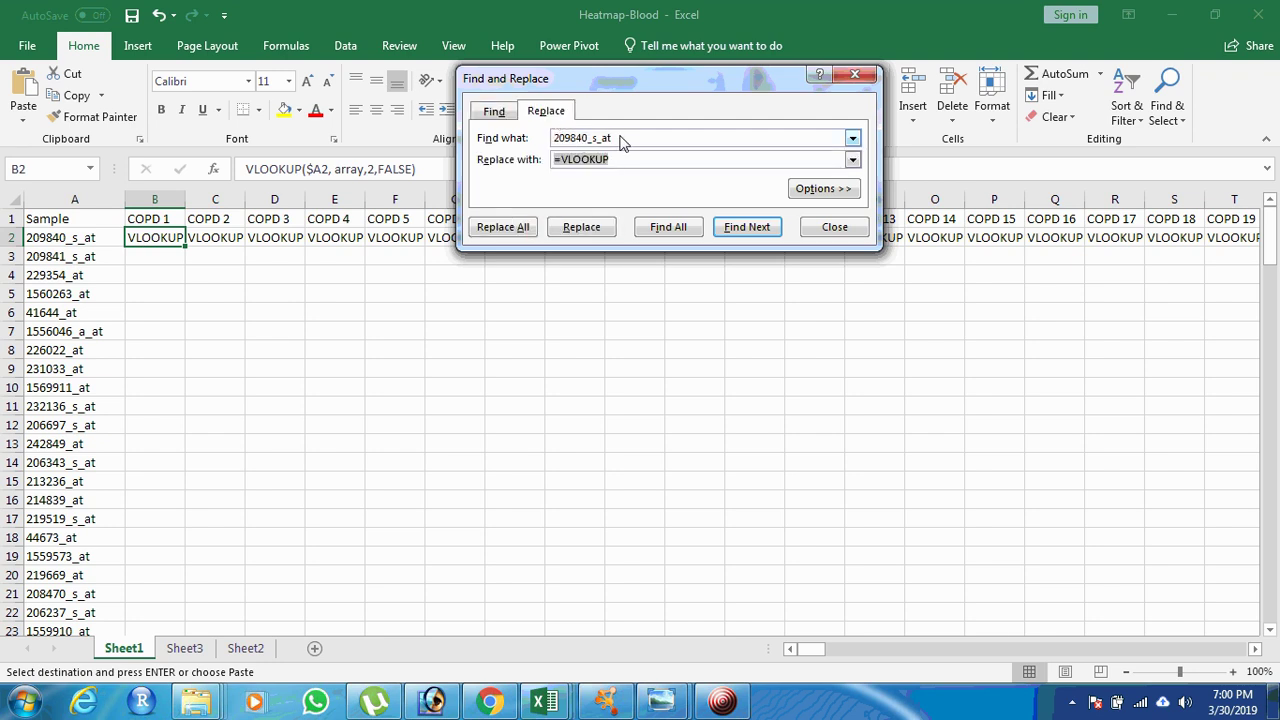
pyautogui.click(621, 143)
pyautogui.press('BackSpace')
pyautogui.press('BackSpace')
pyautogui.press('BackSpace')
pyautogui.press('BackSpace')
pyautogui.press('BackSpace')
pyautogui.press('BackSpace')
pyautogui.press('BackSpace')
pyautogui.press('BackSpace')
pyautogui.press('BackSpace')
pyautogui.press('BackSpace')
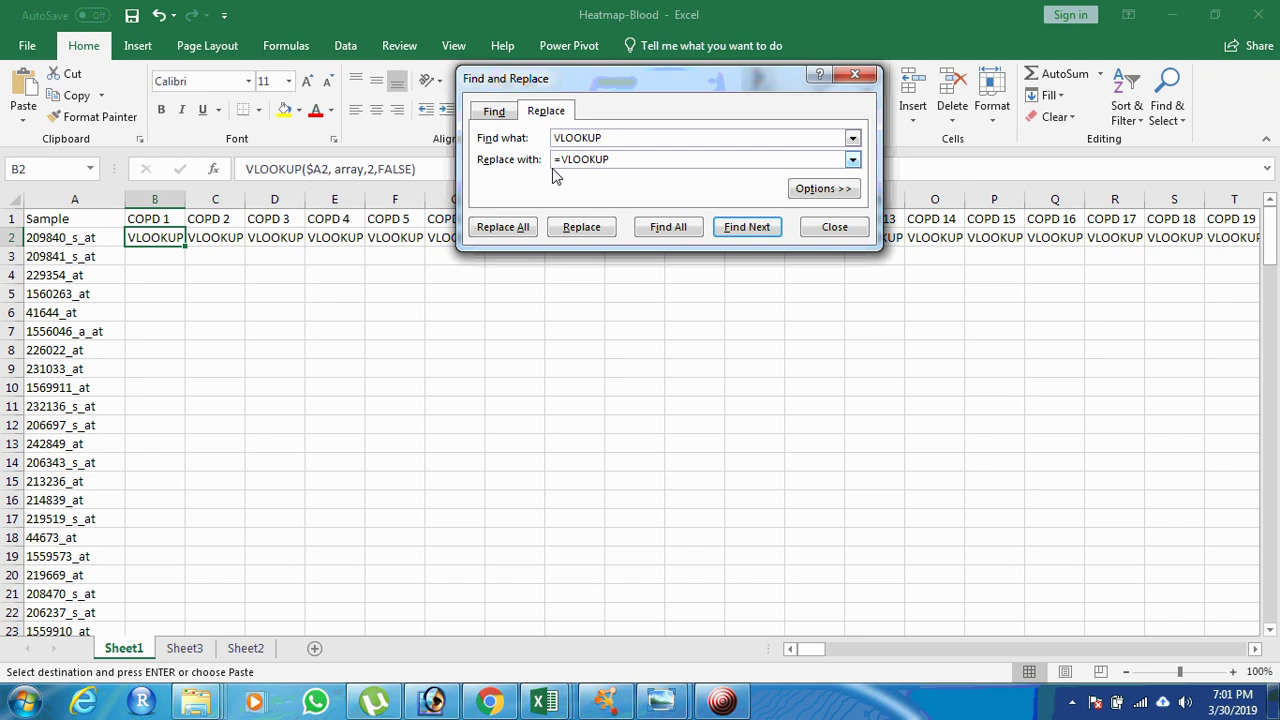
pyautogui.click(520, 227)
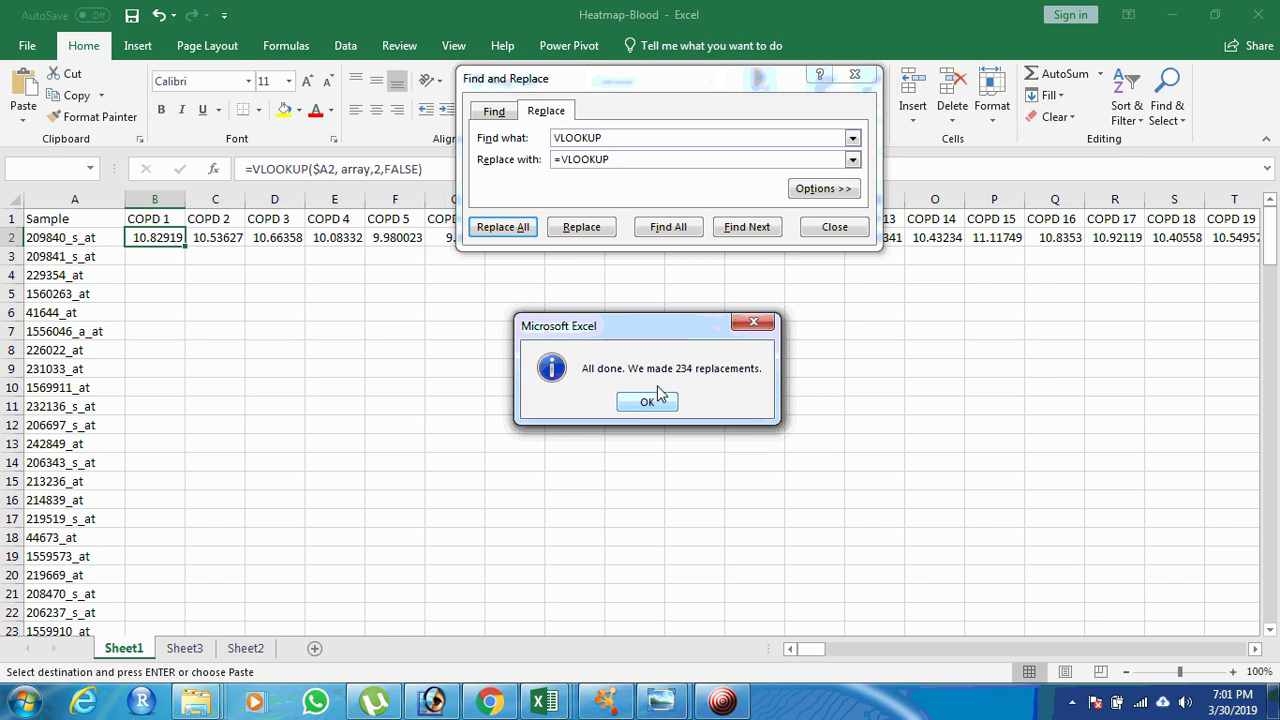
pyautogui.click(657, 400)
pyautogui.click(834, 227)
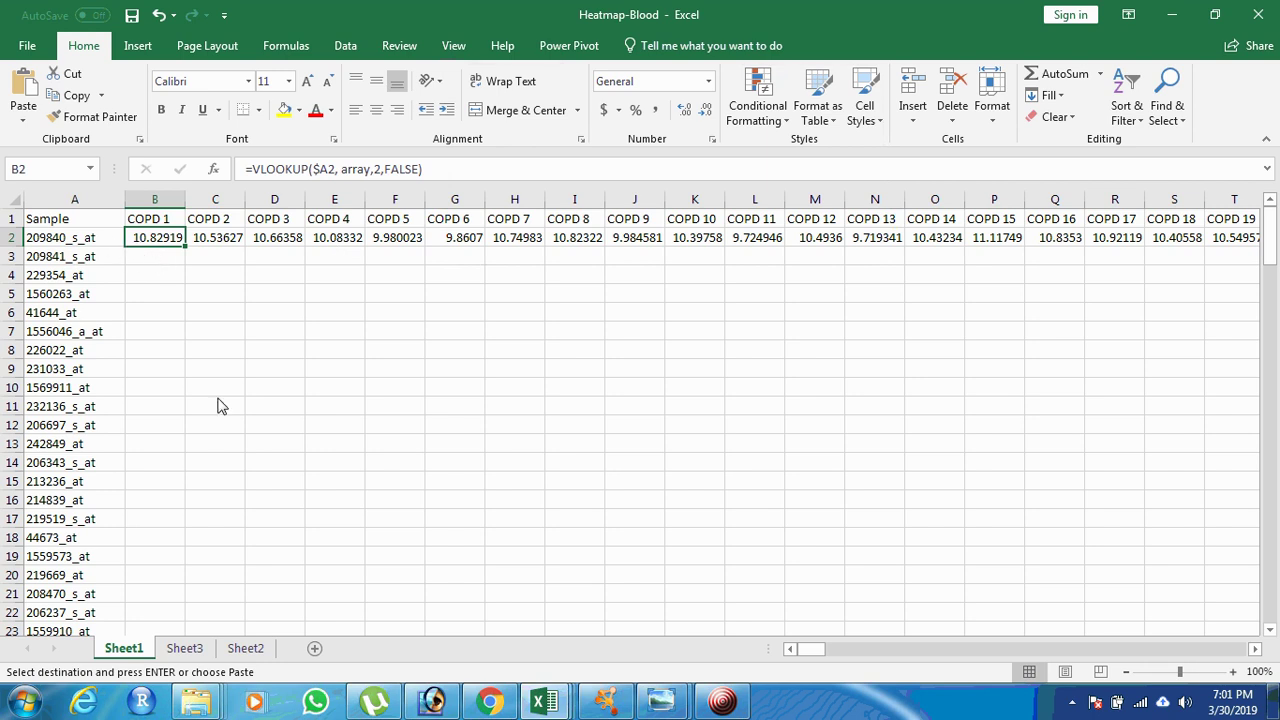
# Step: Copy the first probe ID, 209840_s_at, from cell A2 of Sheet1
pyautogui.click(240, 648)
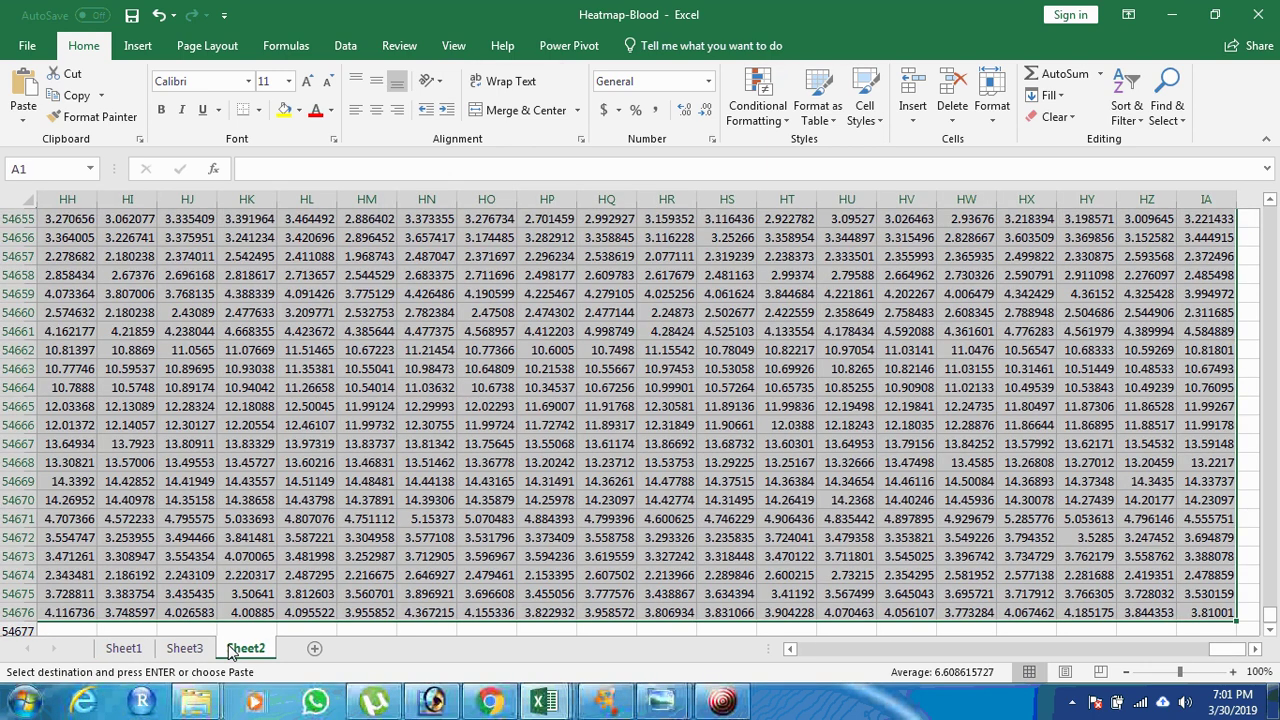
pyautogui.click(137, 650)
pyautogui.click(76, 242)
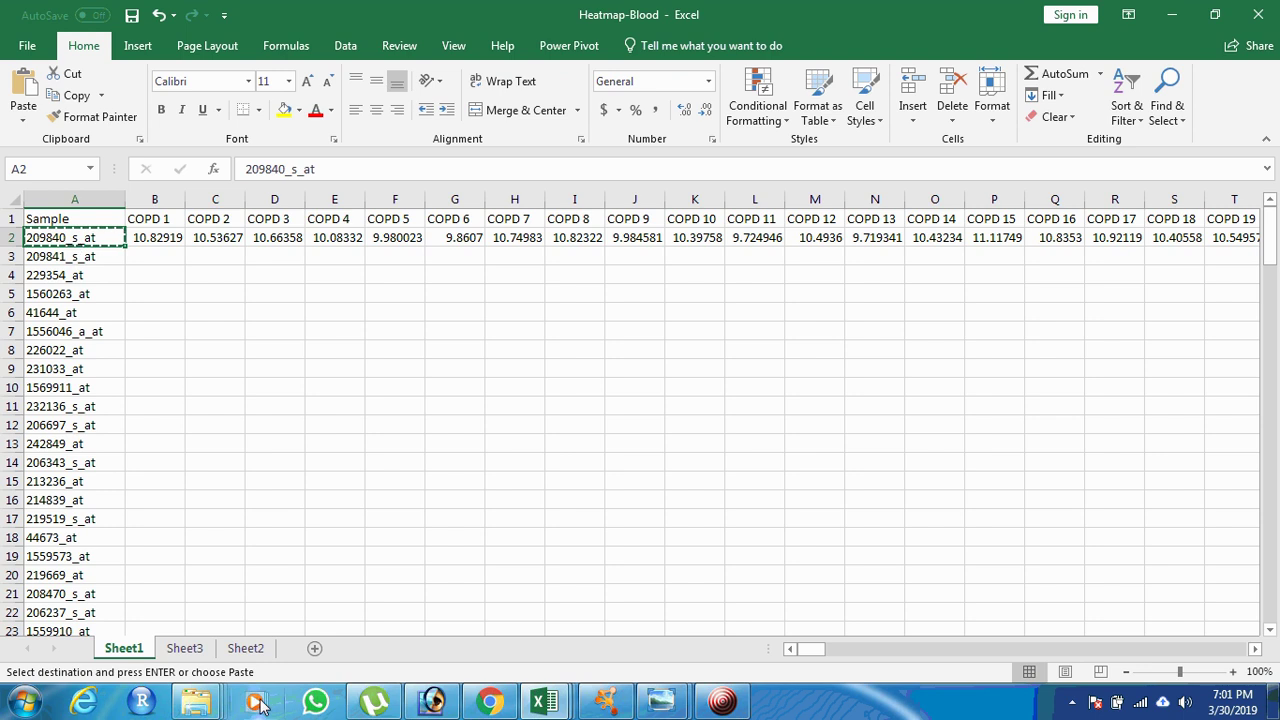
# Step: Start a search on Sheet2 and clear the old VLOOKUP search term
pyautogui.click(245, 648)
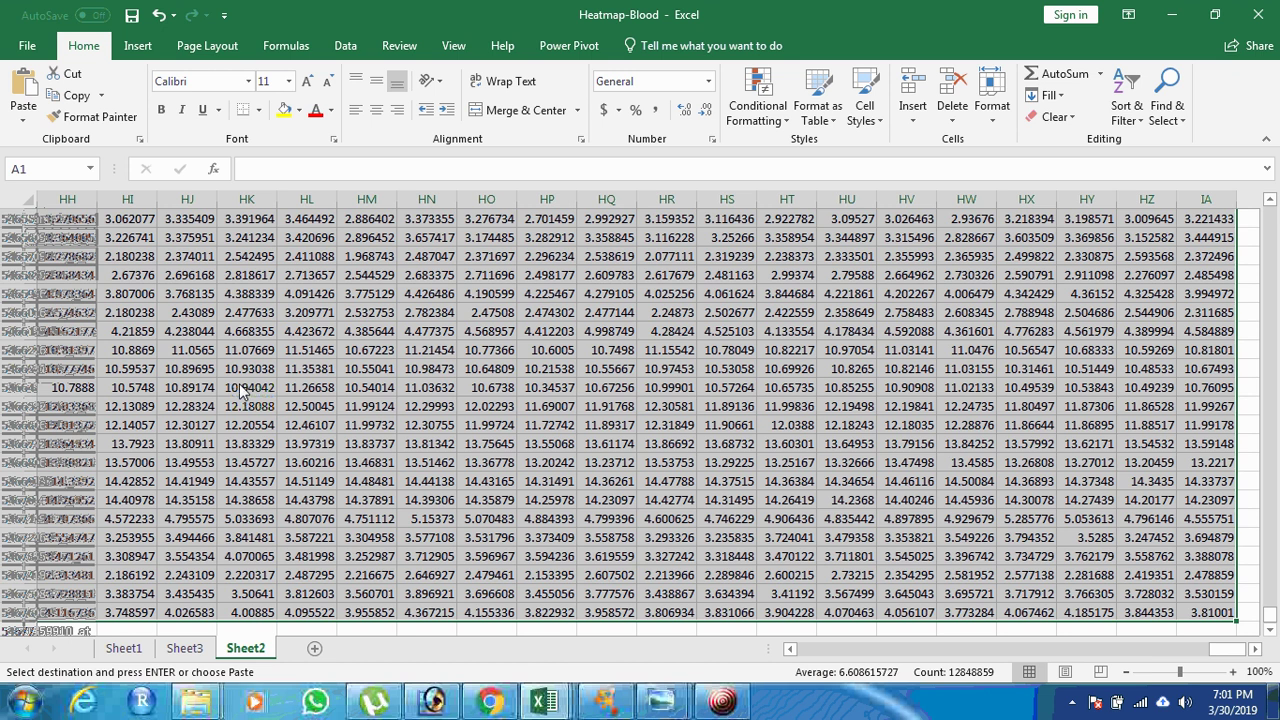
pyautogui.click(240, 390)
pyautogui.hotkey('ctrl', 'f')
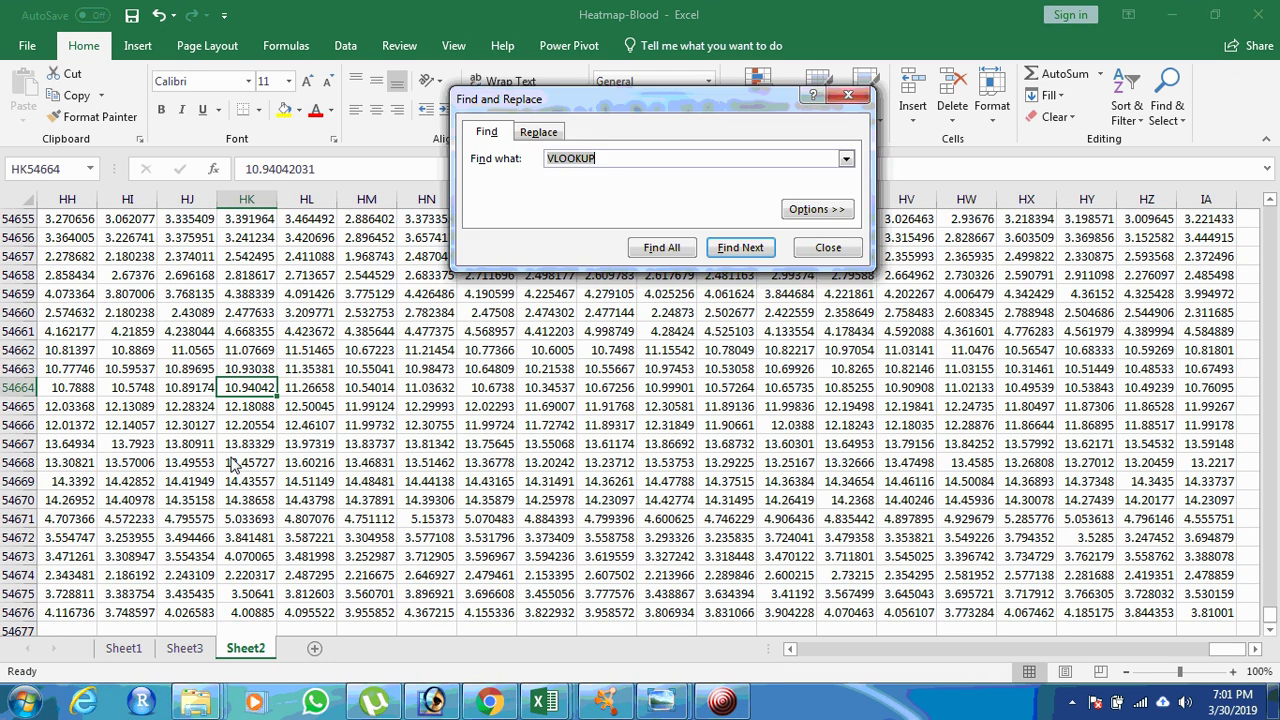
pyautogui.click(615, 163)
pyautogui.press('BackSpace')
pyautogui.press('BackSpace')
pyautogui.press('BackSpace')
pyautogui.press('BackSpace')
pyautogui.press('BackSpace')
# Step: Copy probe ID 209840_s_at from Sheet1 again and search Sheet2 for it
pyautogui.click(130, 650)
pyautogui.hotkey('ctrl', 'c')
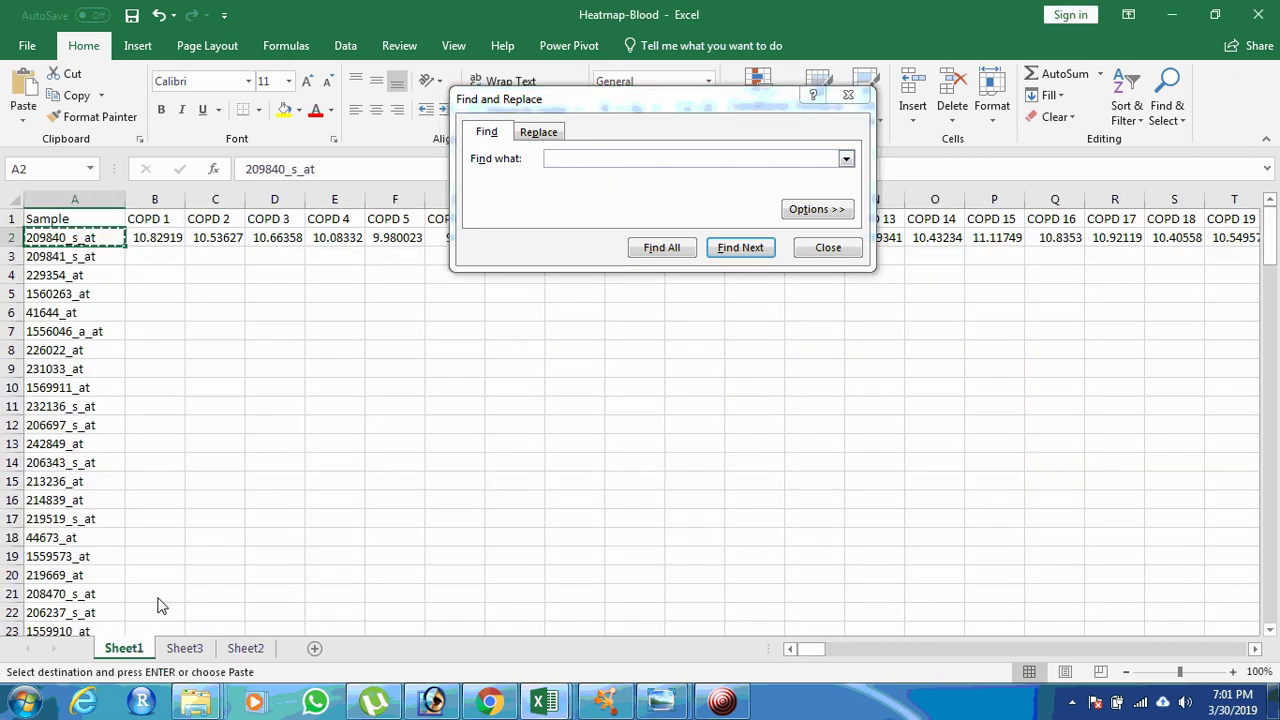
pyautogui.click(250, 650)
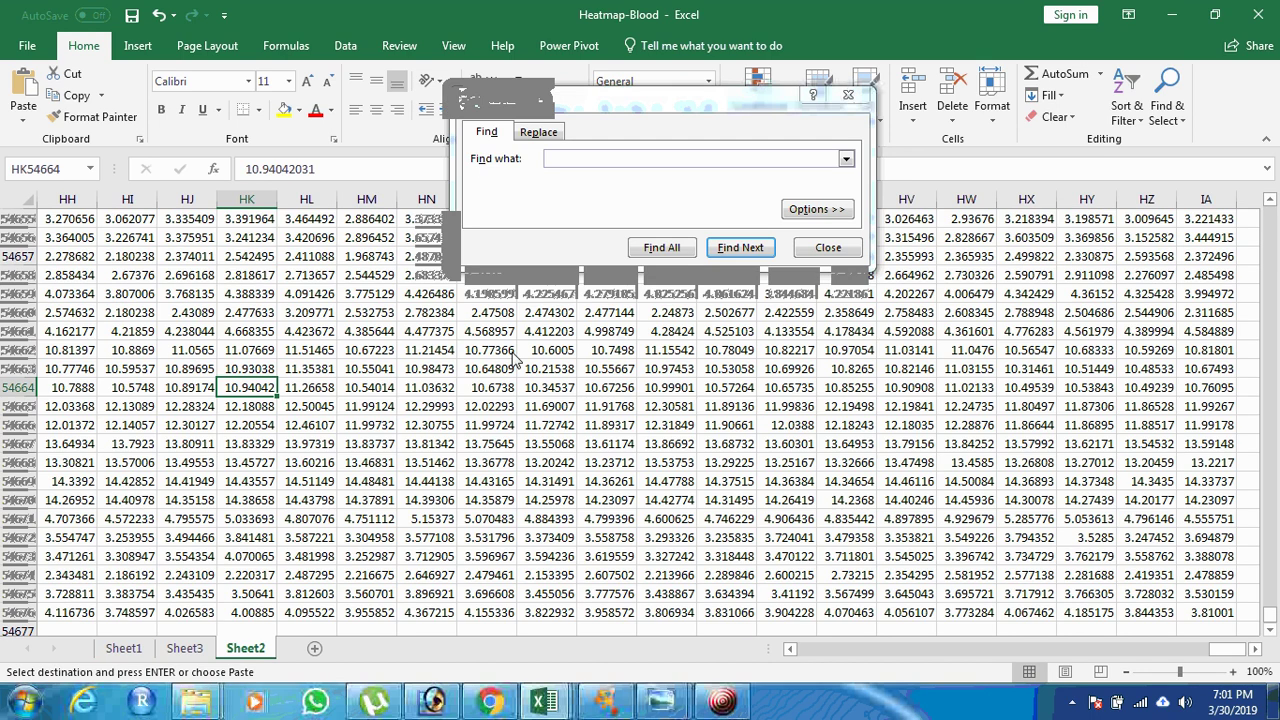
pyautogui.click(588, 160)
pyautogui.hotkey('ctrl', 'v')
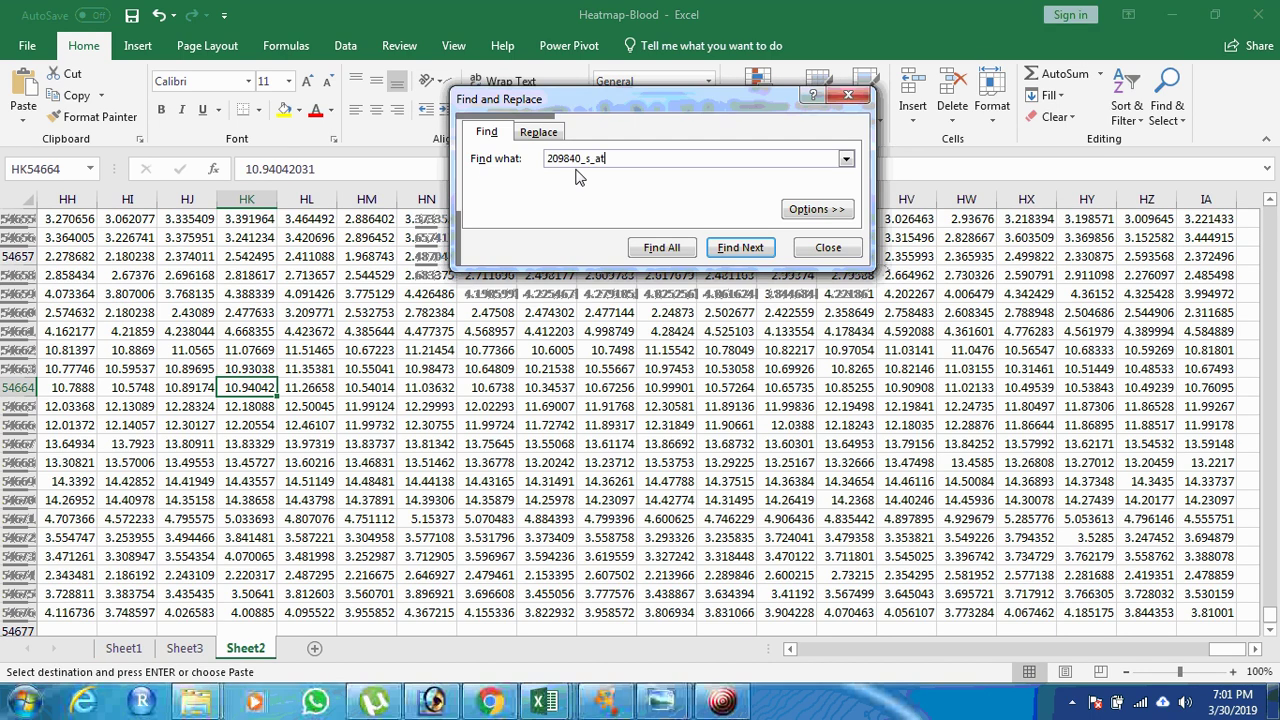
pyautogui.press('Return')
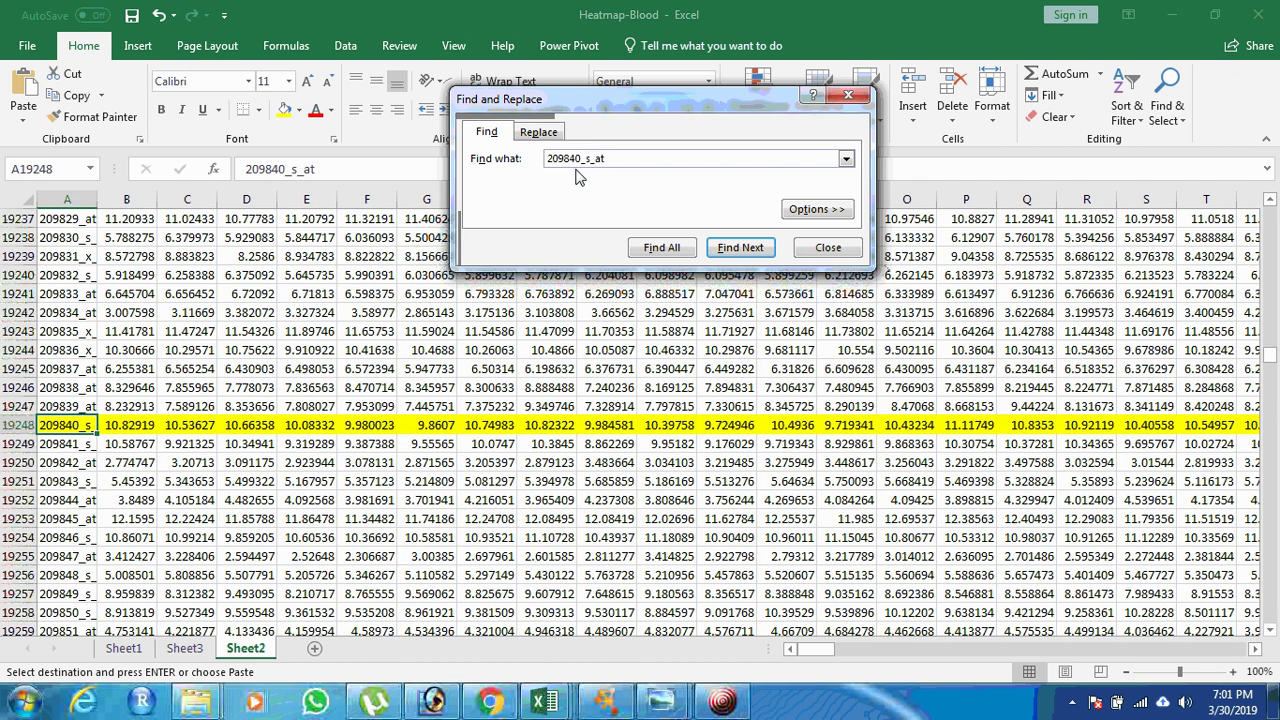
# Step: Copy the entire Sheet2 row of probe 209840_s_at, row 19248
pyautogui.click(12, 427)
pyautogui.click(13, 427)
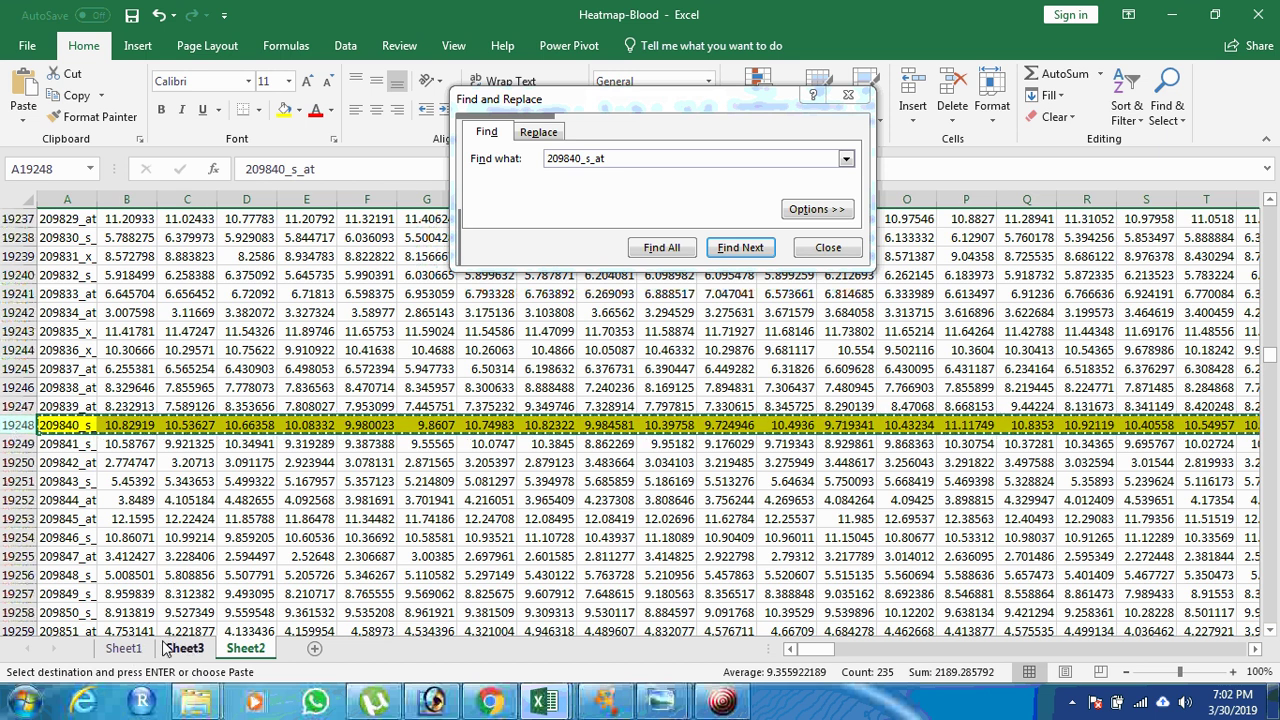
# Step: Paste the copied Sheet2 row into row 3 of Sheet1 to compare it with row 2, close the search, and undo the paste
pyautogui.click(124, 648)
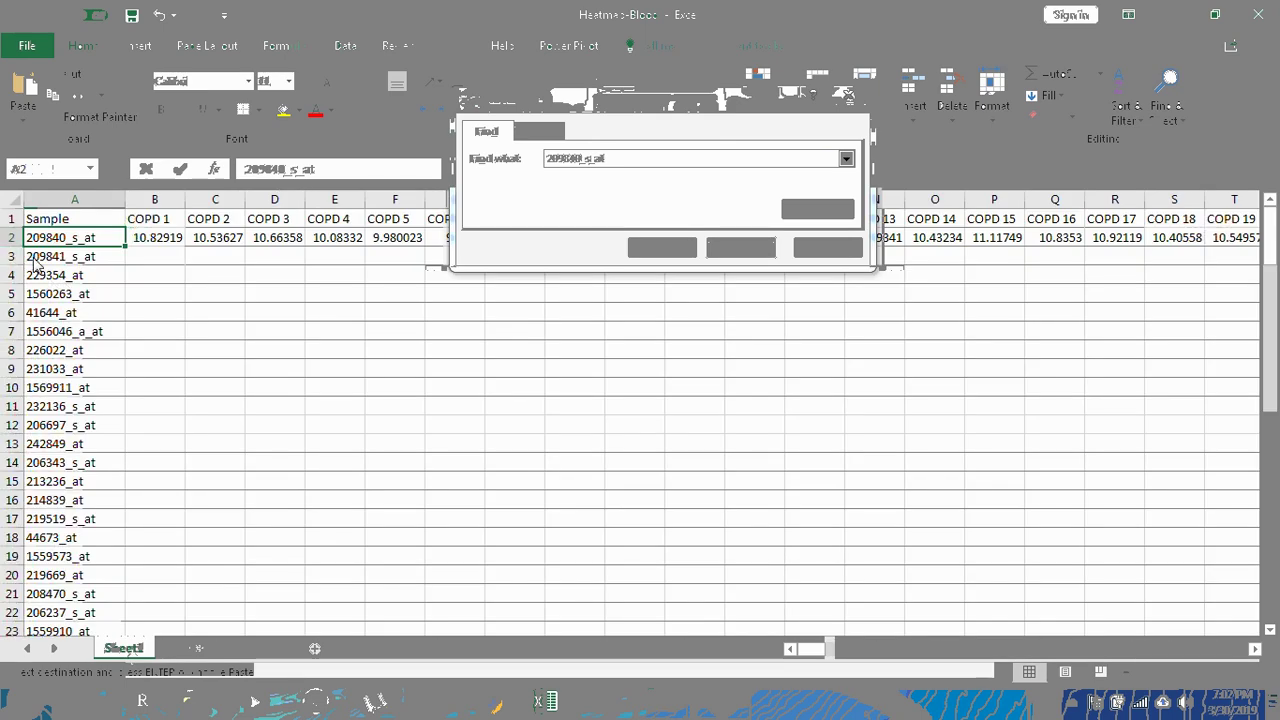
pyautogui.click(36, 260)
pyautogui.click(13, 262)
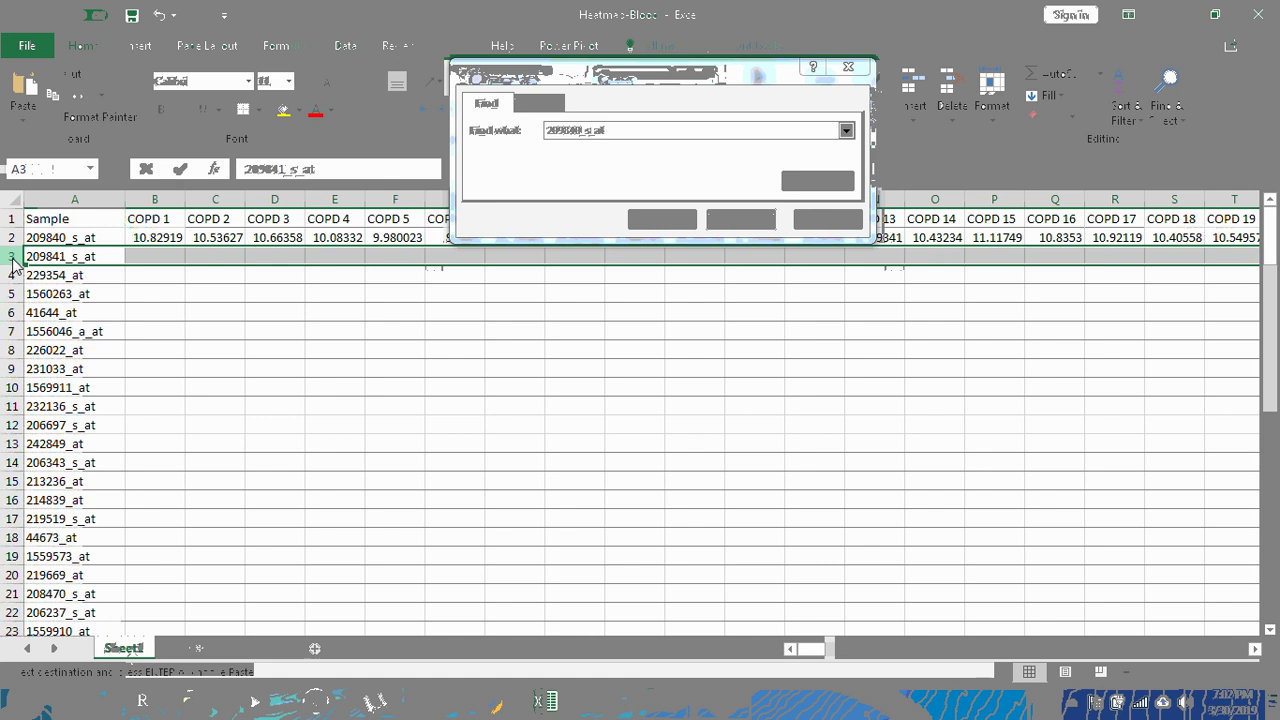
pyautogui.hotkey('ctrl', 'v')
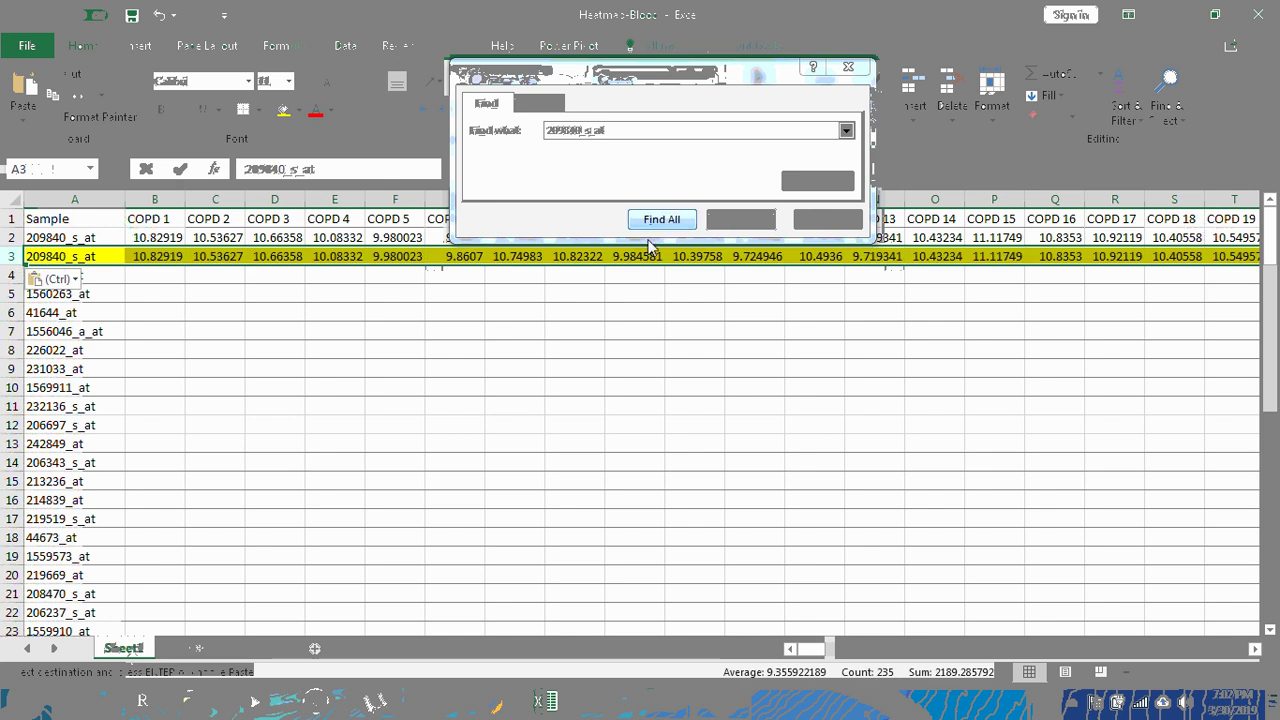
pyautogui.click(829, 227)
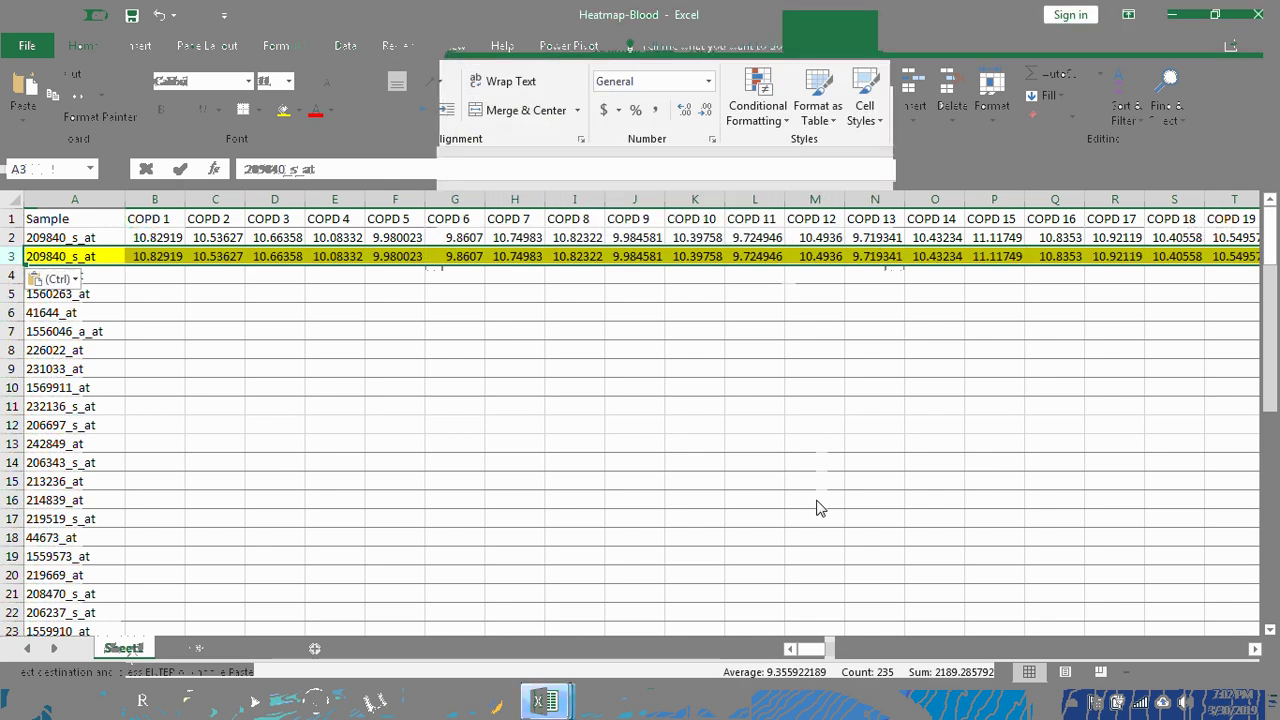
pyautogui.moveTo(812, 655); pyautogui.dragTo(543, 515)
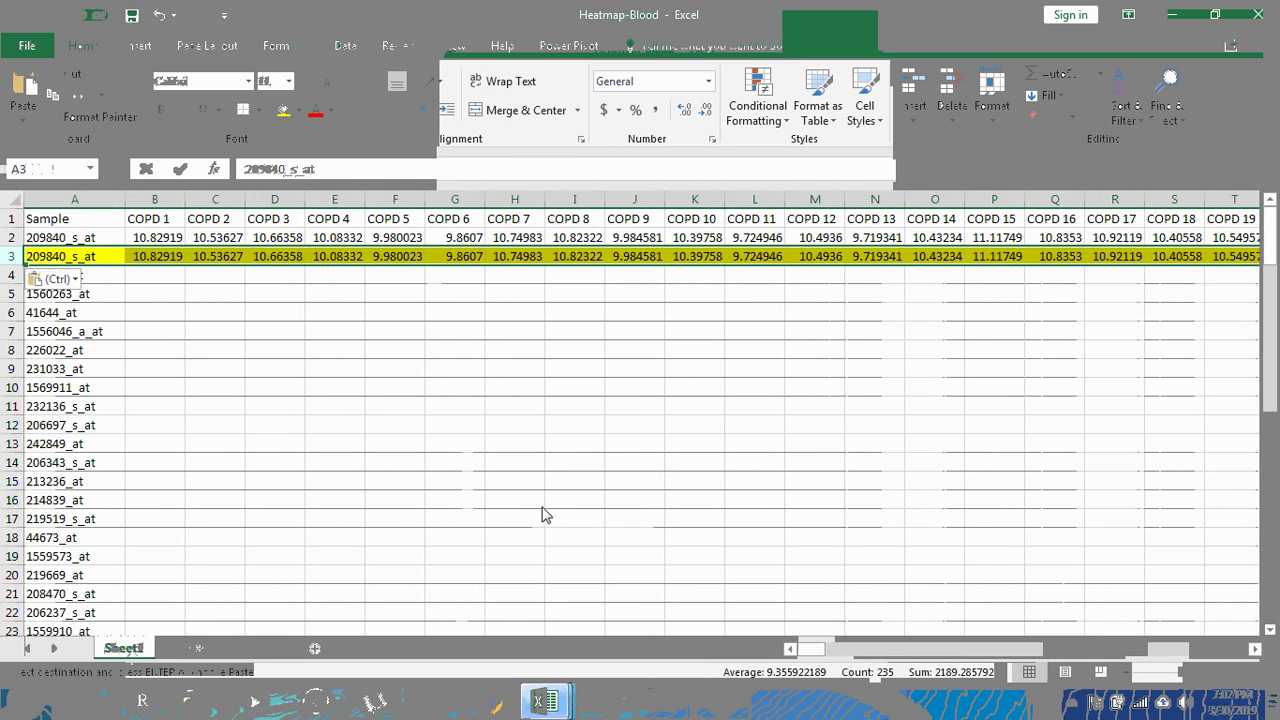
pyautogui.hotkey('ctrl', 'z')
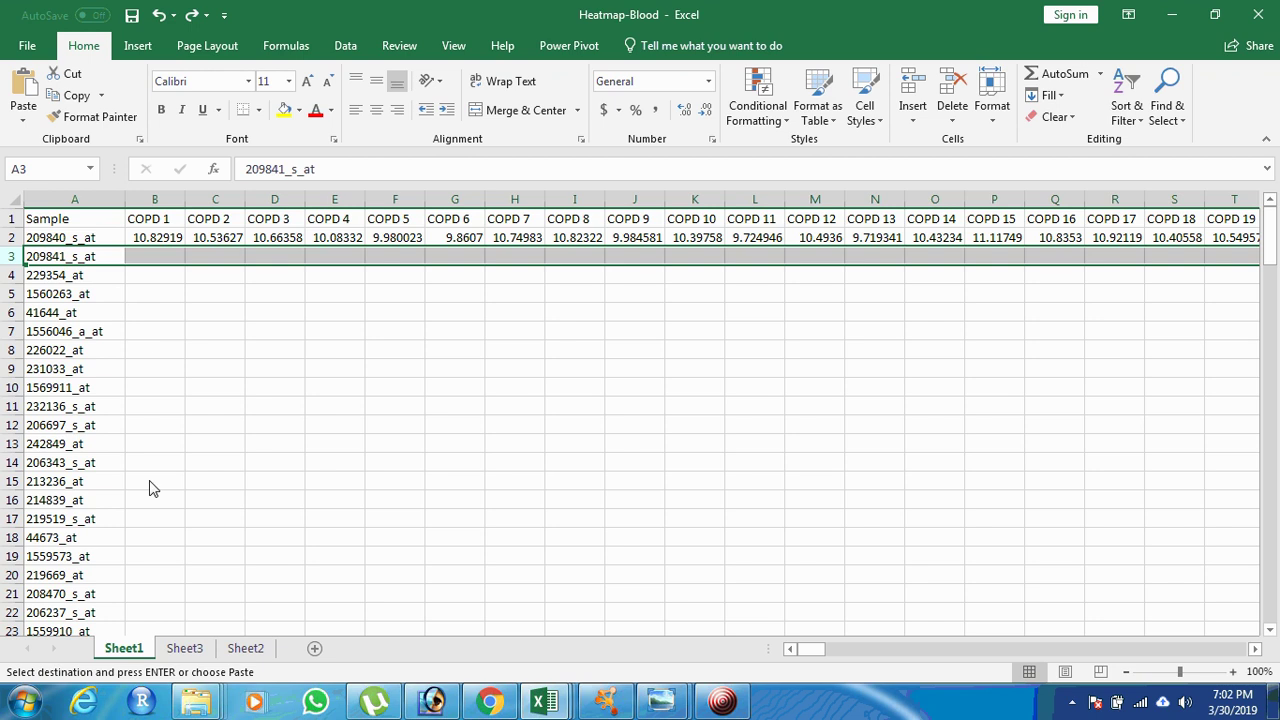
pyautogui.click(153, 318)
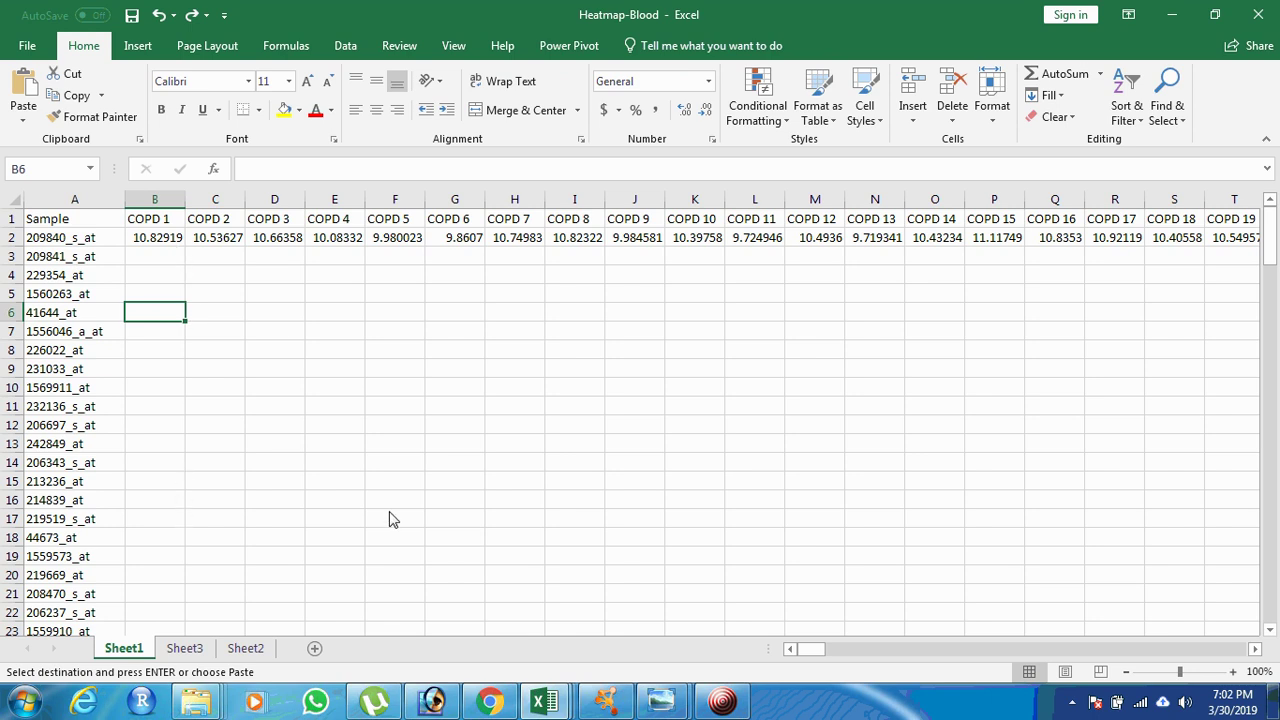
# Step: Enter 0 in cell A154, below the last probe ID, and fill it across row 154 to column IB
pyautogui.click(1272, 248)
pyautogui.moveTo(1272, 248); pyautogui.dragTo(1252, 636)
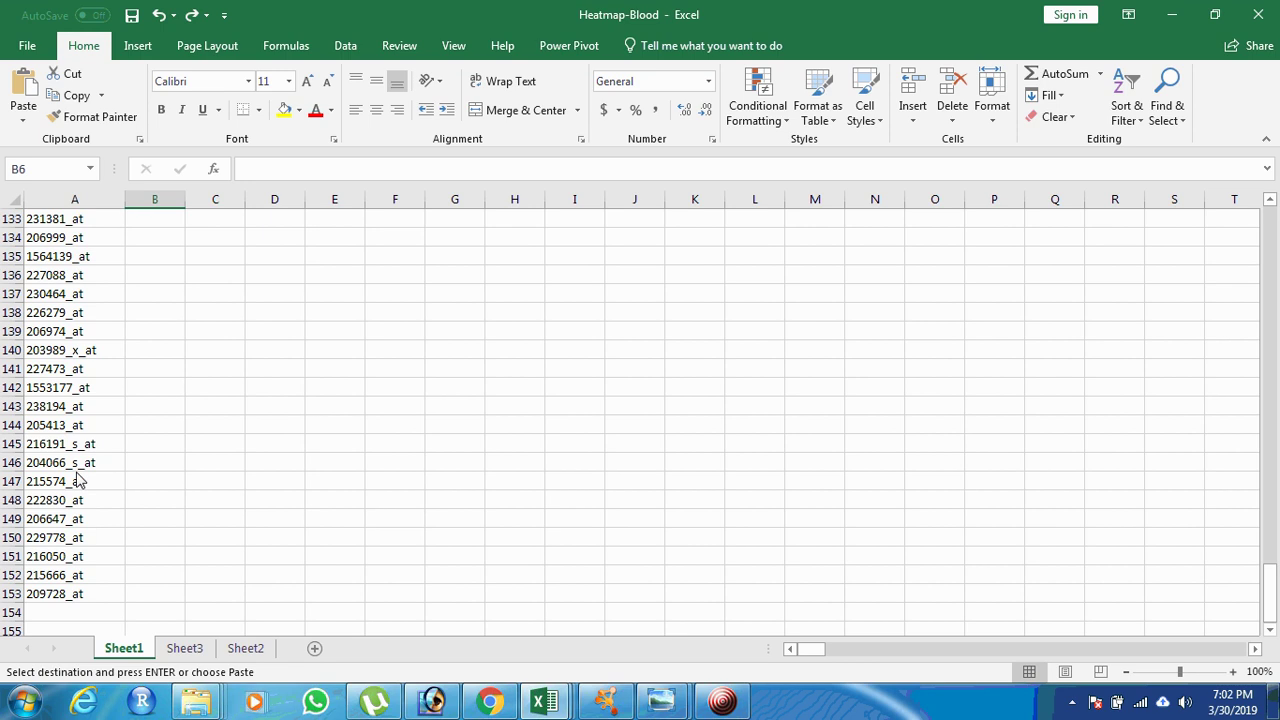
pyautogui.click(65, 619)
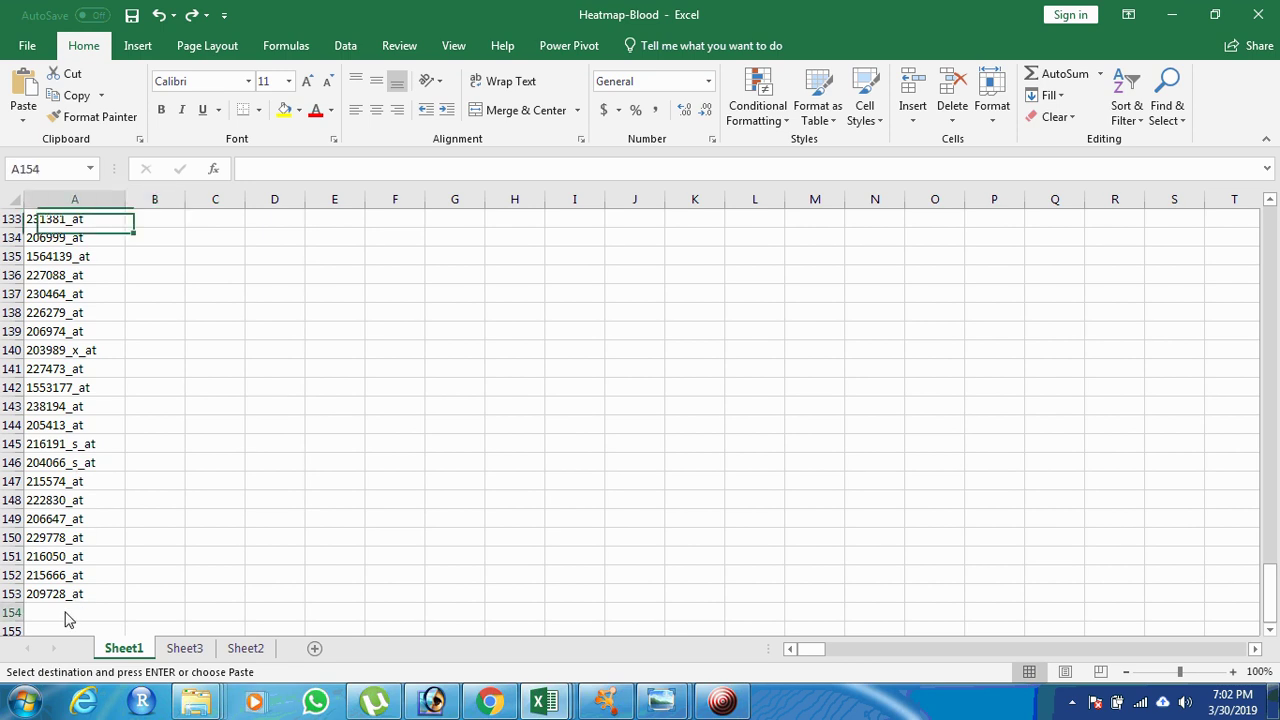
pyautogui.press('Escape')
pyautogui.write('0')
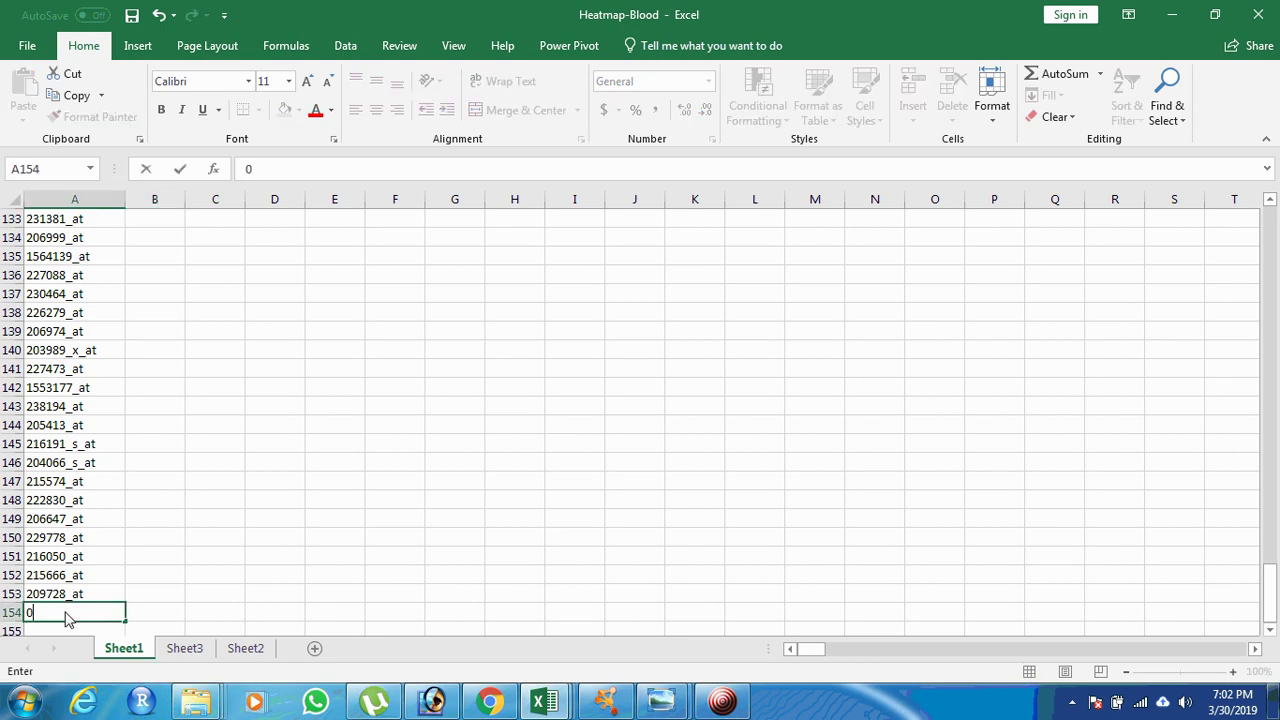
pyautogui.moveTo(125, 621); pyautogui.dragTo(1227, 588)
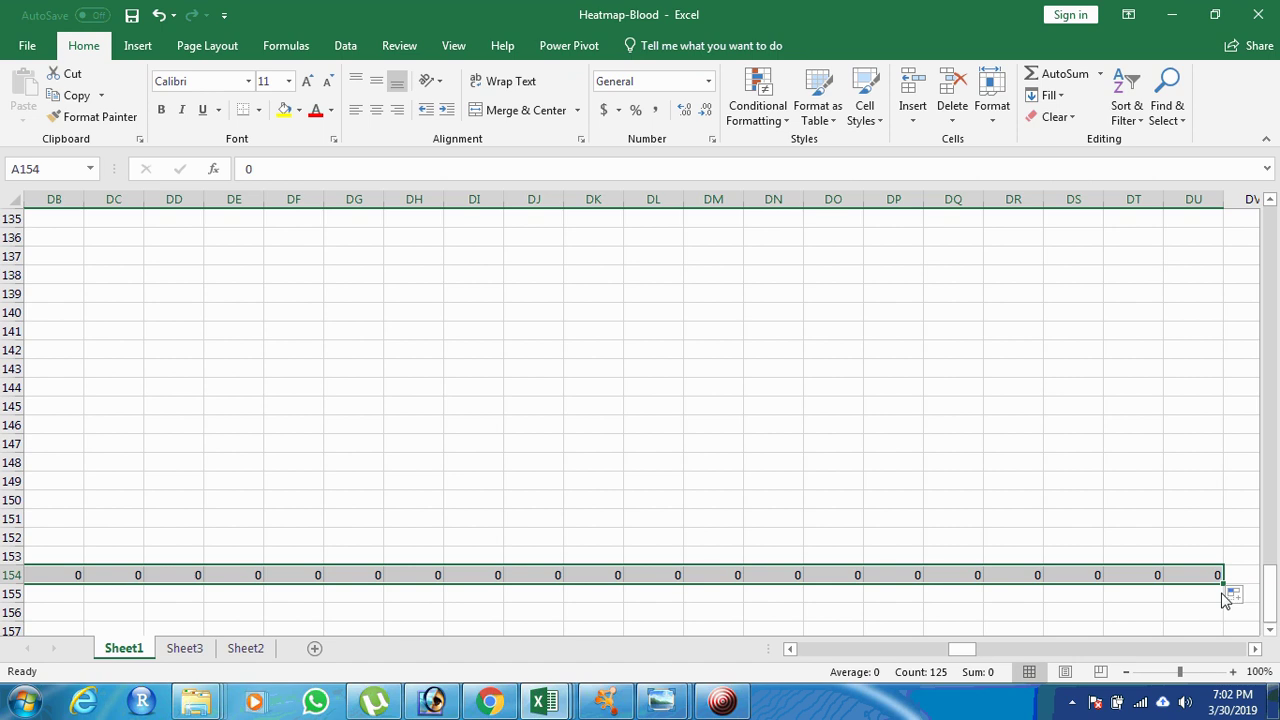
pyautogui.moveTo(1223, 584); pyautogui.dragTo(1270, 589)
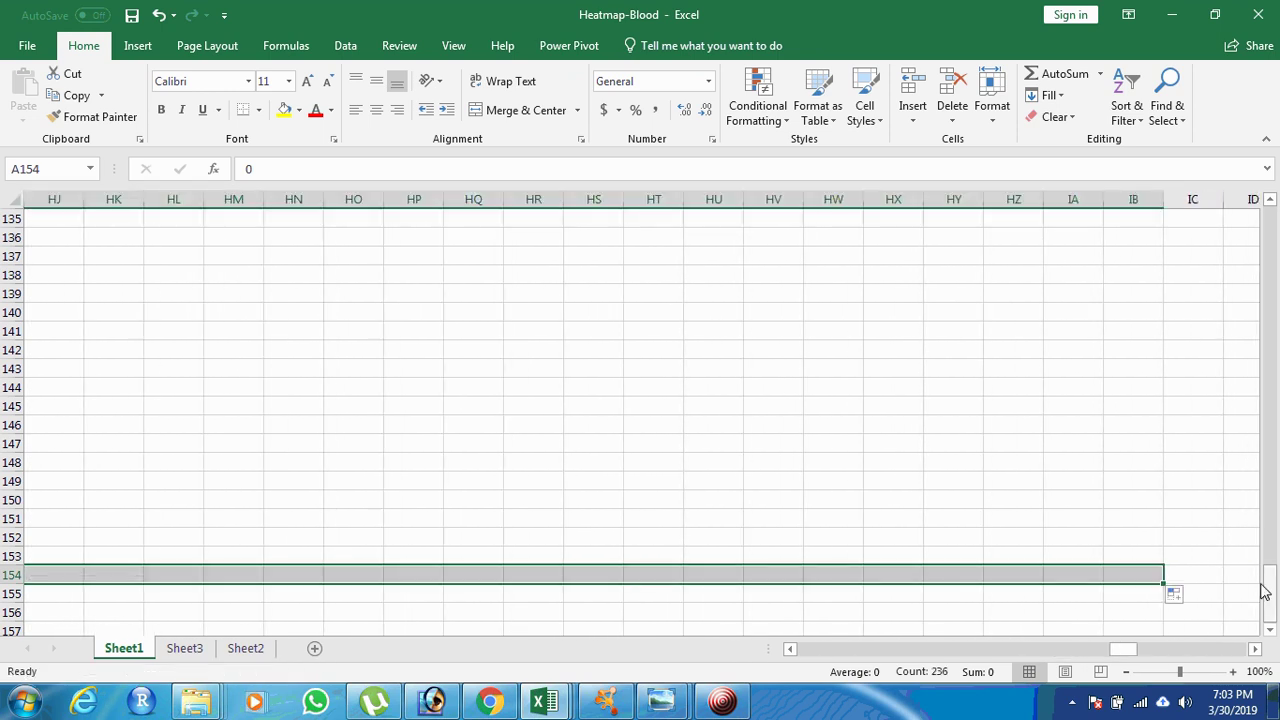
# Step: Clear the extra zero in IB154 and check the row's end against the last header, Control 179, in column IA
pyautogui.click(1150, 582)
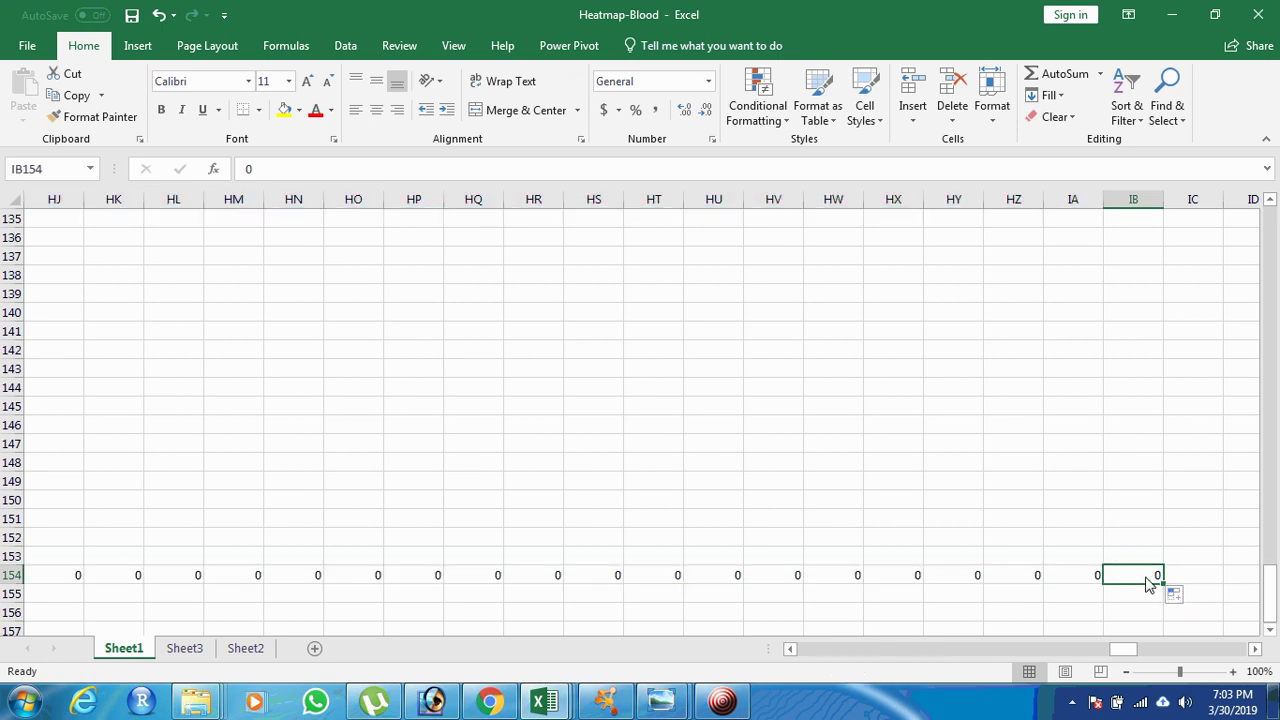
pyautogui.press('Delete')
pyautogui.click(1093, 580)
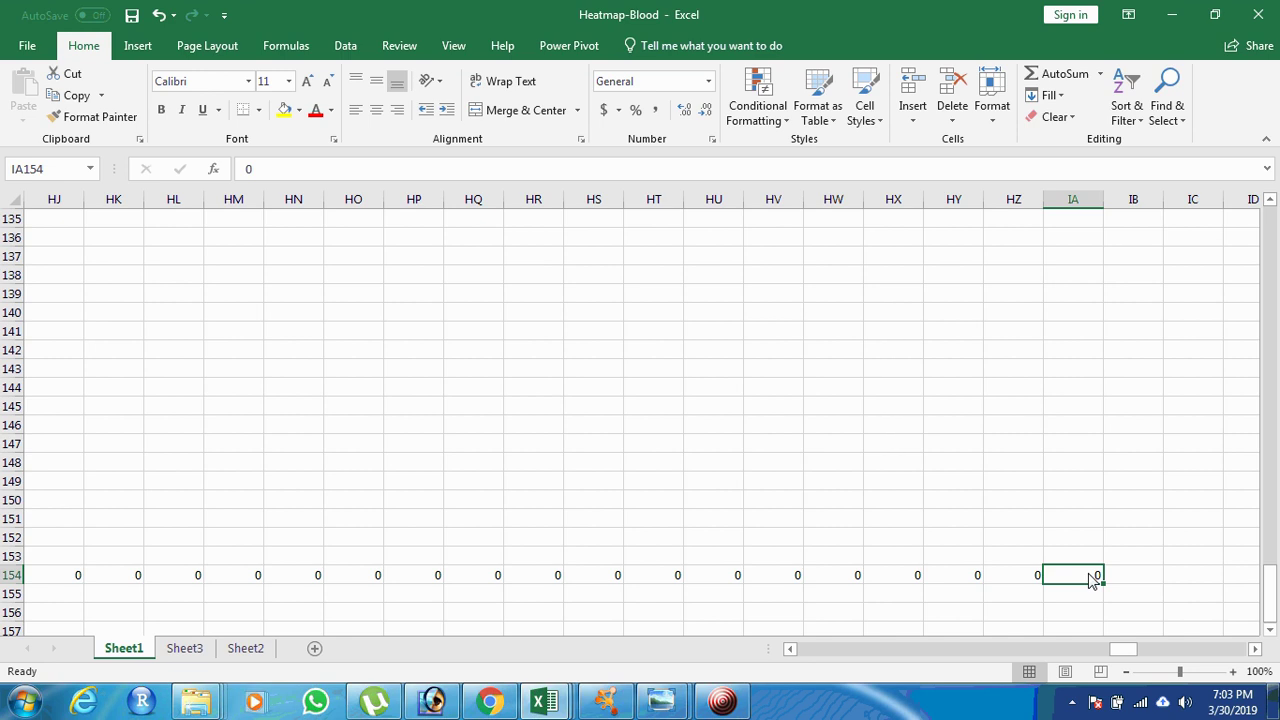
pyautogui.moveTo(1270, 590); pyautogui.dragTo(1268, 215)
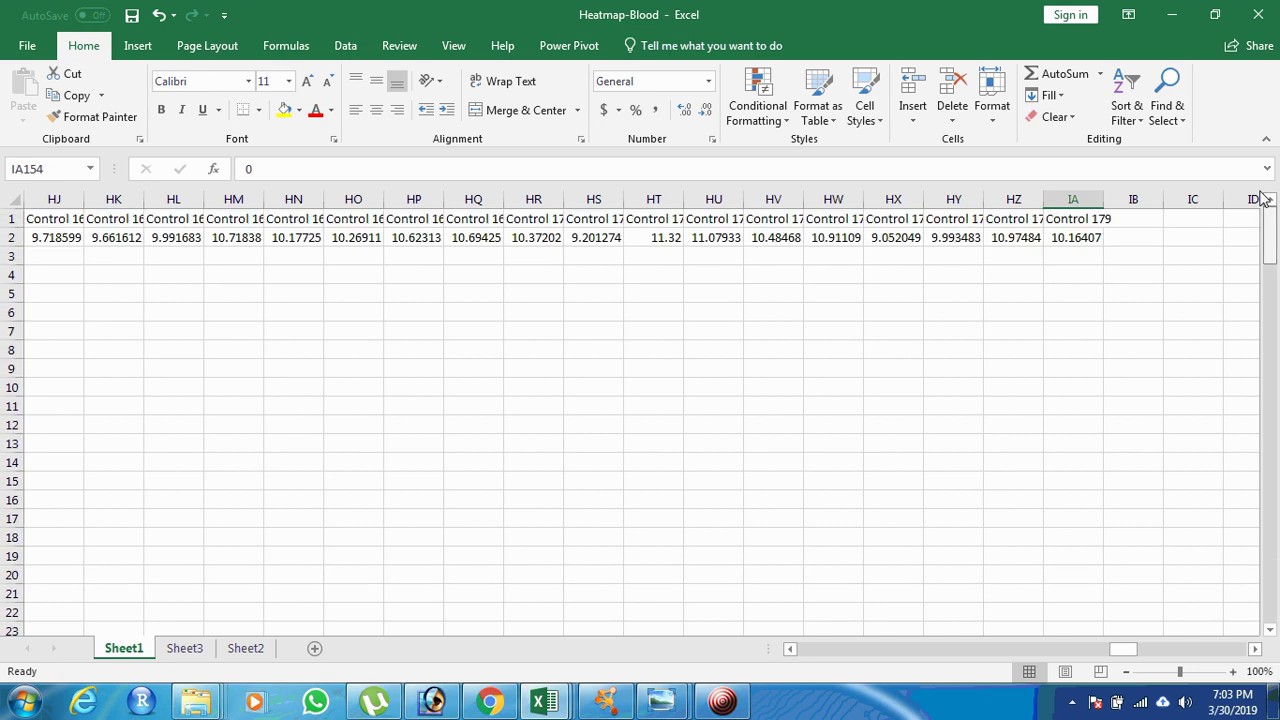
# Step: Fill the VLOOKUP formulas in B2:IA2 down through row 154 for all probes on Sheet1
pyautogui.moveTo(1123, 649); pyautogui.dragTo(788, 594)
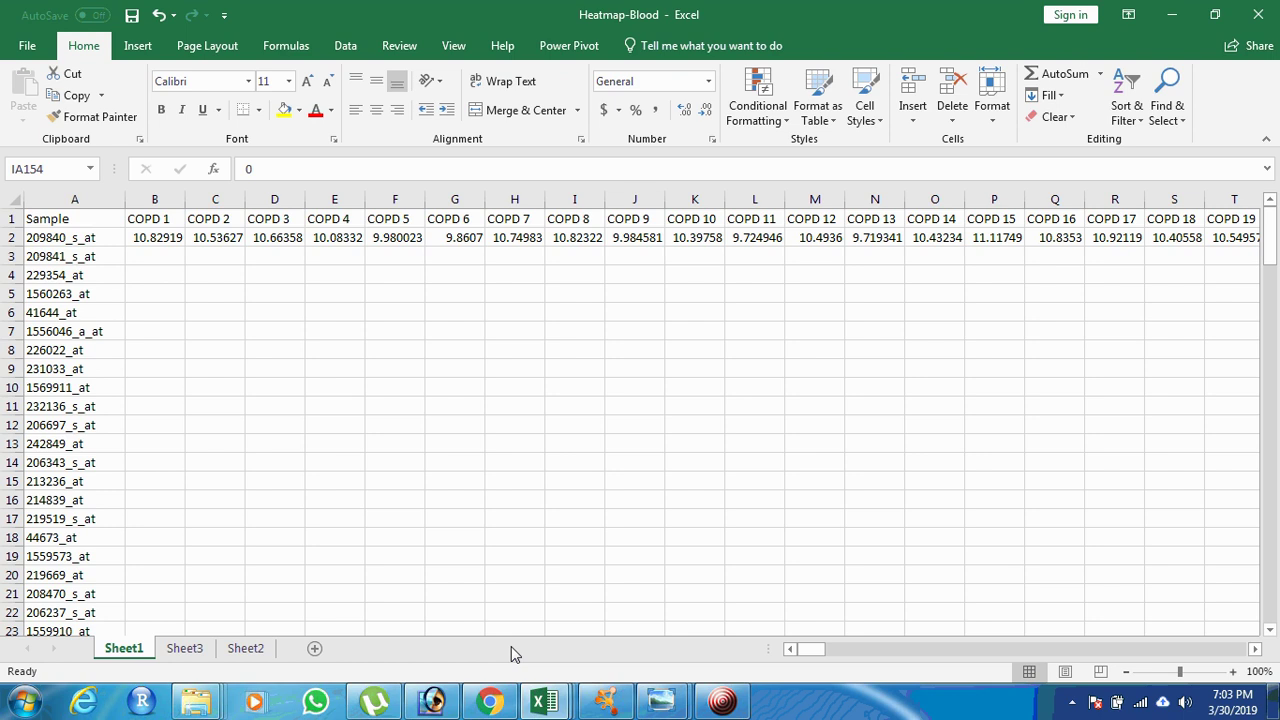
pyautogui.click(143, 243)
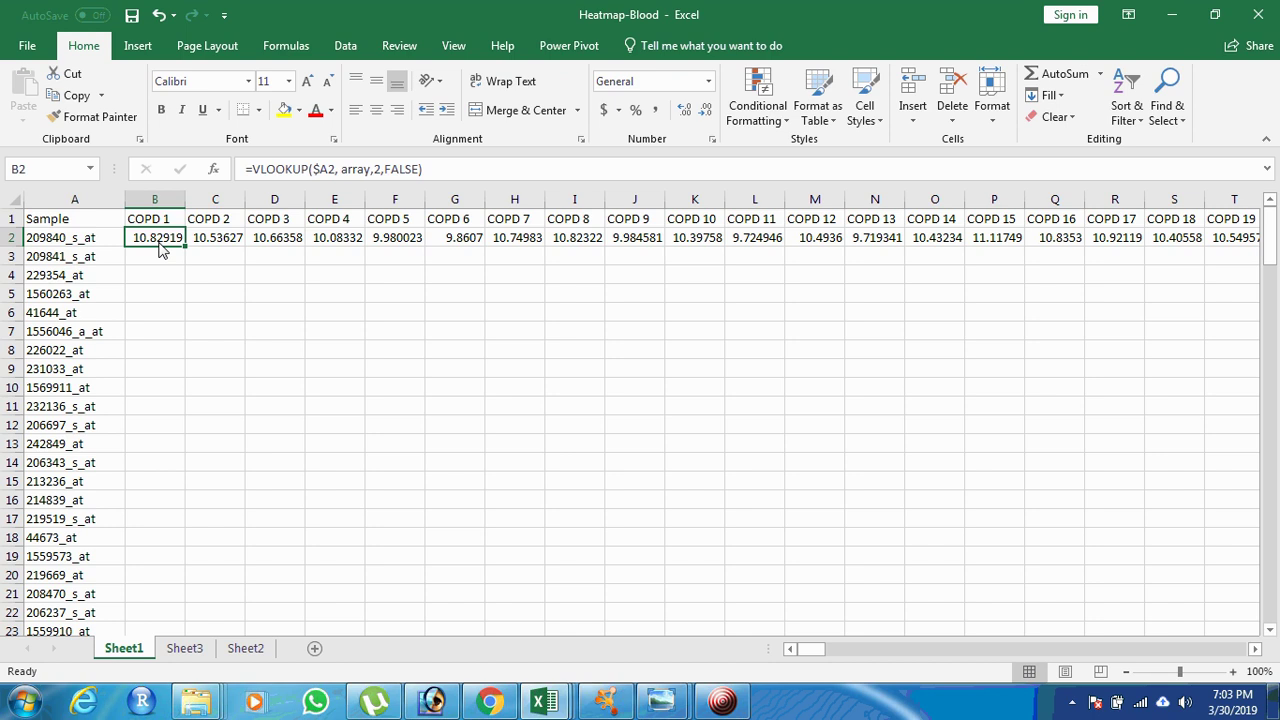
pyautogui.hotkey('shift', 'Right')
pyautogui.hotkey('shift', 'Right')
pyautogui.hotkey('shift', 'Right')
pyautogui.hotkey('shift', 'Right')
pyautogui.hotkey('shift', 'Right')
pyautogui.hotkey('shift', 'Right')
pyautogui.hotkey('shift', 'Right')
pyautogui.hotkey('shift', 'Right')
pyautogui.hotkey('shift', 'Right')
pyautogui.hotkey('shift', 'Right')
pyautogui.hotkey('shift', 'Right')
pyautogui.hotkey('shift', 'Right')
pyautogui.hotkey('shift', 'Right')
pyautogui.hotkey('shift', 'Right')
pyautogui.hotkey('shift', 'Right')
pyautogui.hotkey('shift', 'Right')
pyautogui.hotkey('shift', 'Right')
pyautogui.hotkey('shift', 'Right')
pyautogui.hotkey('shift', 'Right')
pyautogui.hotkey('shift', 'Right')
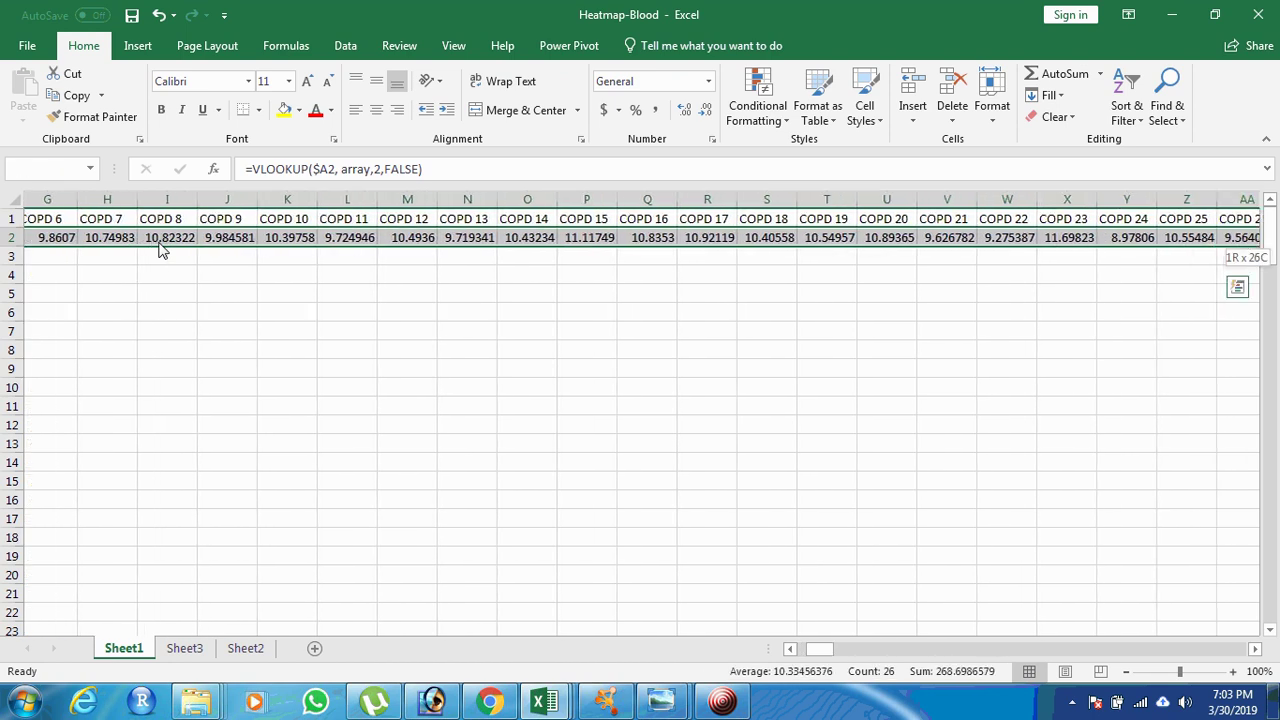
pyautogui.hotkey('shift', 'Right')
pyautogui.hotkey('shift', 'Right')
pyautogui.hotkey('shift', 'Right')
pyautogui.hotkey('shift', 'Right')
pyautogui.hotkey('shift', 'Right')
pyautogui.hotkey('shift', 'Right')
pyautogui.hotkey('shift', 'Right')
pyautogui.hotkey('shift', 'Right')
pyautogui.hotkey('shift', 'Right')
pyautogui.hotkey('shift', 'Right')
pyautogui.hotkey('shift', 'Right')
pyautogui.hotkey('shift', 'Right')
pyautogui.hotkey('shift', 'Right')
pyautogui.hotkey('shift', 'Right')
pyautogui.hotkey('shift', 'Right')
pyautogui.hotkey('shift', 'Right')
pyautogui.hotkey('shift', 'Right')
pyautogui.hotkey('shift', 'Right')
pyautogui.hotkey('shift', 'Right')
pyautogui.hotkey('shift', 'Right')
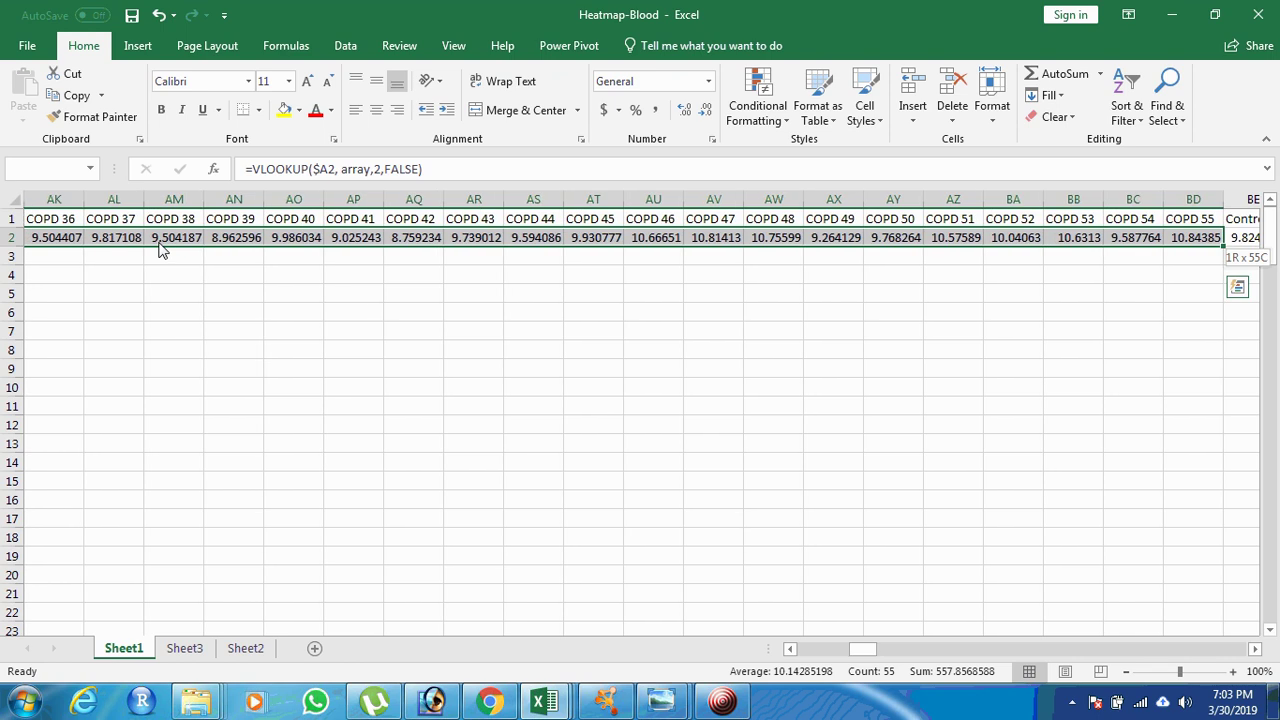
pyautogui.hotkey('shift', 'Right')
pyautogui.hotkey('shift', 'Right')
pyautogui.hotkey('shift', 'Right')
pyautogui.hotkey('shift', 'Right')
pyautogui.hotkey('shift', 'Right')
pyautogui.hotkey('shift', 'Right')
pyautogui.hotkey('shift', 'Right')
pyautogui.hotkey('shift', 'Right')
pyautogui.hotkey('shift', 'Right')
pyautogui.hotkey('shift', 'Right')
pyautogui.hotkey('shift', 'Right')
pyautogui.hotkey('shift', 'Right')
pyautogui.hotkey('shift', 'Right')
pyautogui.hotkey('shift', 'Right')
pyautogui.hotkey('shift', 'Right')
pyautogui.hotkey('shift', 'Right')
pyautogui.hotkey('shift', 'Right')
pyautogui.hotkey('shift', 'Right')
pyautogui.hotkey('shift', 'Right')
pyautogui.hotkey('shift', 'Right')
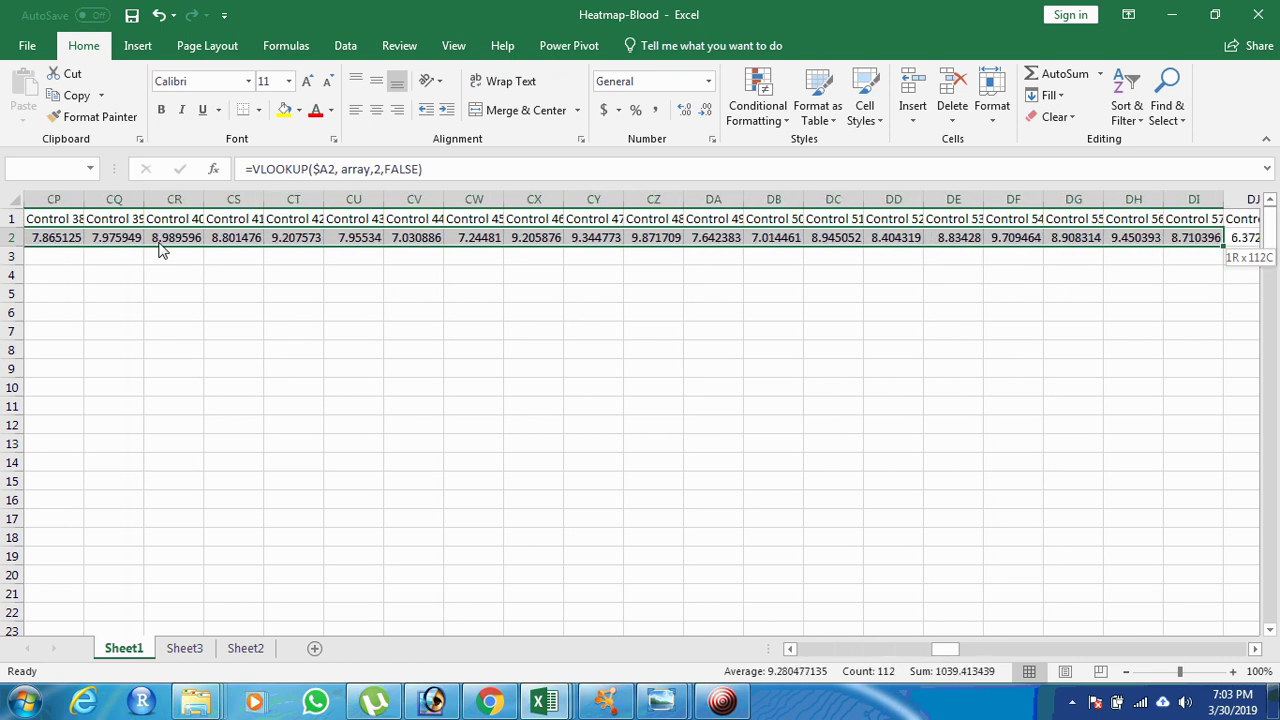
pyautogui.hotkey('shift', 'Right')
pyautogui.hotkey('shift', 'Right')
pyautogui.hotkey('shift', 'Right')
pyautogui.hotkey('shift', 'Right')
pyautogui.hotkey('shift', 'Right')
pyautogui.hotkey('shift', 'Right')
pyautogui.hotkey('shift', 'Right')
pyautogui.hotkey('shift', 'Right')
pyautogui.hotkey('shift', 'Right')
pyautogui.hotkey('shift', 'Right')
pyautogui.hotkey('shift', 'Right')
pyautogui.hotkey('shift', 'Right')
pyautogui.hotkey('shift', 'Right')
pyautogui.hotkey('shift', 'Right')
pyautogui.hotkey('shift', 'Right')
pyautogui.hotkey('shift', 'Right')
pyautogui.hotkey('shift', 'Right')
pyautogui.hotkey('shift', 'Right')
pyautogui.hotkey('shift', 'Right')
pyautogui.hotkey('shift', 'Right')
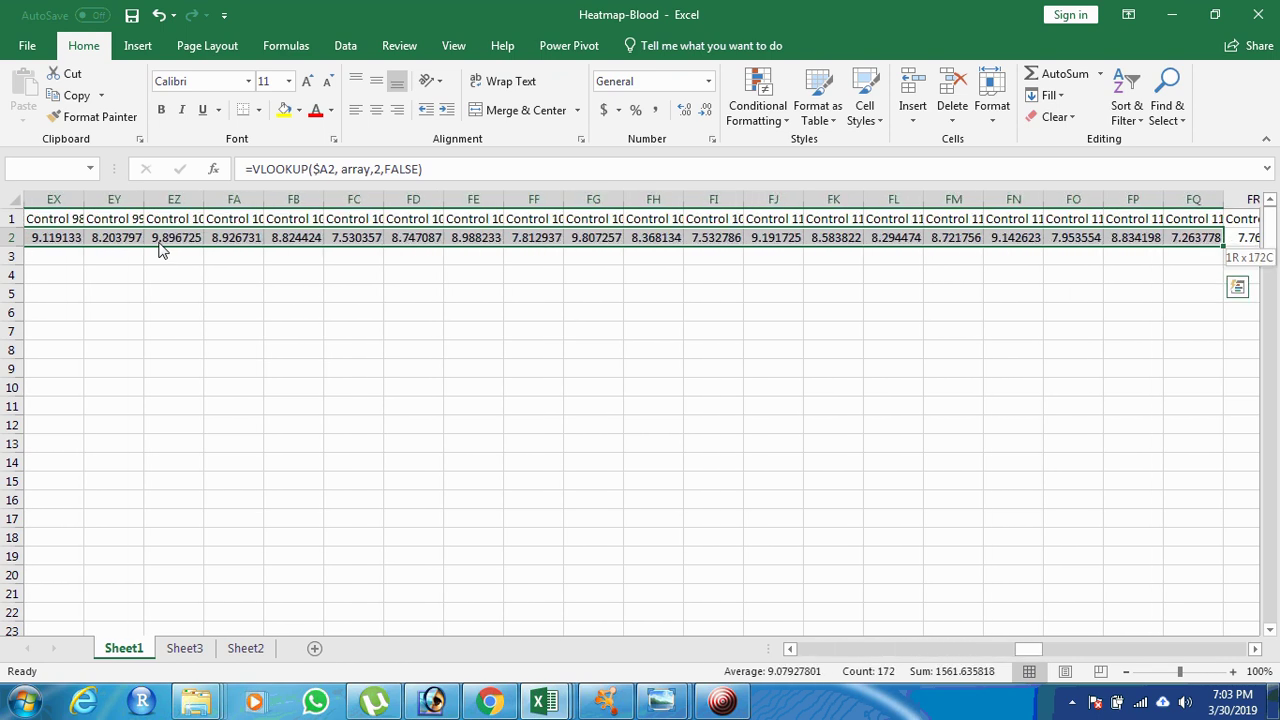
pyautogui.hotkey('shift', 'Right')
pyautogui.hotkey('shift', 'Right')
pyautogui.hotkey('shift', 'Right')
pyautogui.hotkey('shift', 'Right')
pyautogui.hotkey('shift', 'Right')
pyautogui.hotkey('shift', 'Right')
pyautogui.hotkey('shift', 'Right')
pyautogui.hotkey('shift', 'Right')
pyautogui.hotkey('shift', 'Right')
pyautogui.hotkey('shift', 'Right')
pyautogui.hotkey('shift', 'Right')
pyautogui.hotkey('shift', 'Right')
pyautogui.hotkey('shift', 'Right')
pyautogui.hotkey('shift', 'Right')
pyautogui.hotkey('shift', 'Right')
pyautogui.hotkey('shift', 'Right')
pyautogui.hotkey('shift', 'Right')
pyautogui.hotkey('shift', 'Right')
pyautogui.hotkey('shift', 'Right')
pyautogui.hotkey('shift', 'Right')
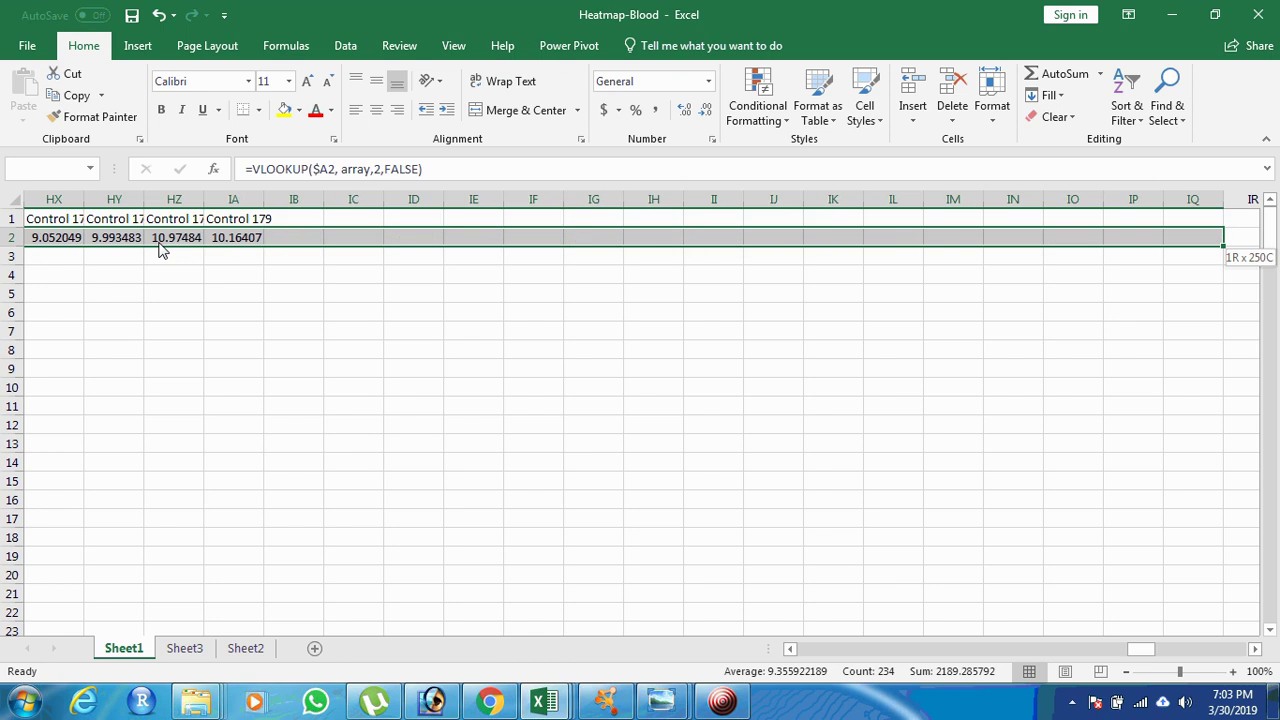
pyautogui.hotkey('shift', 'Left')
pyautogui.hotkey('shift', 'Left')
pyautogui.hotkey('shift', 'Left')
pyautogui.hotkey('shift', 'Left')
pyautogui.hotkey('shift', 'Left')
pyautogui.hotkey('shift', 'Left')
pyautogui.hotkey('shift', 'Left')
pyautogui.hotkey('shift', 'Left')
pyautogui.hotkey('shift', 'Left')
pyautogui.hotkey('shift', 'Left')
pyautogui.hotkey('shift', 'Left')
pyautogui.hotkey('shift', 'Left')
pyautogui.hotkey('shift', 'Left')
pyautogui.hotkey('shift', 'Left')
pyautogui.hotkey('shift', 'Left')
pyautogui.hotkey('shift', 'Left')
pyautogui.hotkey('shift', 'Left')
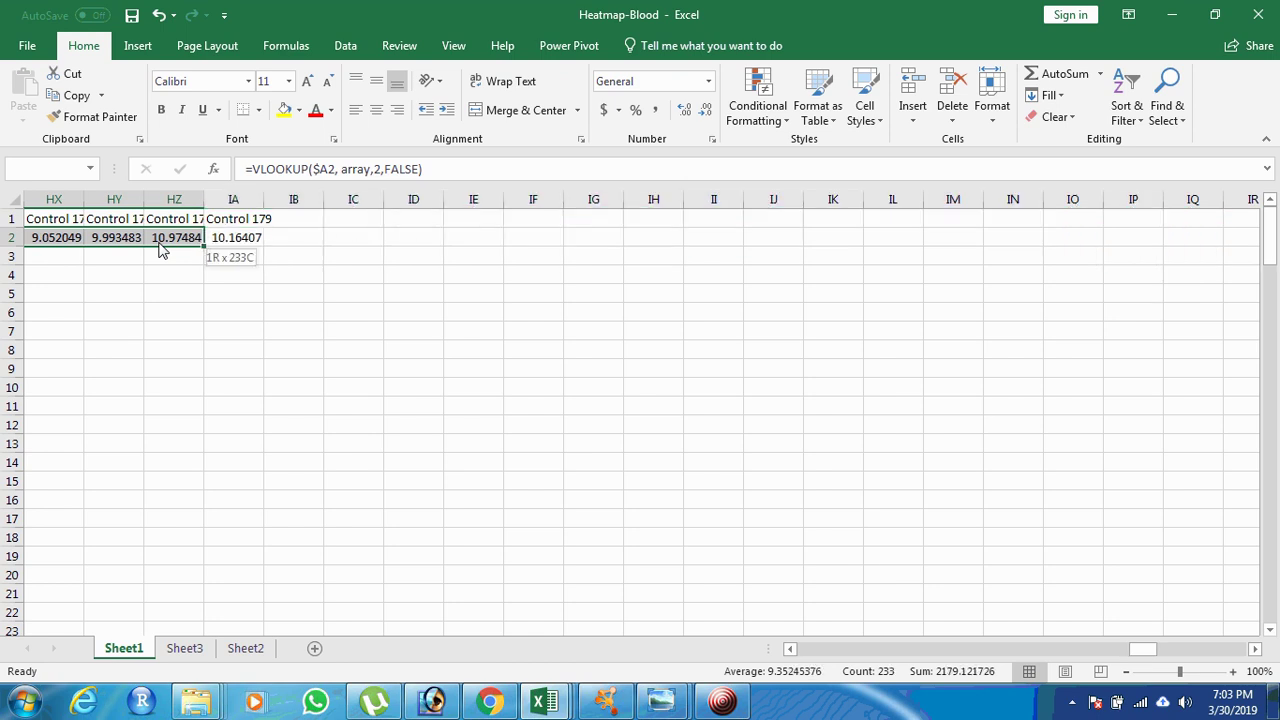
pyautogui.hotkey('shift', 'Right')
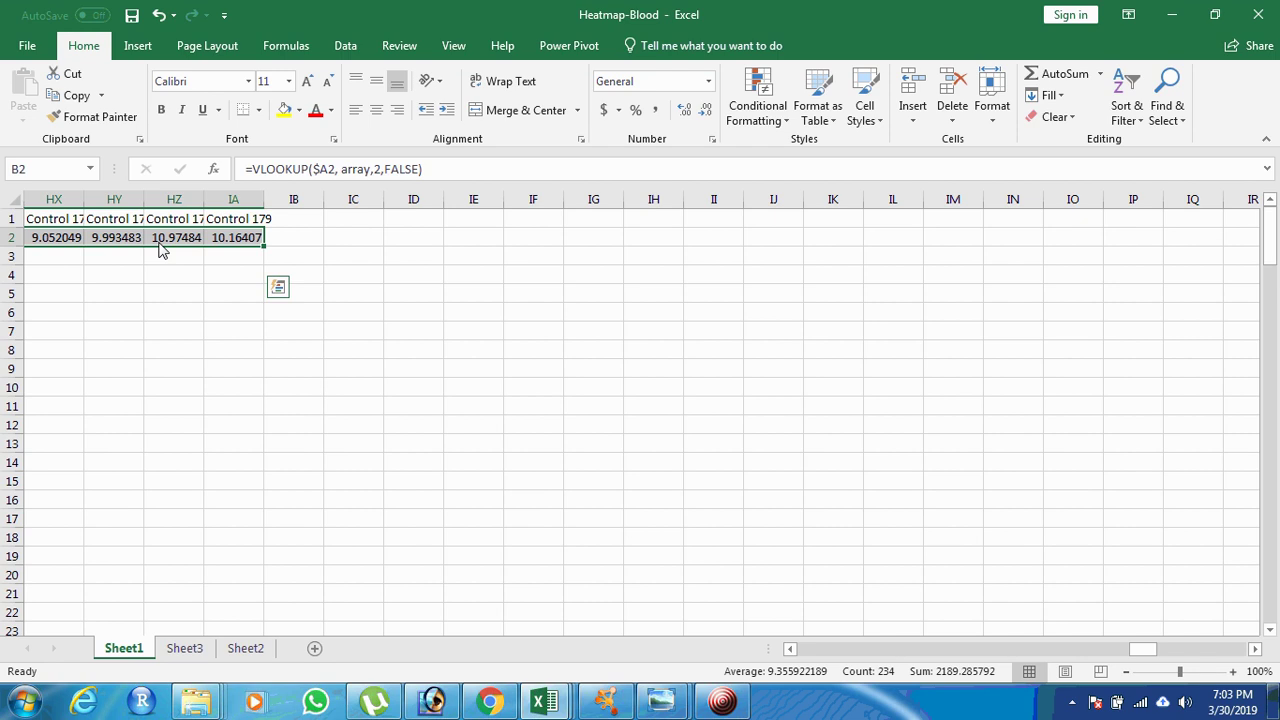
pyautogui.hotkey('ctrl', 'shift', 'Down')
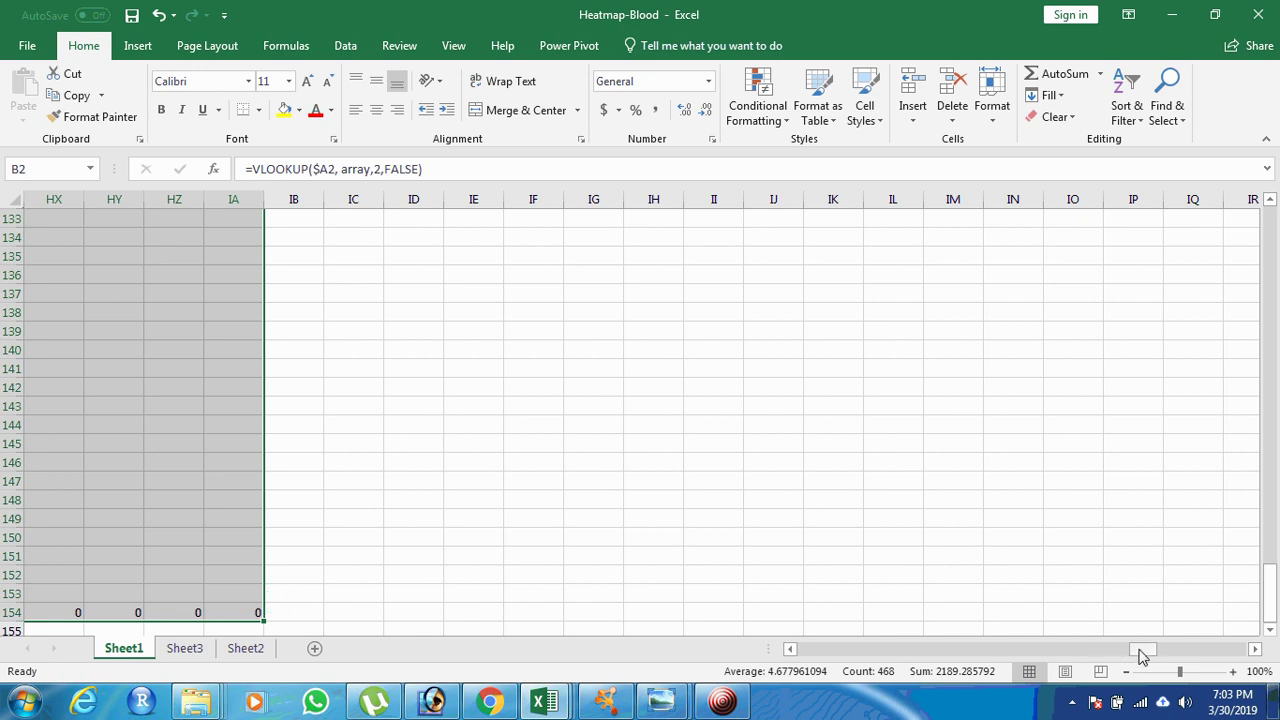
pyautogui.moveTo(1143, 655); pyautogui.dragTo(683, 665)
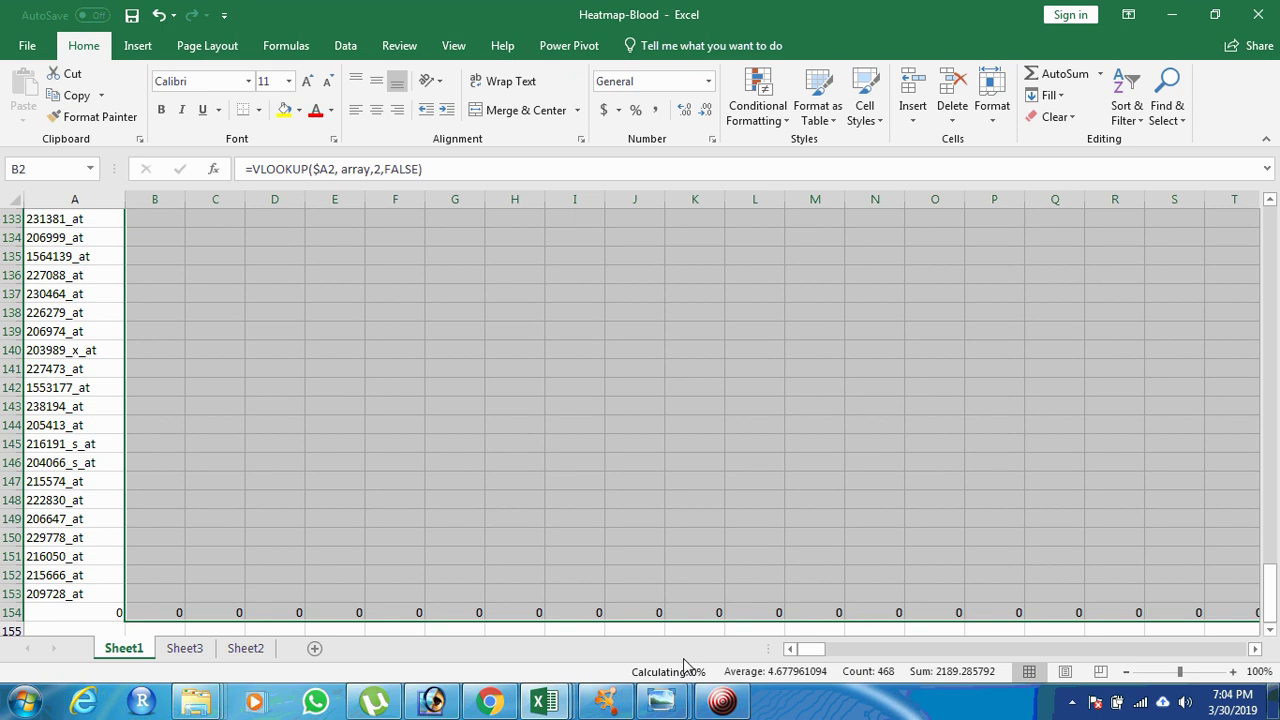
pyautogui.click(722, 700)
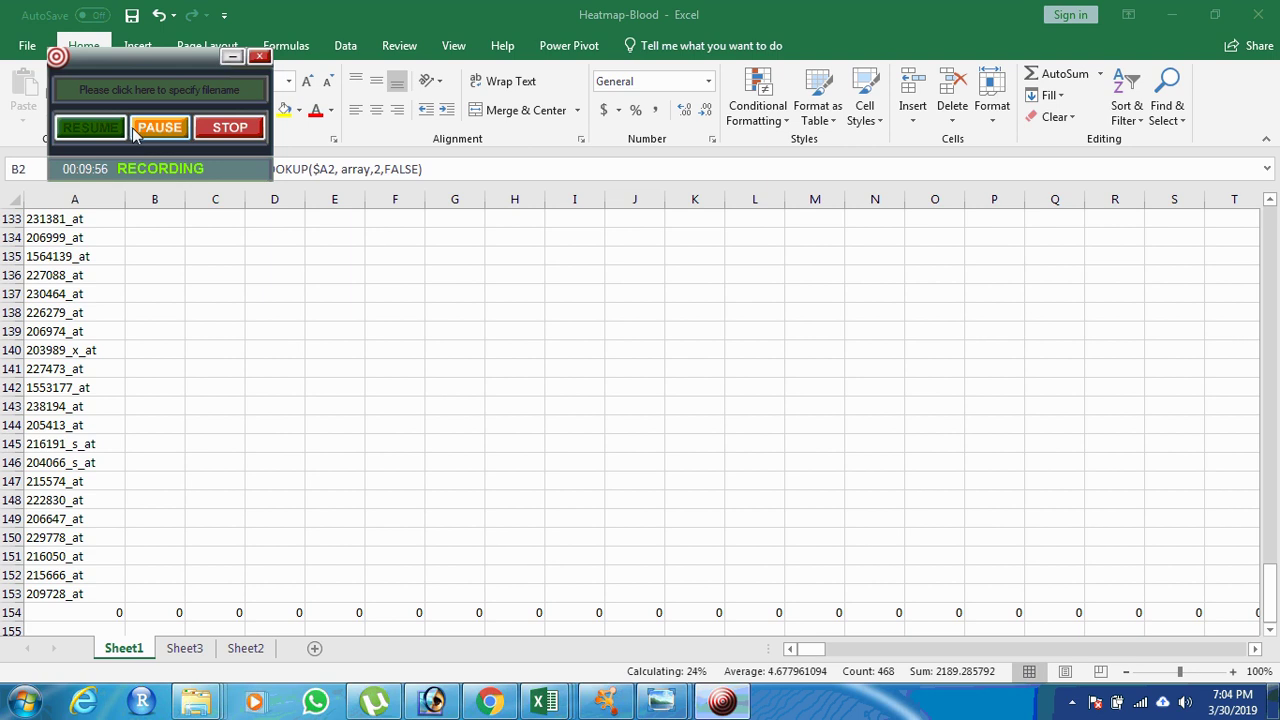
pyautogui.click(141, 135)
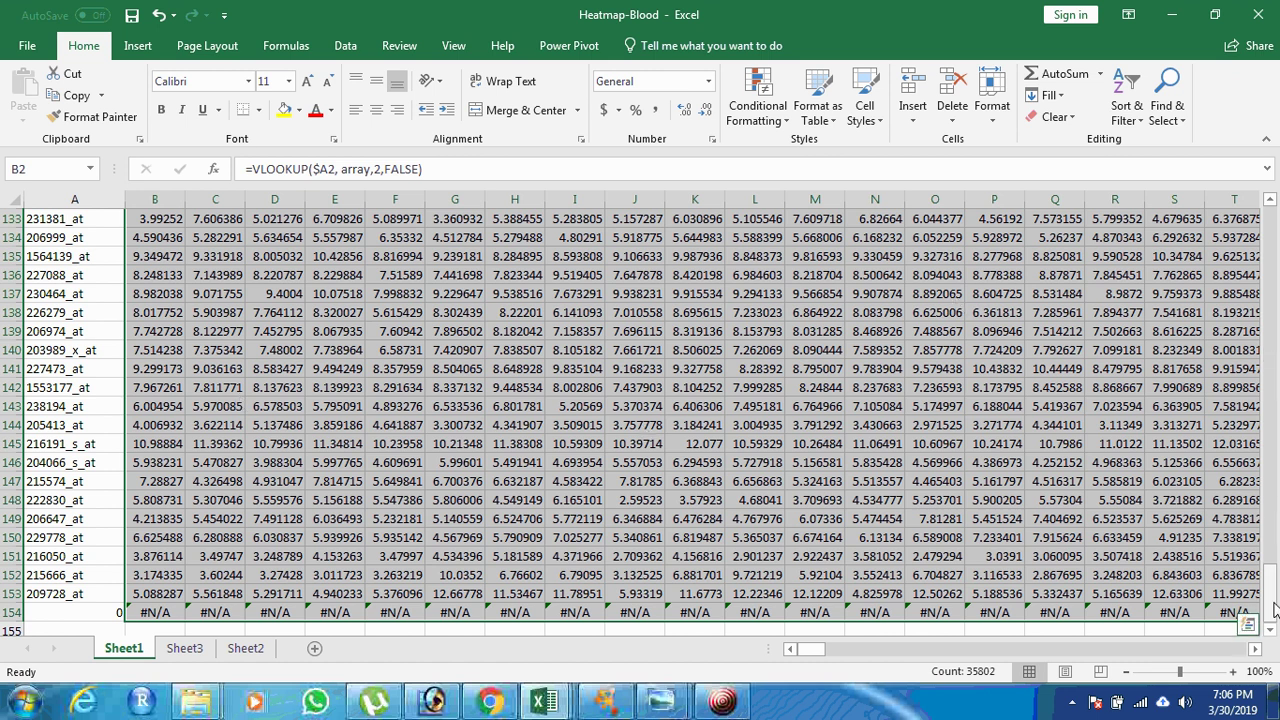
# Step: Copy the whole Sheet1 table, A1 to IA154, and paste it as values only at A1 of a new blank workbook
pyautogui.moveTo(1270, 600); pyautogui.dragTo(1272, 239)
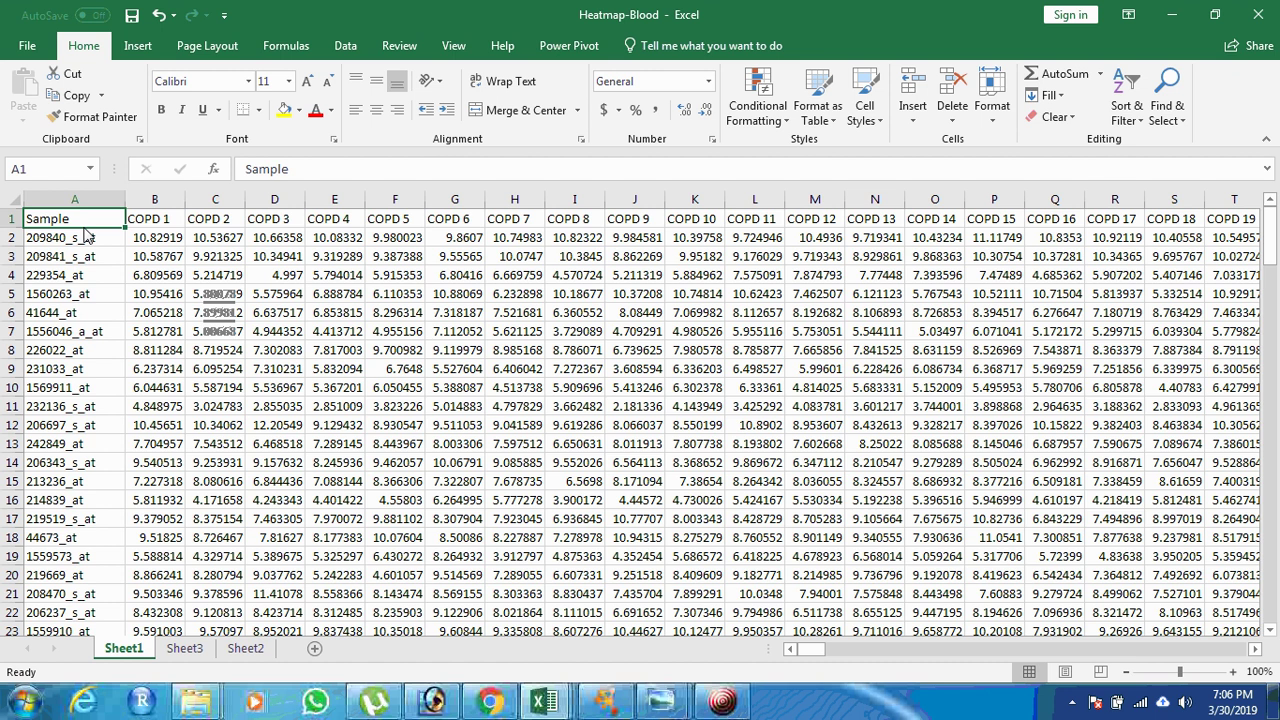
pyautogui.hotkey('ctrl', 'shift', 'End')
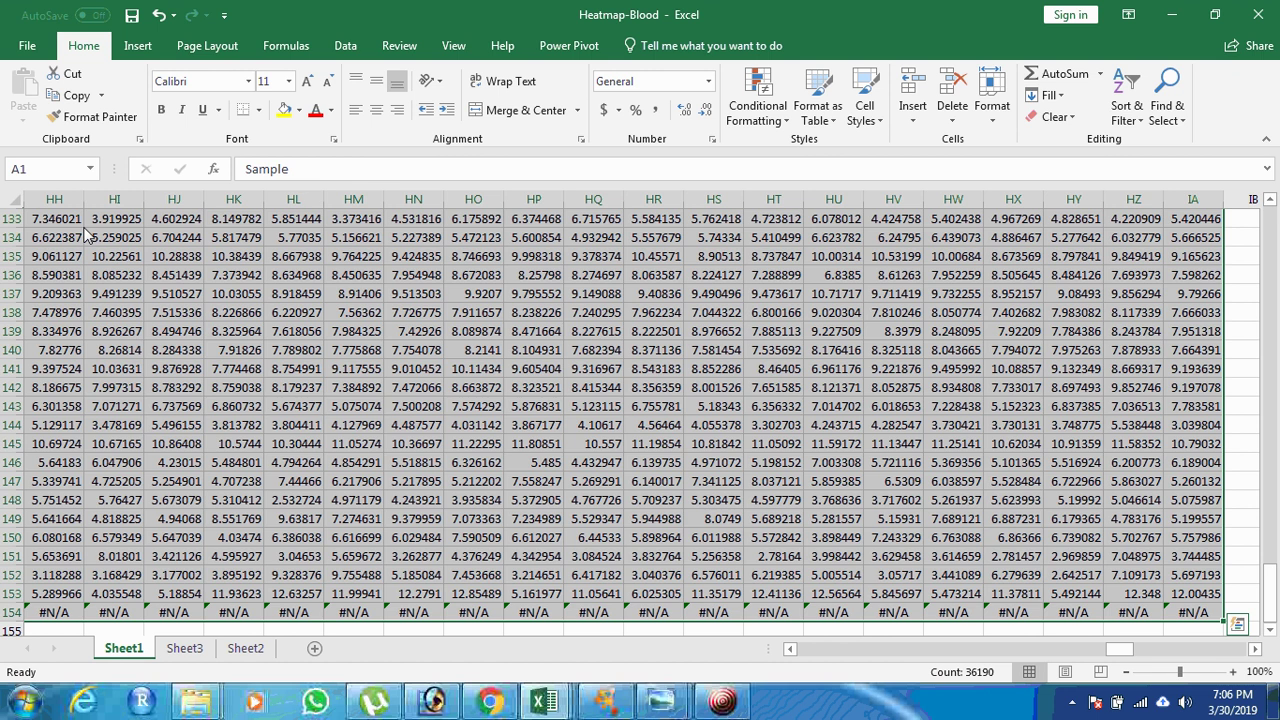
pyautogui.hotkey('ctrl', 'c')
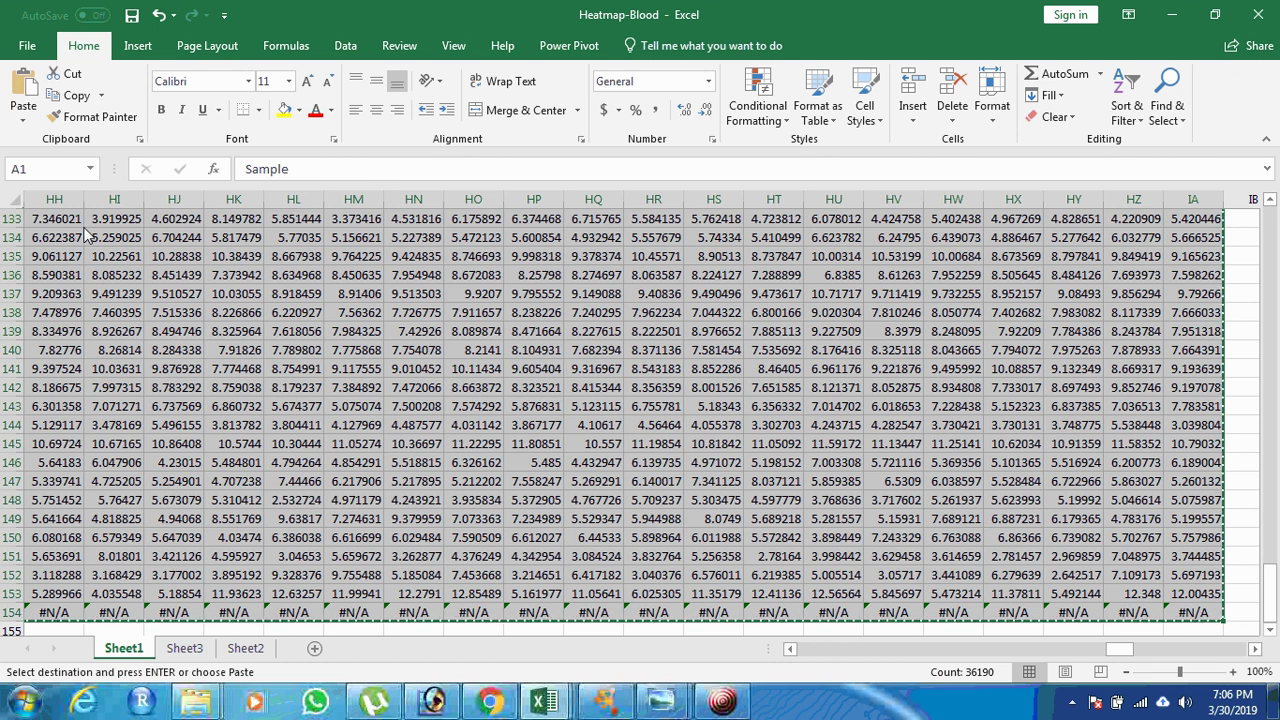
pyautogui.hotkey('ctrl', 'n')
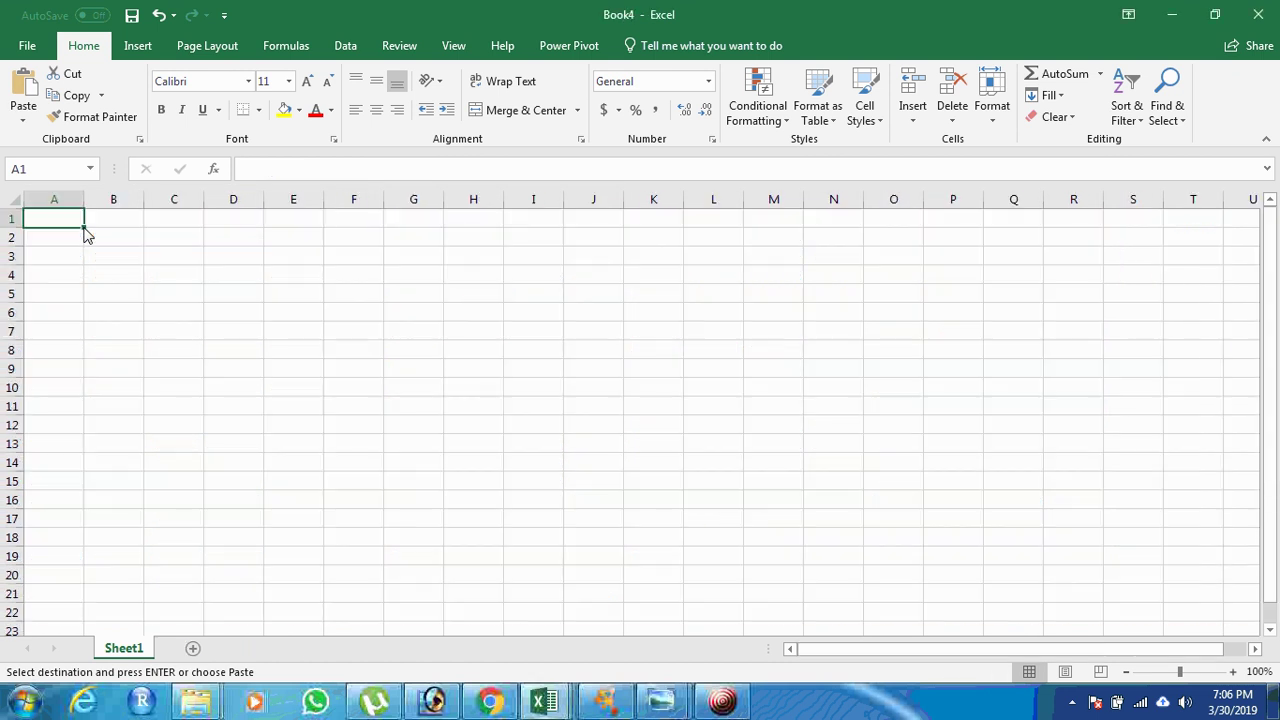
pyautogui.rightClick(73, 228)
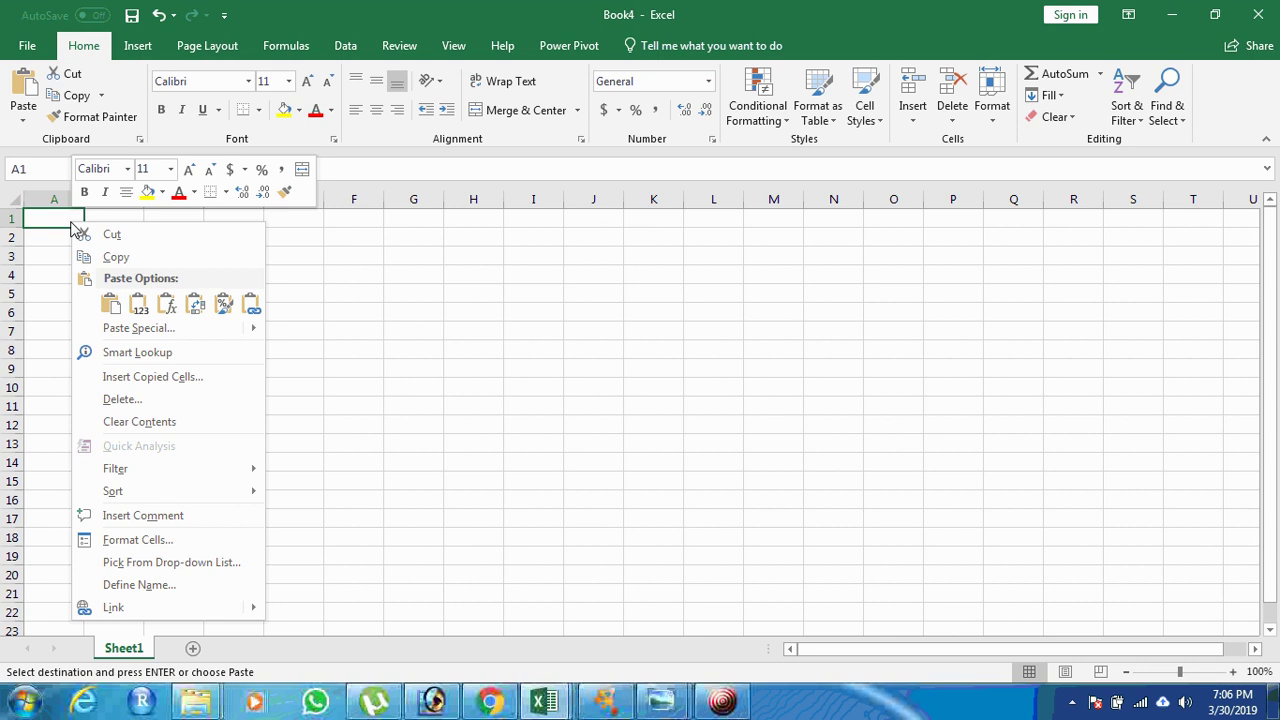
pyautogui.click(138, 304)
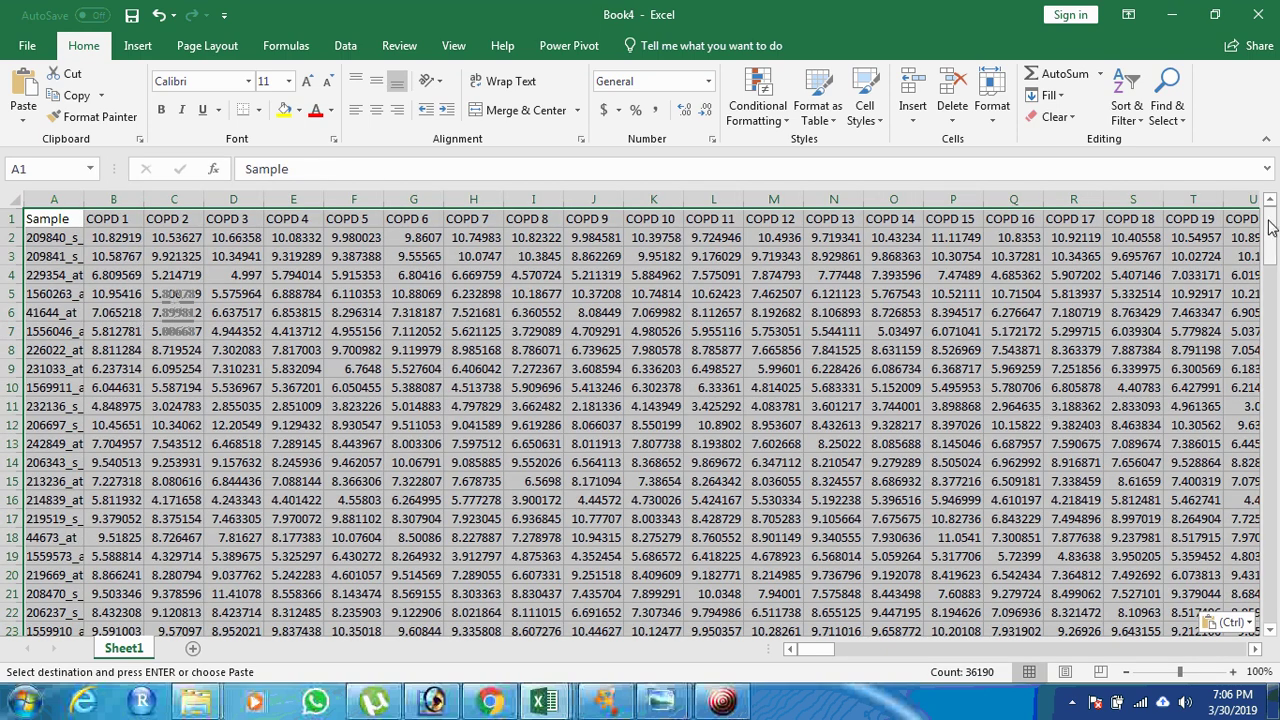
# Step: Delete row 154, the extra row below the last probe ID, from the new workbook's Sheet1
pyautogui.scroll(-1, 1266, 308)
pyautogui.scroll(-20, 1266, 308)
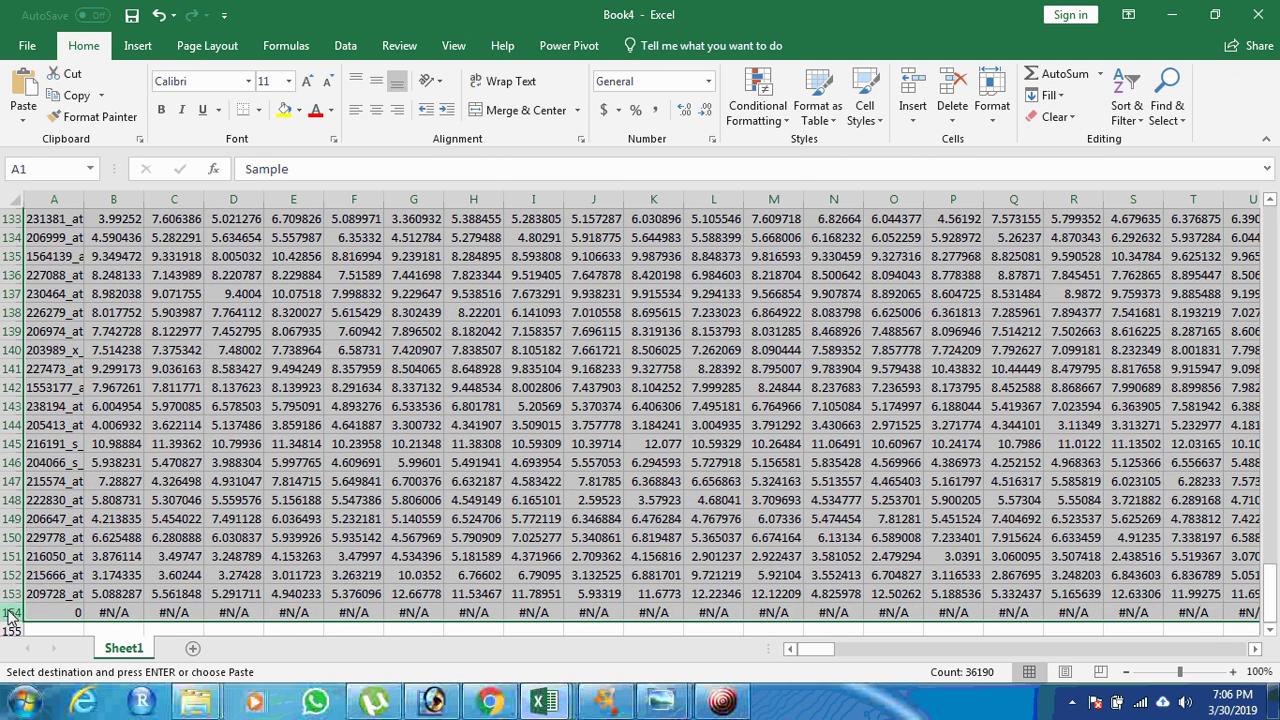
pyautogui.rightClick(8, 617)
pyautogui.click(60, 484)
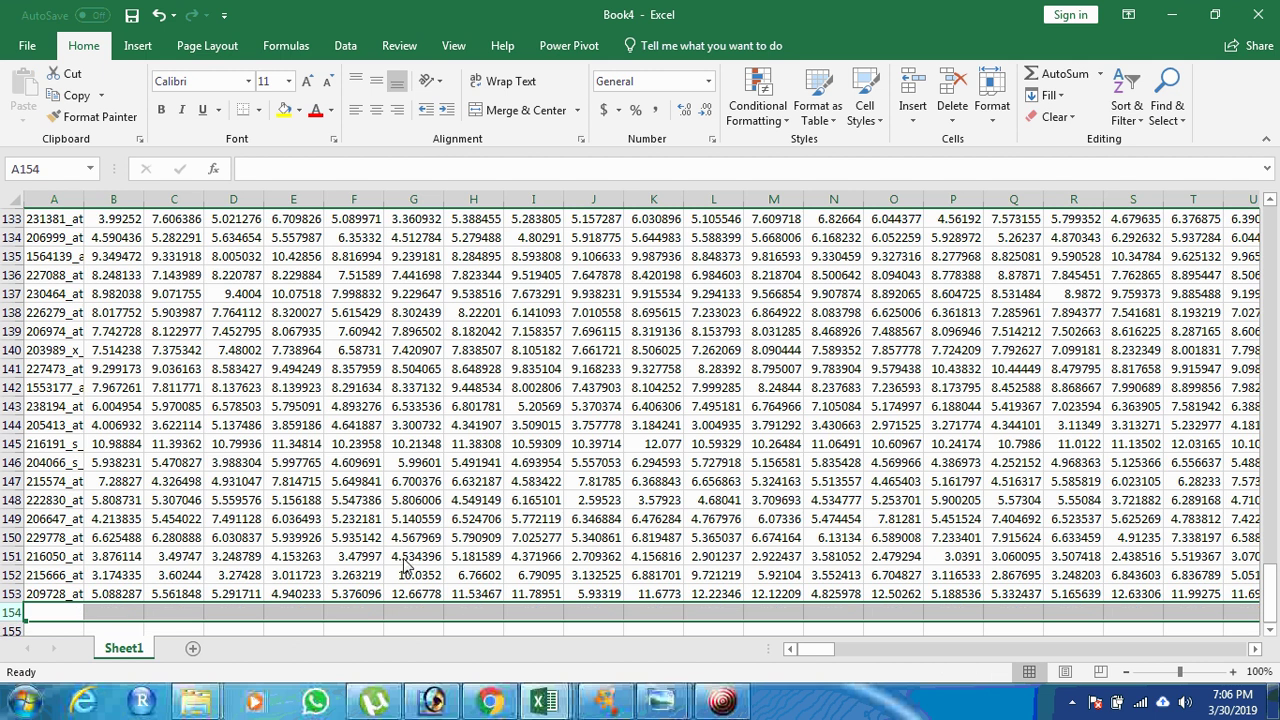
# Step: Copy the Label row, row 2 on Sheet3 of Heatmap-Blood, and insert it above the first probe row in the new workbook
pyautogui.moveTo(545, 702)
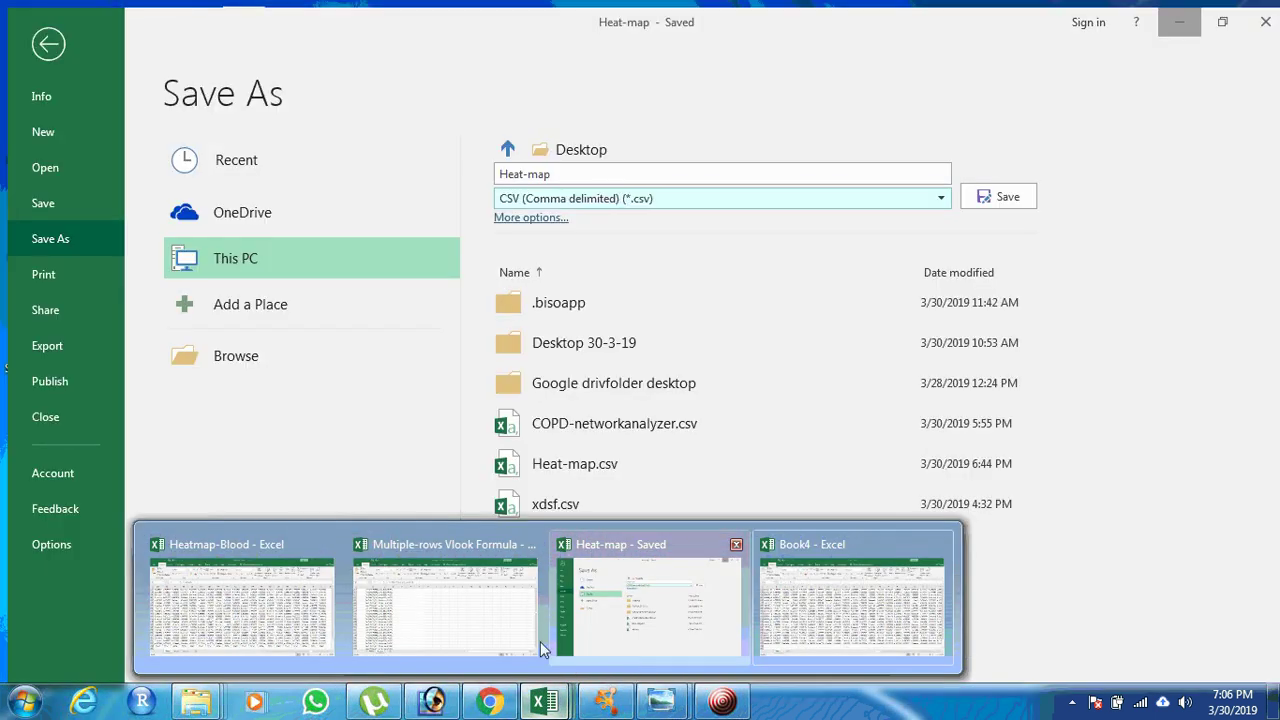
pyautogui.moveTo(340, 583)
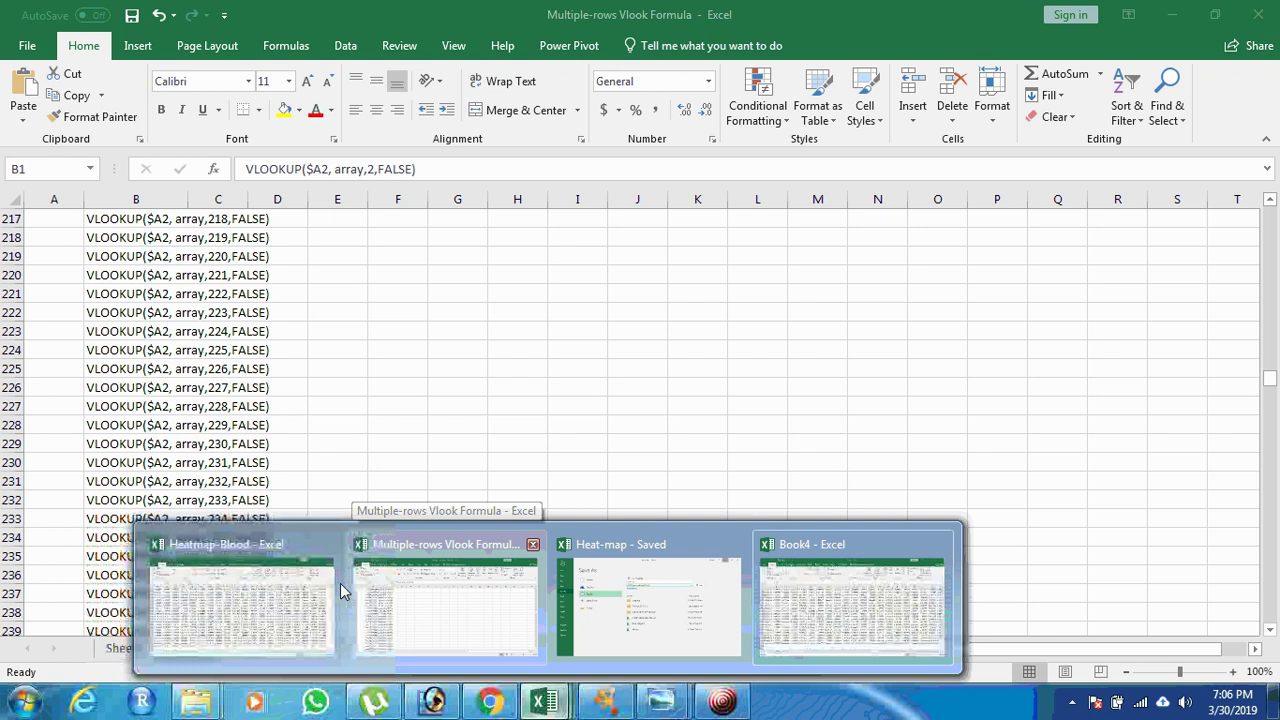
pyautogui.click(333, 591)
pyautogui.click(10, 243)
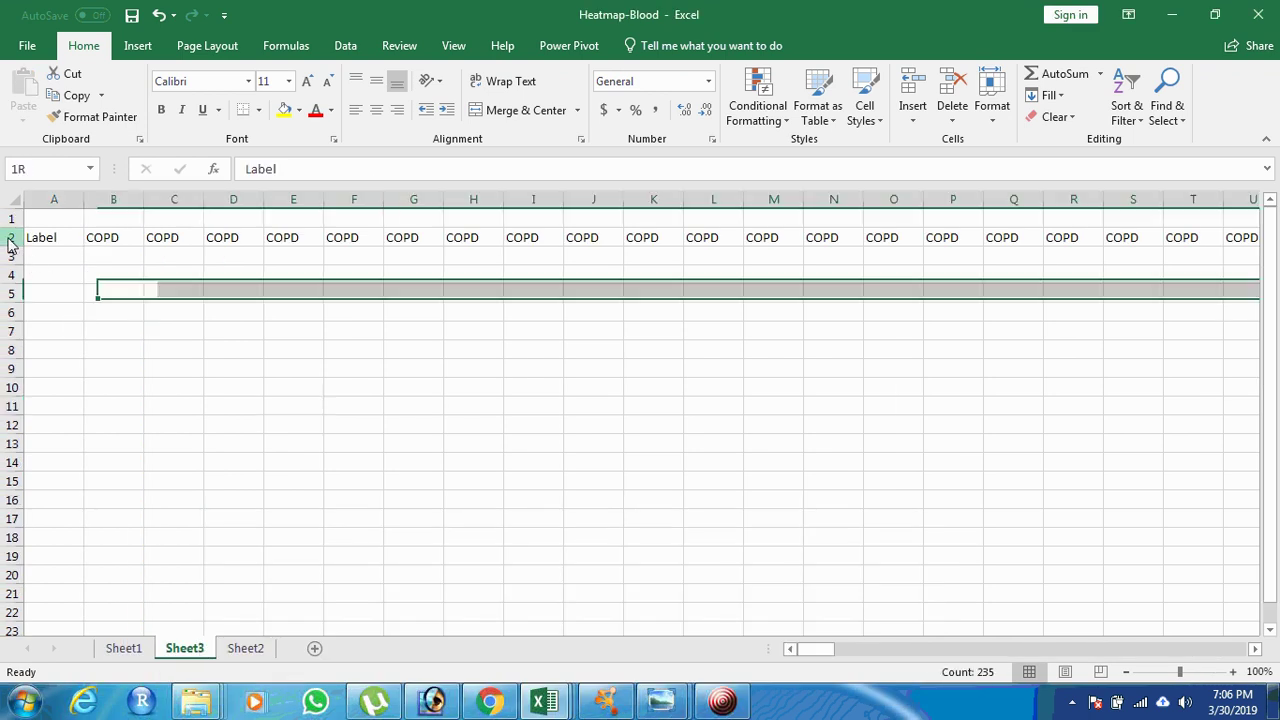
pyautogui.hotkey('ctrl', 'c')
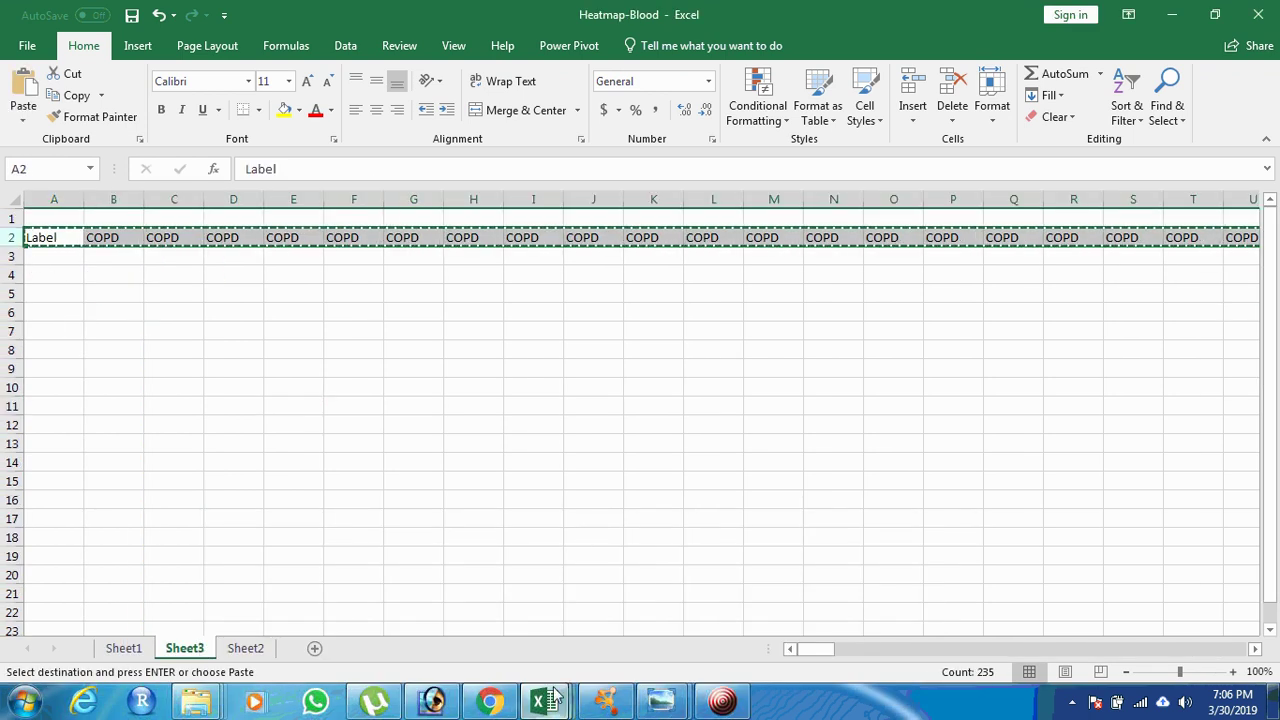
pyautogui.moveTo(555, 697)
pyautogui.click(777, 632)
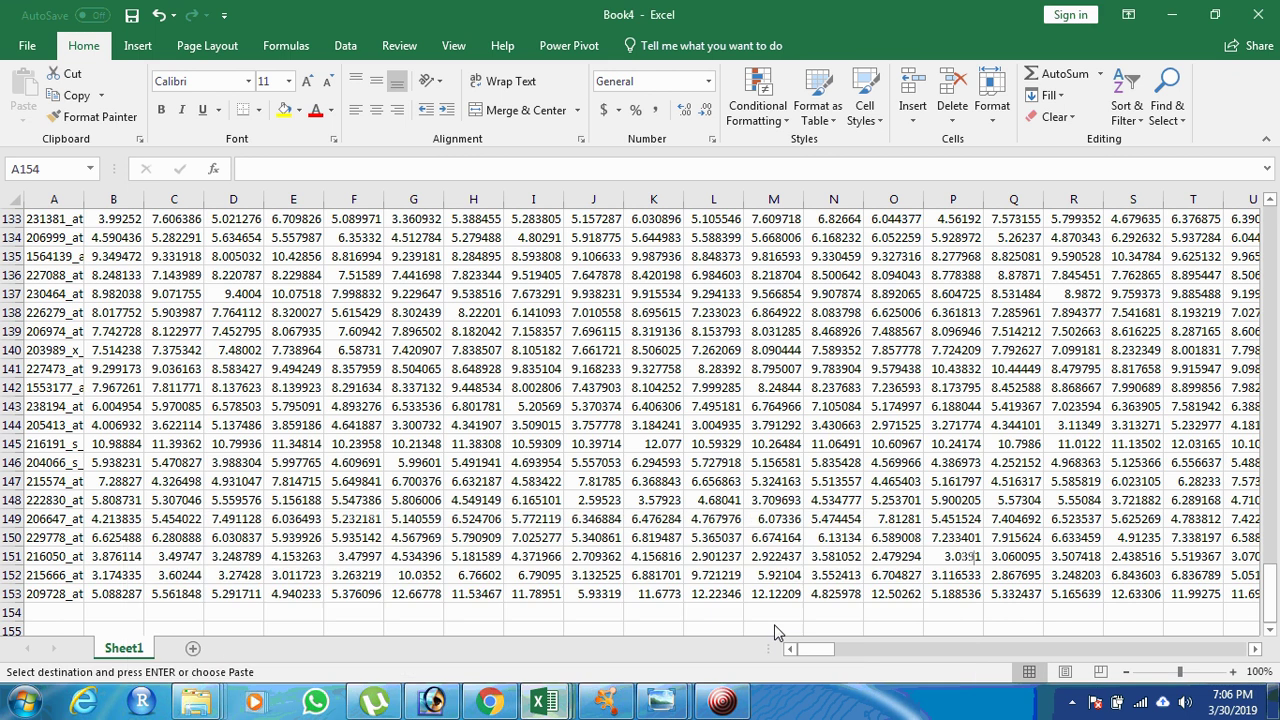
pyautogui.hotkey('shift', 'space')
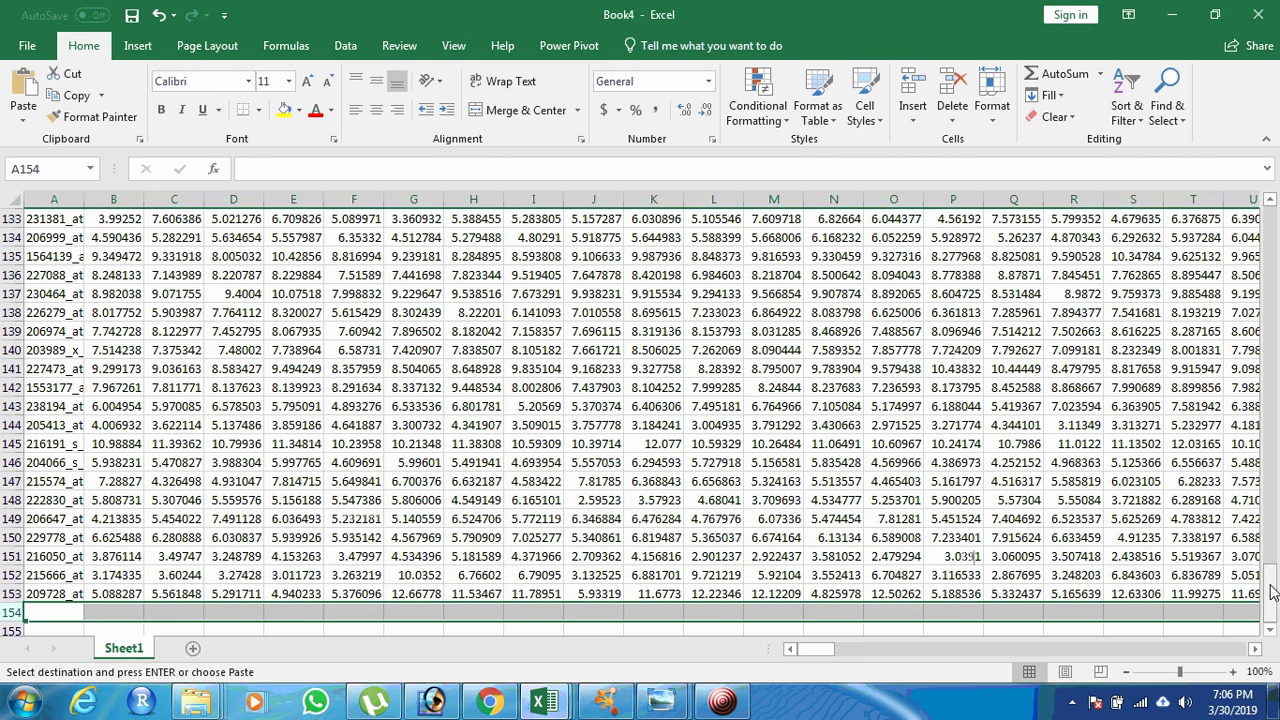
pyautogui.moveTo(1270, 592); pyautogui.dragTo(1270, 205)
pyautogui.rightClick(12, 237)
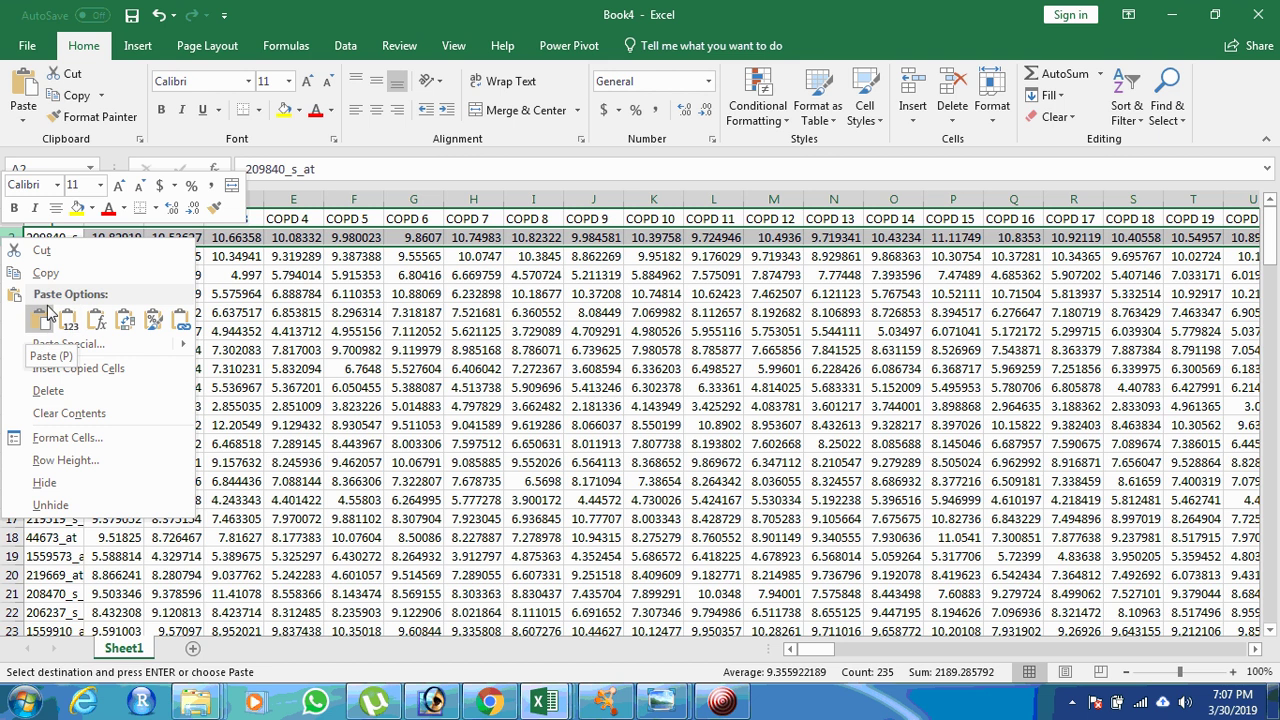
pyautogui.click(60, 368)
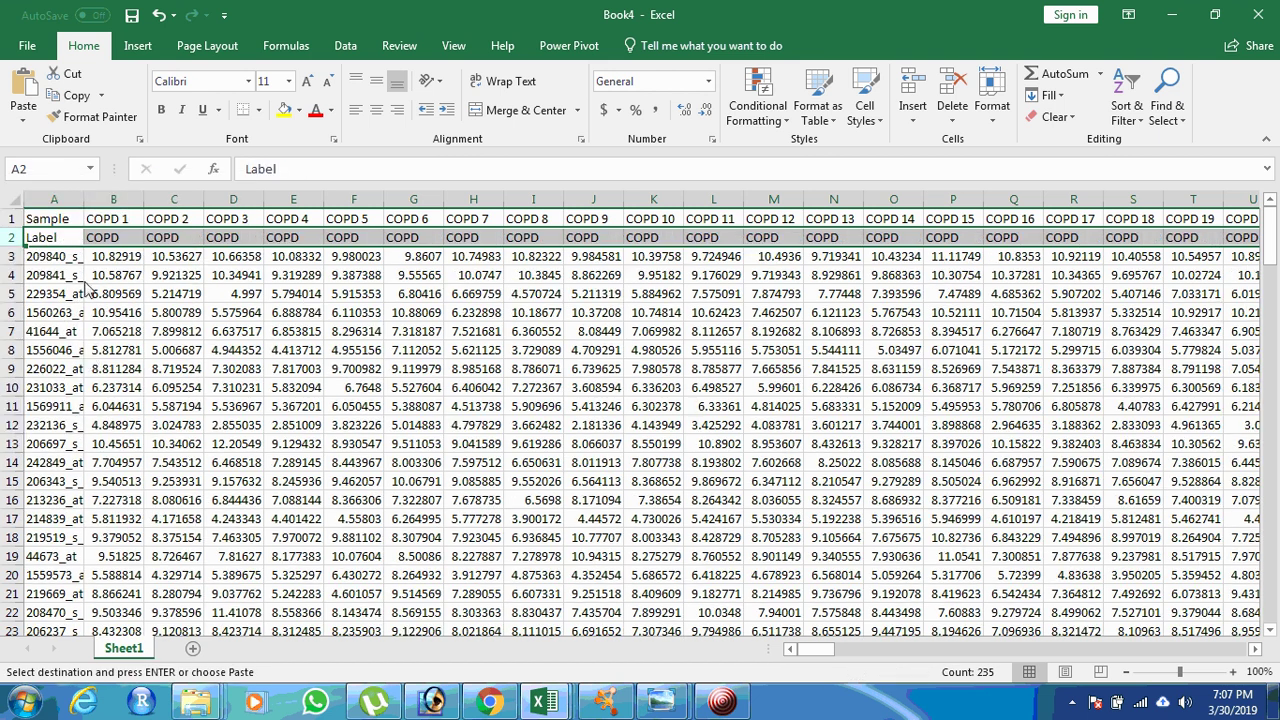
# Step: Review the Sample header row and the Label row beneath it in the first columns
pyautogui.click(62, 243)
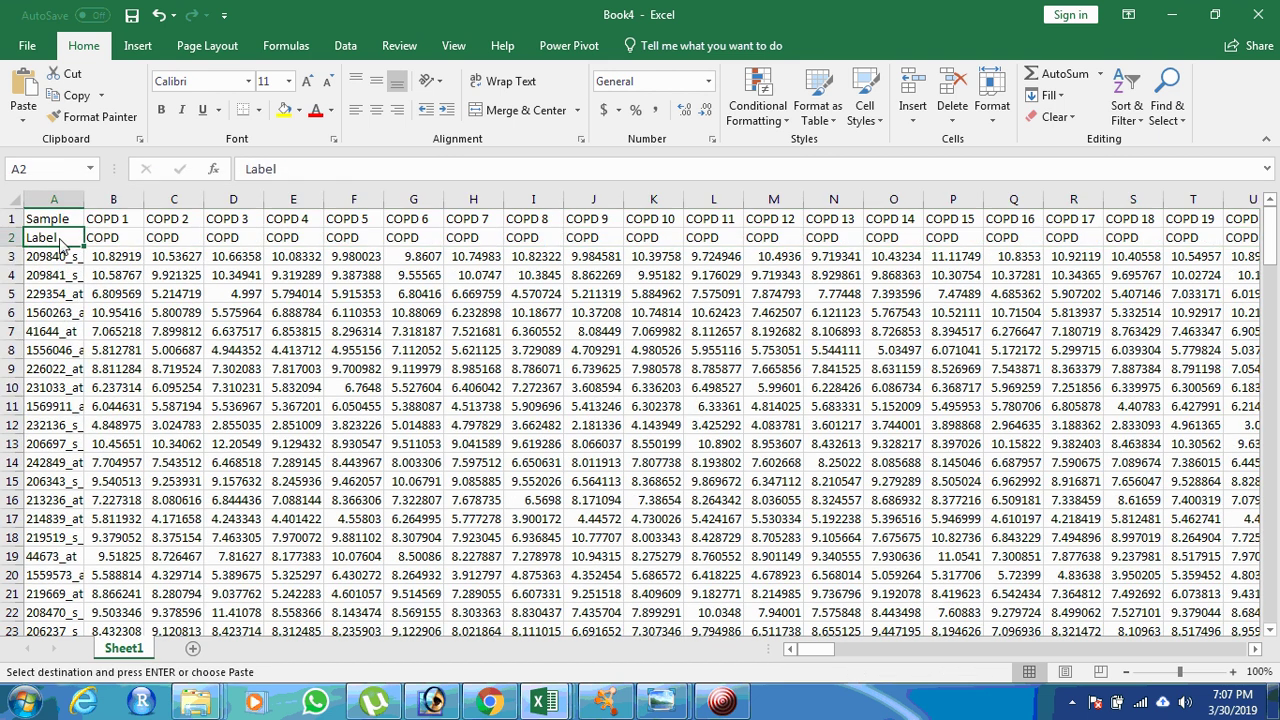
pyautogui.press('Up')
pyautogui.press('Down')
pyautogui.press('Up')
pyautogui.press('Down')
pyautogui.press('Up')
pyautogui.press('Right')
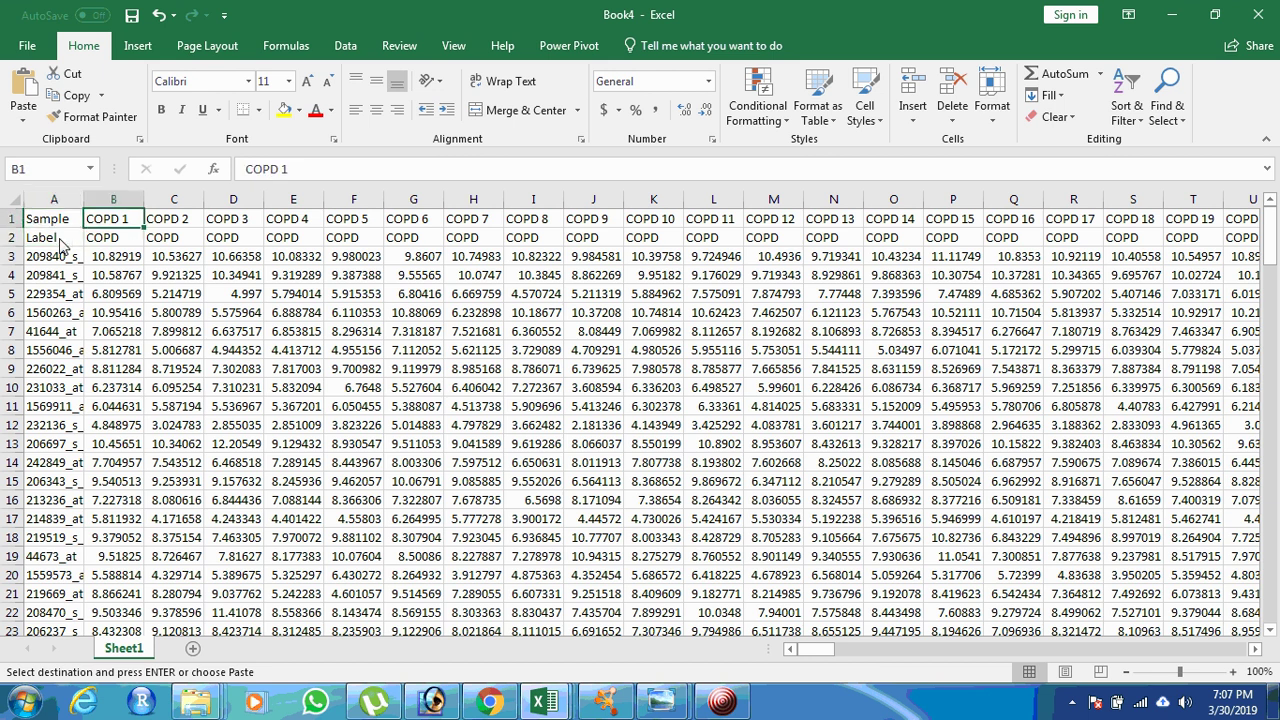
pyautogui.press('Left')
pyautogui.press('Down')
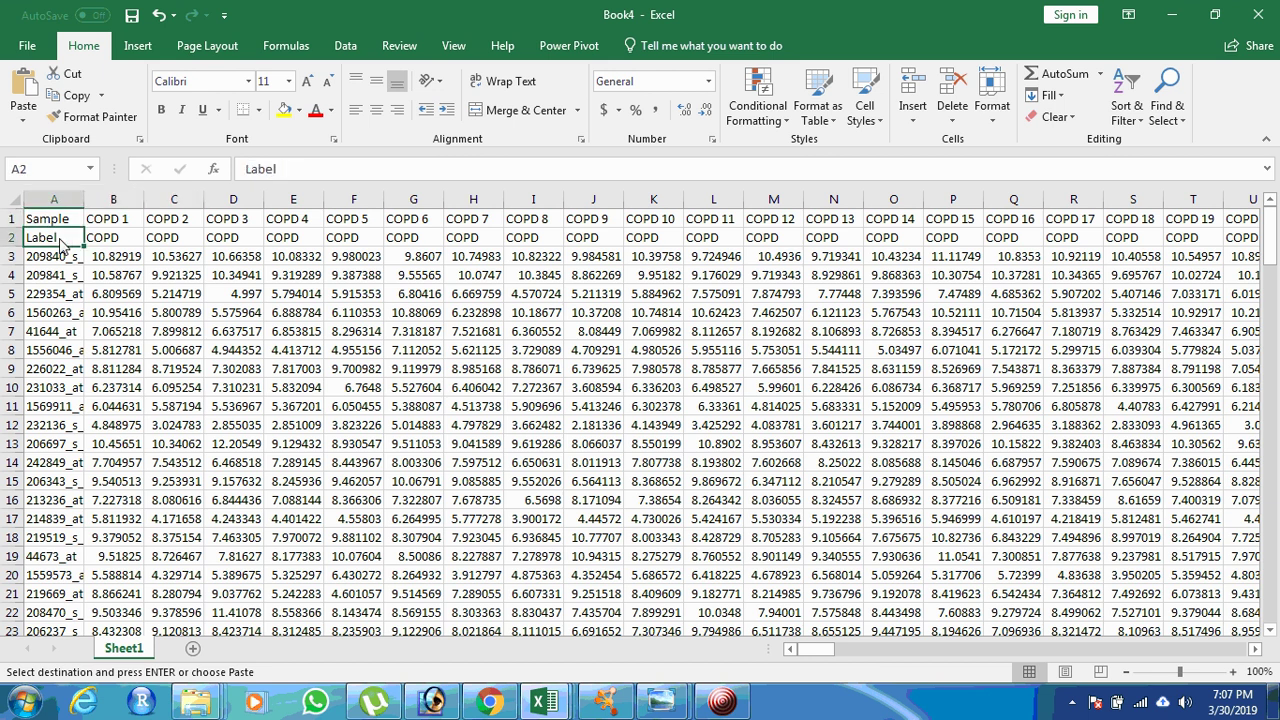
pyautogui.press('Down')
pyautogui.press('Up')
pyautogui.press('Right')
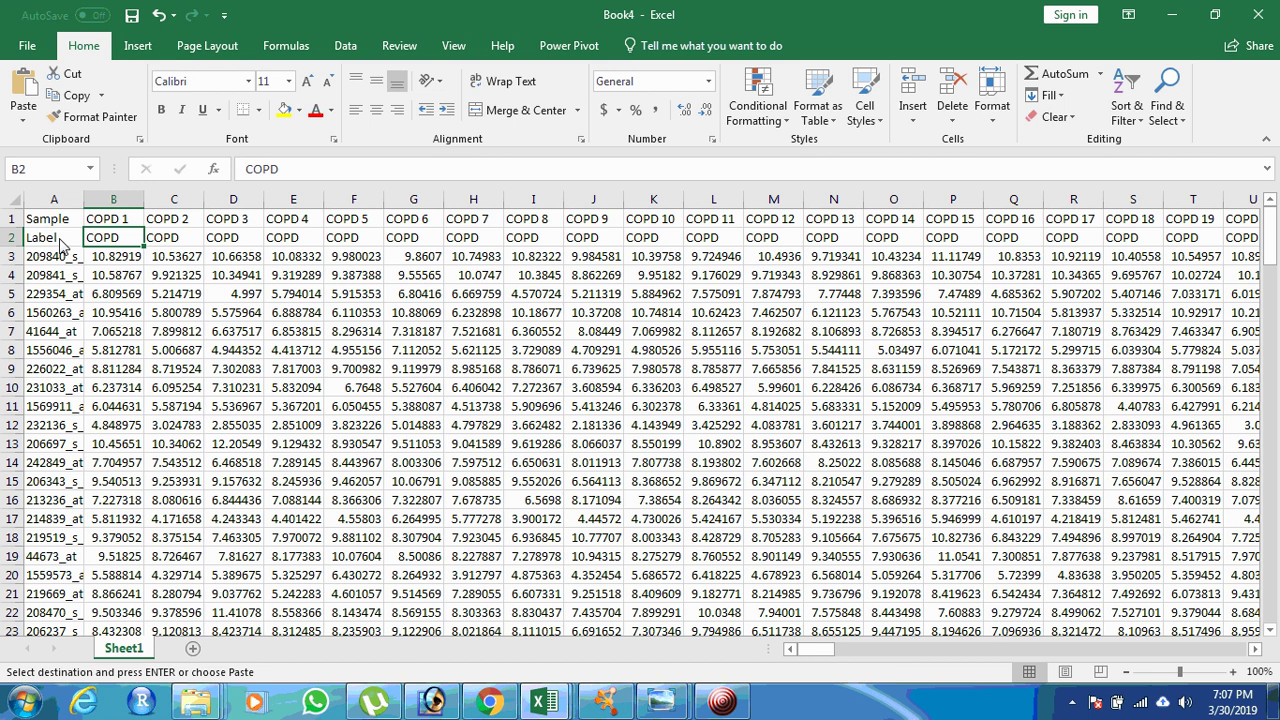
# Step: Check the COPD labels in row 2 against the sample headers by selecting B2 through BD2, and return to cell A2
pyautogui.hotkey('shift', 'Right')
pyautogui.hotkey('shift', 'Right')
pyautogui.hotkey('shift', 'Right')
pyautogui.hotkey('shift', 'Right')
pyautogui.hotkey('shift', 'Right')
pyautogui.hotkey('shift', 'Right')
pyautogui.hotkey('shift', 'Right')
pyautogui.hotkey('shift', 'Right')
pyautogui.hotkey('shift', 'Right')
pyautogui.hotkey('shift', 'Right')
pyautogui.hotkey('shift', 'Right')
pyautogui.hotkey('shift', 'Right')
pyautogui.hotkey('shift', 'Right')
pyautogui.hotkey('shift', 'Right')
pyautogui.hotkey('shift', 'Right')
pyautogui.hotkey('shift', 'Right')
pyautogui.hotkey('shift', 'Right')
pyautogui.hotkey('shift', 'Right')
pyautogui.hotkey('shift', 'Right')
pyautogui.hotkey('shift', 'Right')
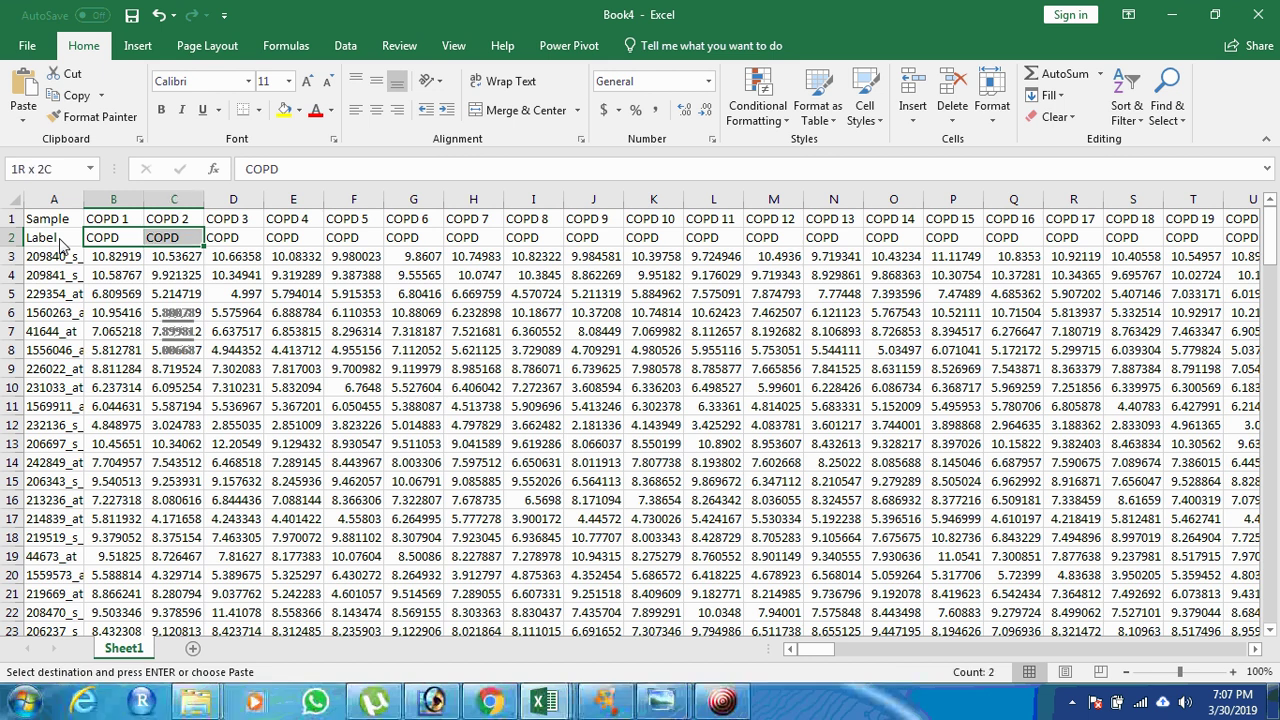
pyautogui.hotkey('shift', 'Right')
pyautogui.hotkey('shift', 'Right')
pyautogui.hotkey('shift', 'Right')
pyautogui.hotkey('shift', 'Right')
pyautogui.hotkey('shift', 'Right')
pyautogui.hotkey('shift', 'Right')
pyautogui.hotkey('shift', 'Right')
pyautogui.hotkey('shift', 'Right')
pyautogui.hotkey('shift', 'Right')
pyautogui.hotkey('shift', 'Right')
pyautogui.hotkey('shift', 'Right')
pyautogui.hotkey('shift', 'Right')
pyautogui.hotkey('shift', 'Right')
pyautogui.hotkey('shift', 'Right')
pyautogui.hotkey('shift', 'Right')
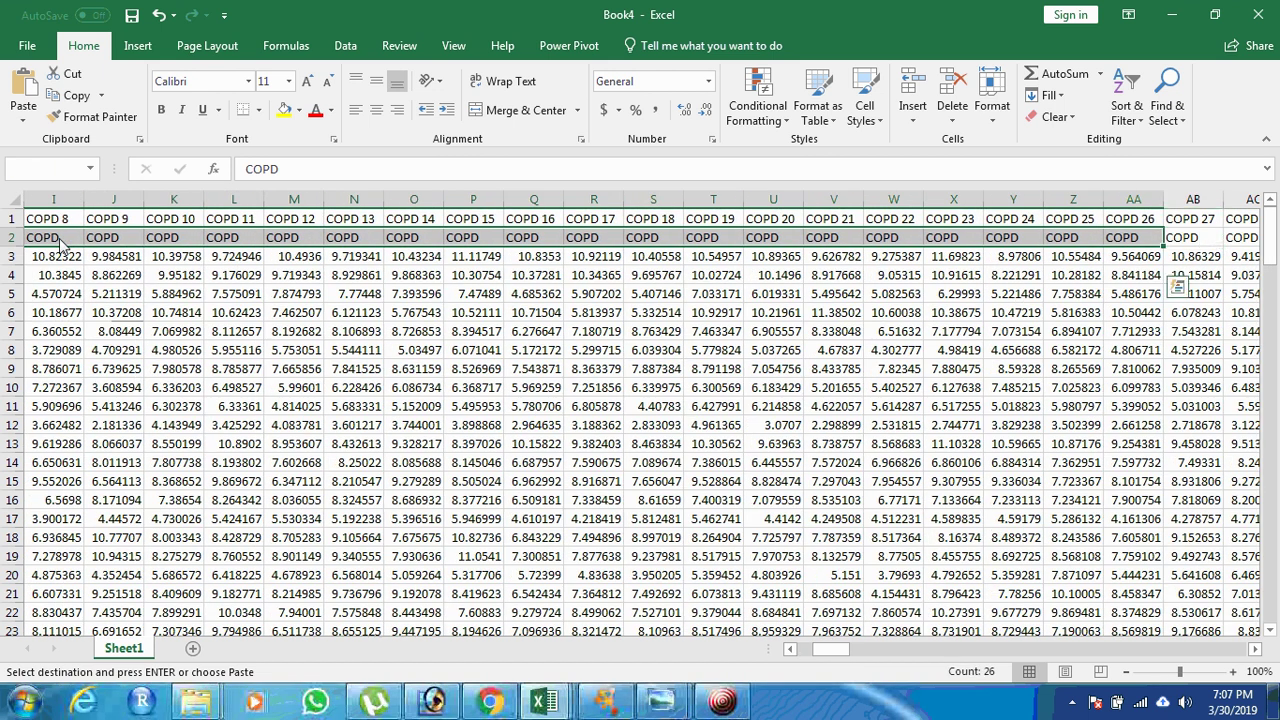
pyautogui.hotkey('shift', 'Right')
pyautogui.hotkey('shift', 'Right')
pyautogui.hotkey('shift', 'Right')
pyautogui.hotkey('shift', 'Right')
pyautogui.hotkey('shift', 'Right')
pyautogui.hotkey('shift', 'Right')
pyautogui.hotkey('shift', 'Right')
pyautogui.hotkey('shift', 'Right')
pyautogui.hotkey('shift', 'Right')
pyautogui.hotkey('shift', 'Right')
pyautogui.hotkey('shift', 'Right')
pyautogui.hotkey('shift', 'Right')
pyautogui.hotkey('shift', 'Right')
pyautogui.hotkey('shift', 'Right')
pyautogui.hotkey('shift', 'Right')
pyautogui.hotkey('shift', 'Right')
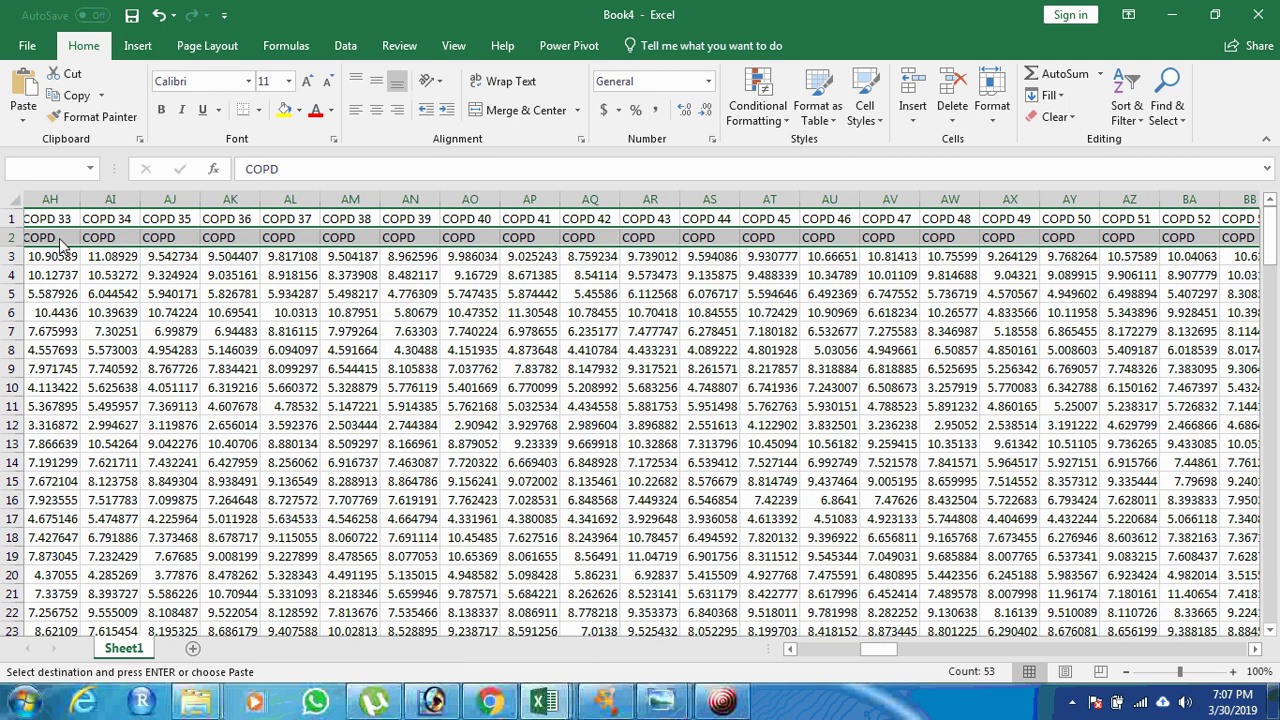
pyautogui.hotkey('shift', 'Right')
pyautogui.hotkey('shift', 'Right')
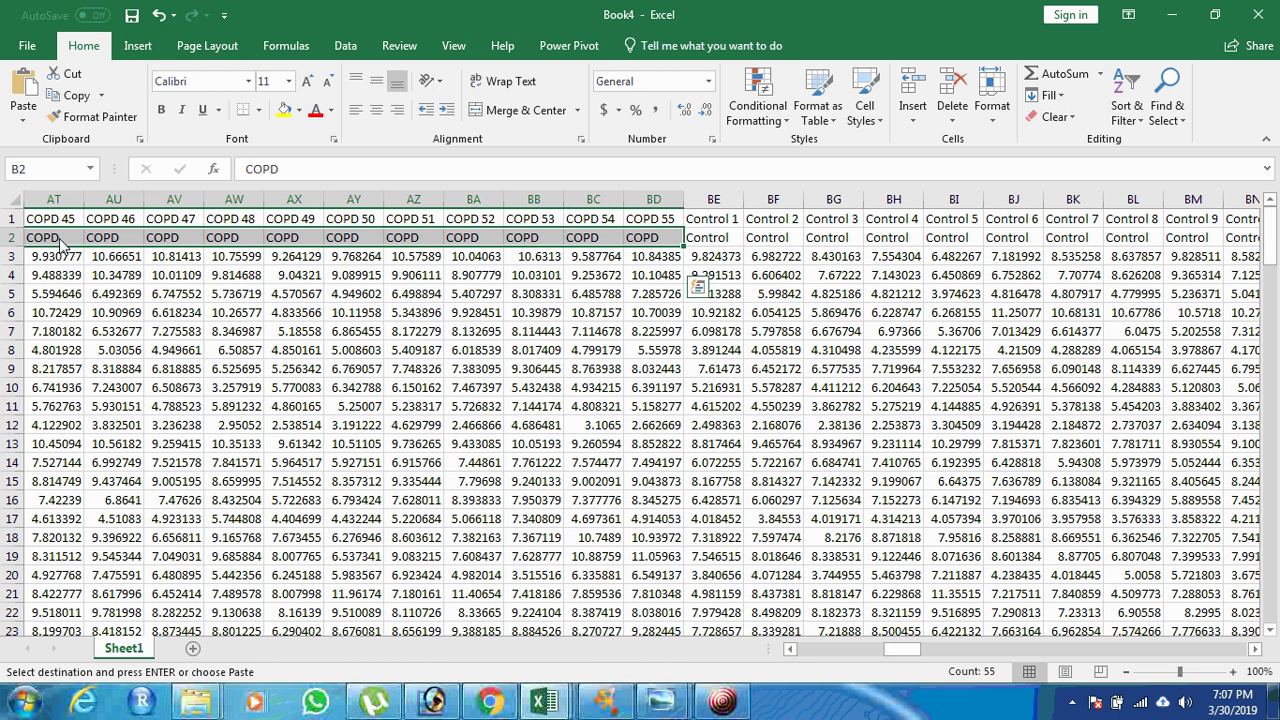
pyautogui.press('Right')
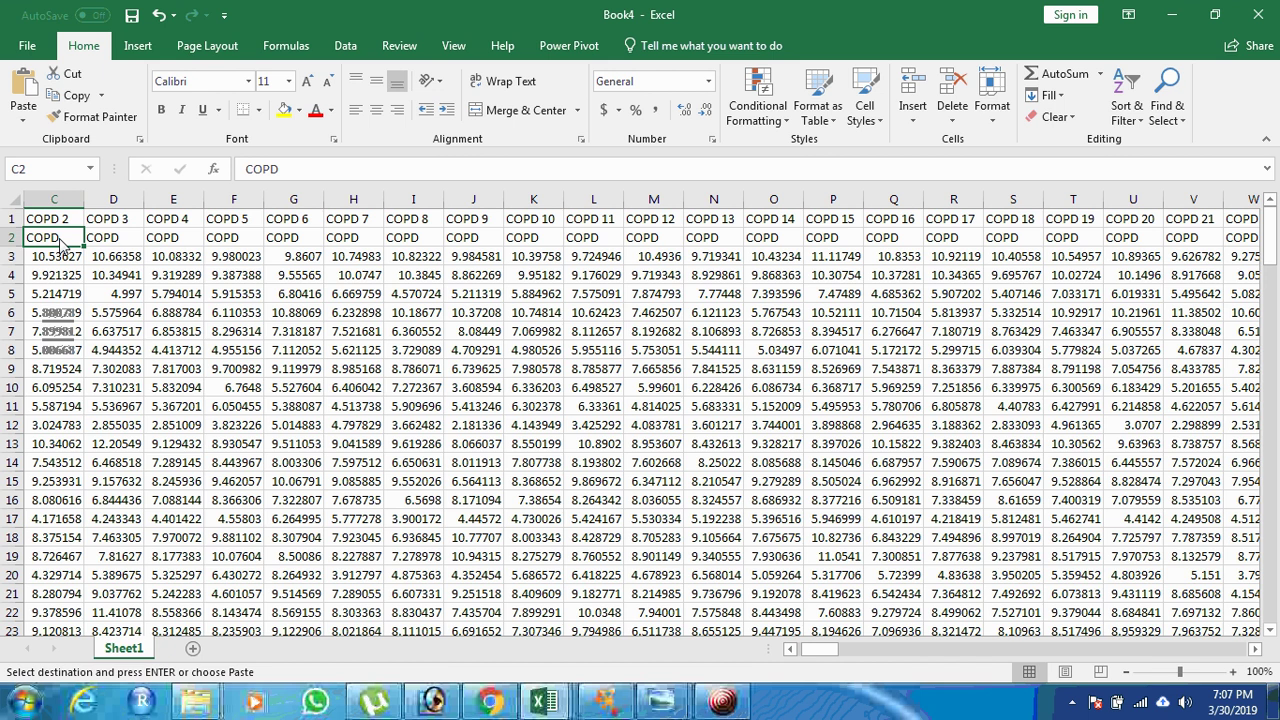
pyautogui.press('Left')
pyautogui.press('Left')
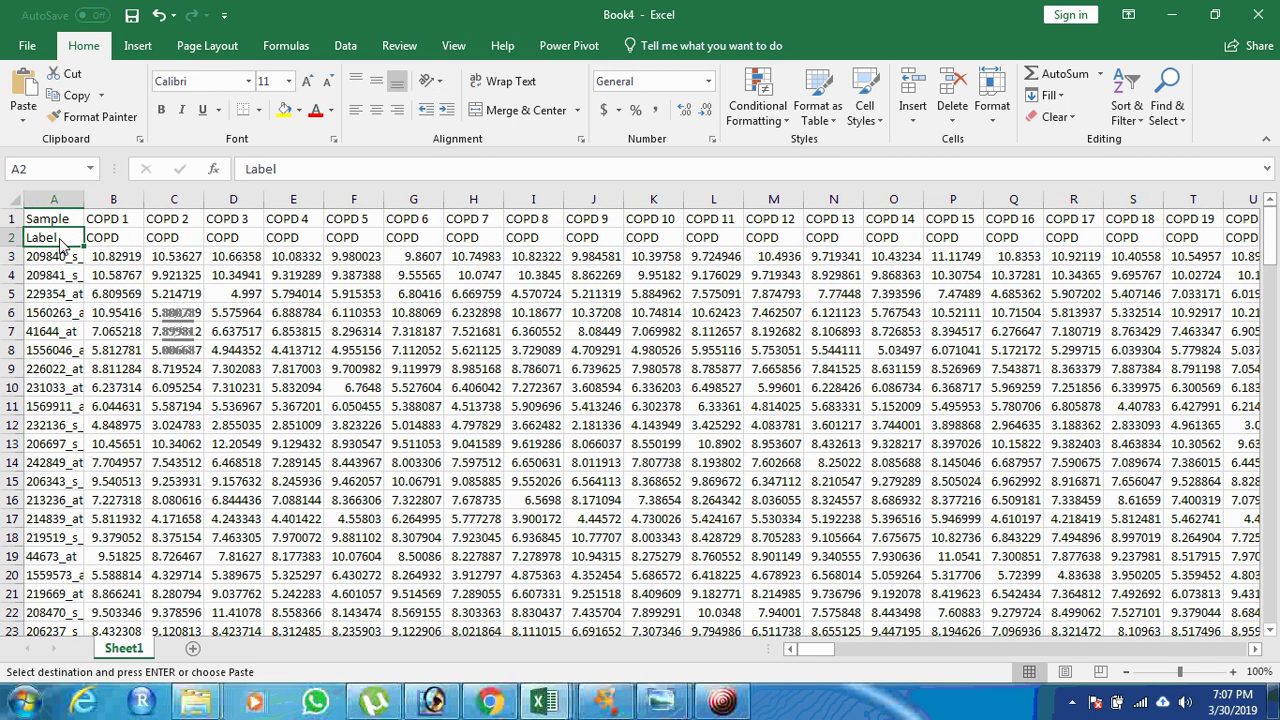
# Step: Try to save the new workbook to the Desktop as a CSV (Comma delimited) file named HEAT-MAP
pyautogui.click(27, 45)
pyautogui.click(65, 235)
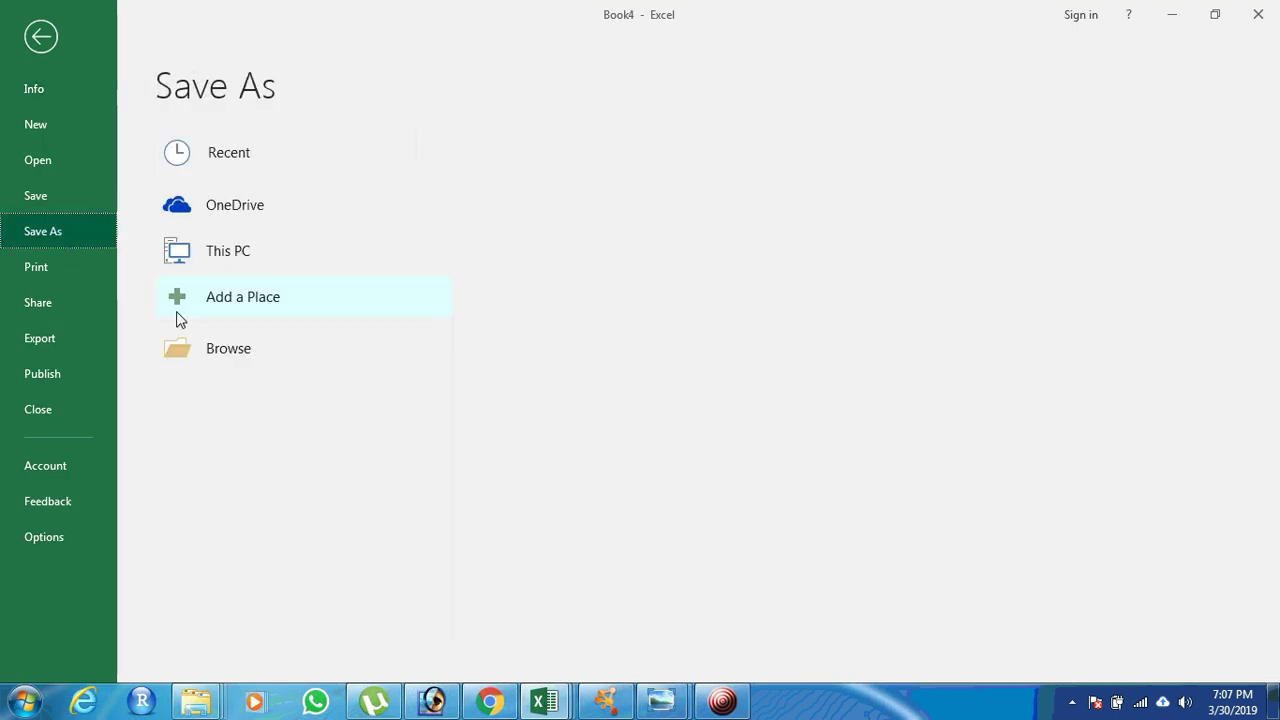
pyautogui.click(264, 364)
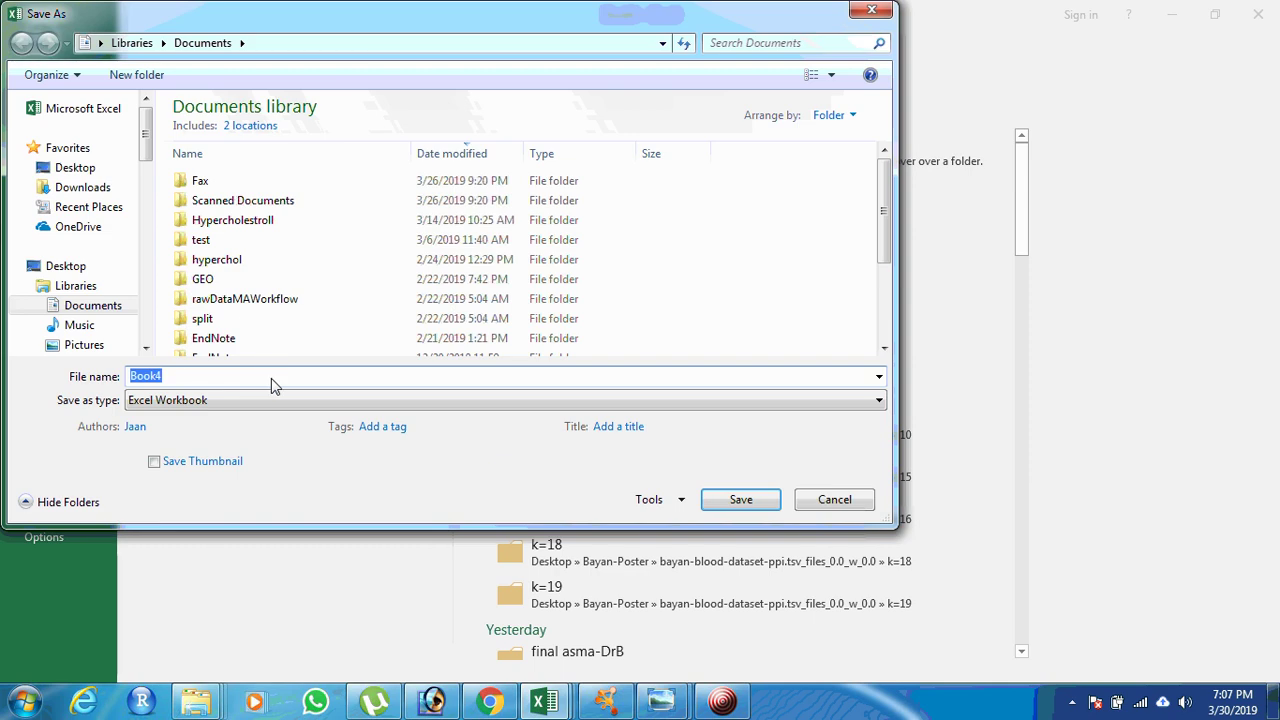
pyautogui.click(271, 400)
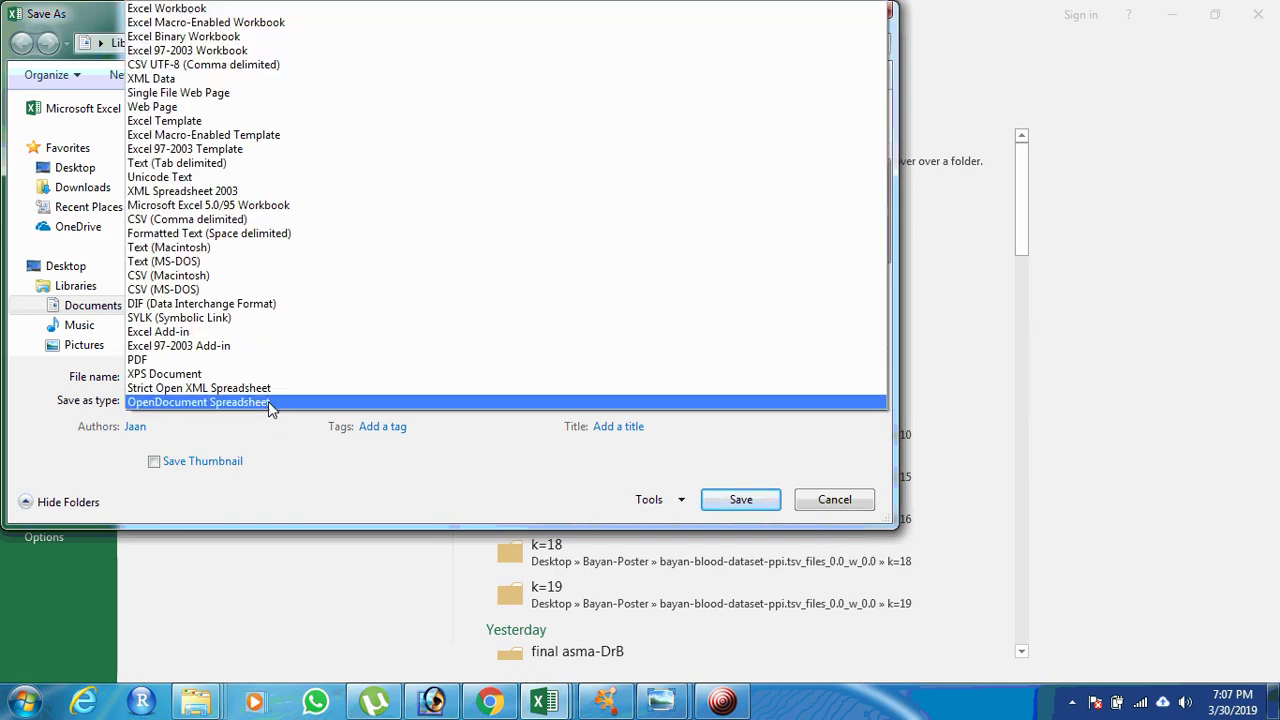
pyautogui.click(258, 224)
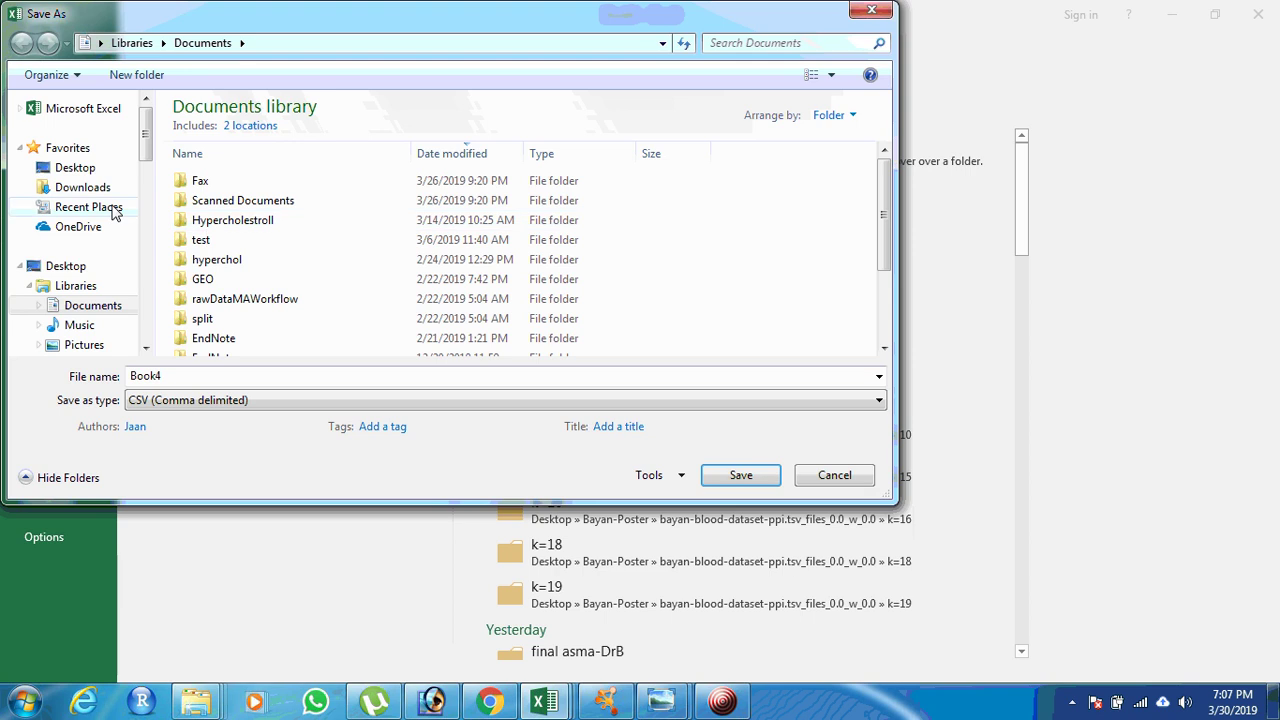
pyautogui.click(96, 172)
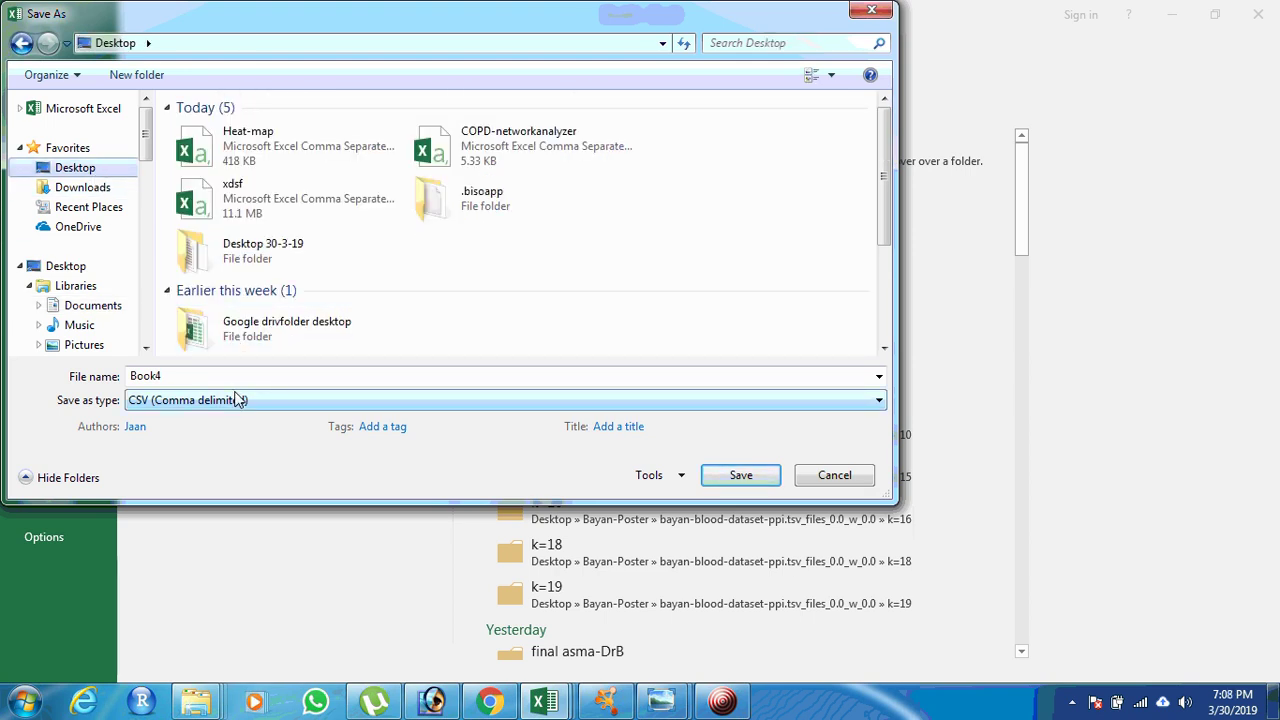
pyautogui.click(211, 376)
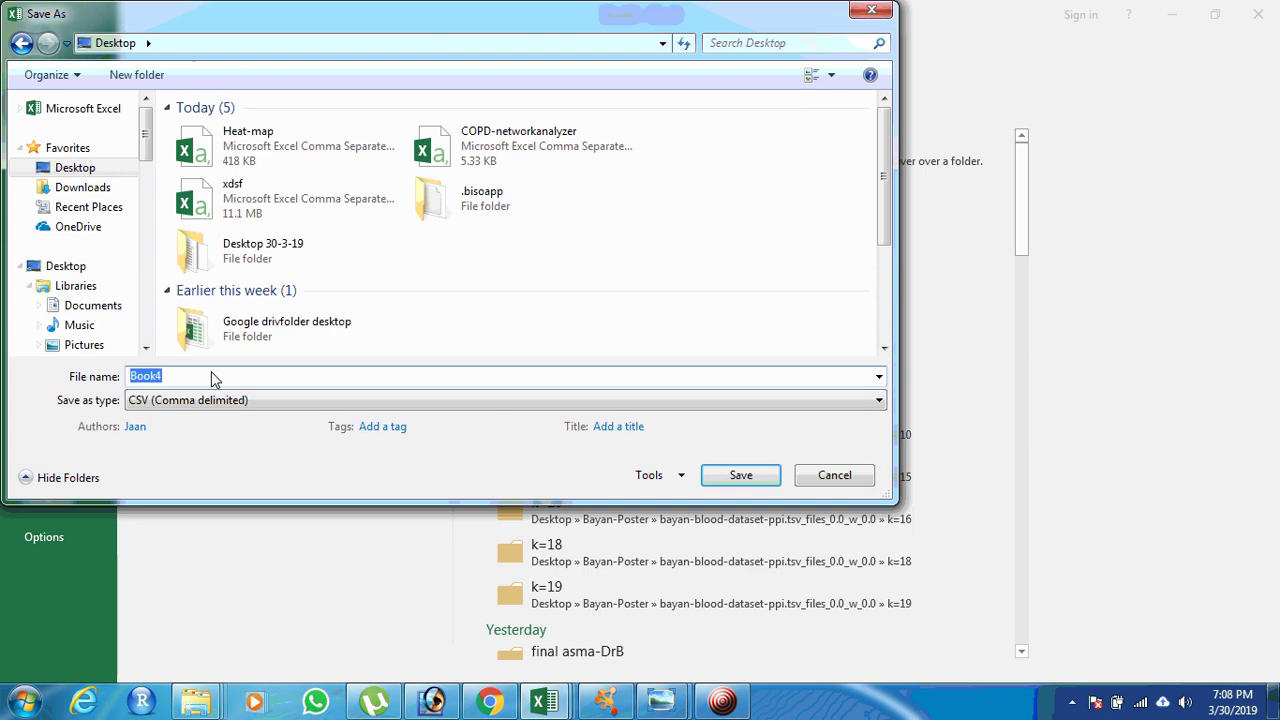
pyautogui.write('hEA')
pyautogui.press('BackSpace')
pyautogui.press('BackSpace')
pyautogui.press('BackSpace')
pyautogui.write('HEAT-')
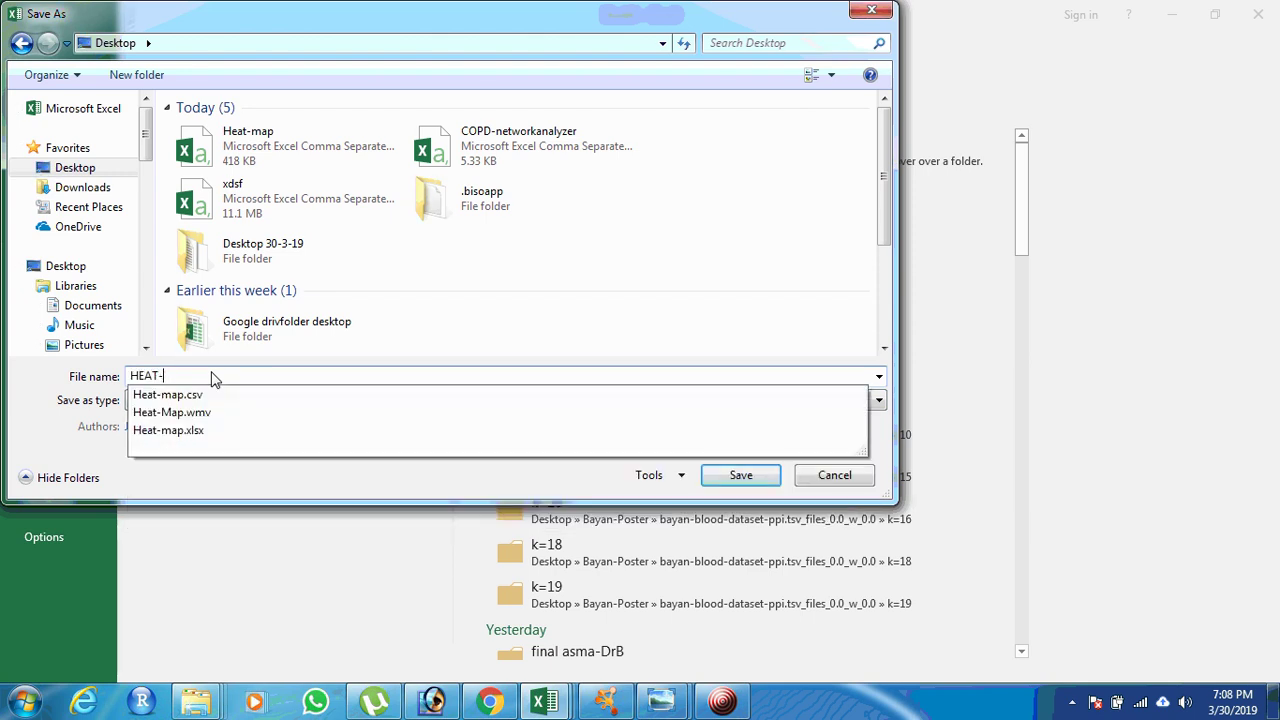
pyautogui.write('MAP')
pyautogui.press('Escape')
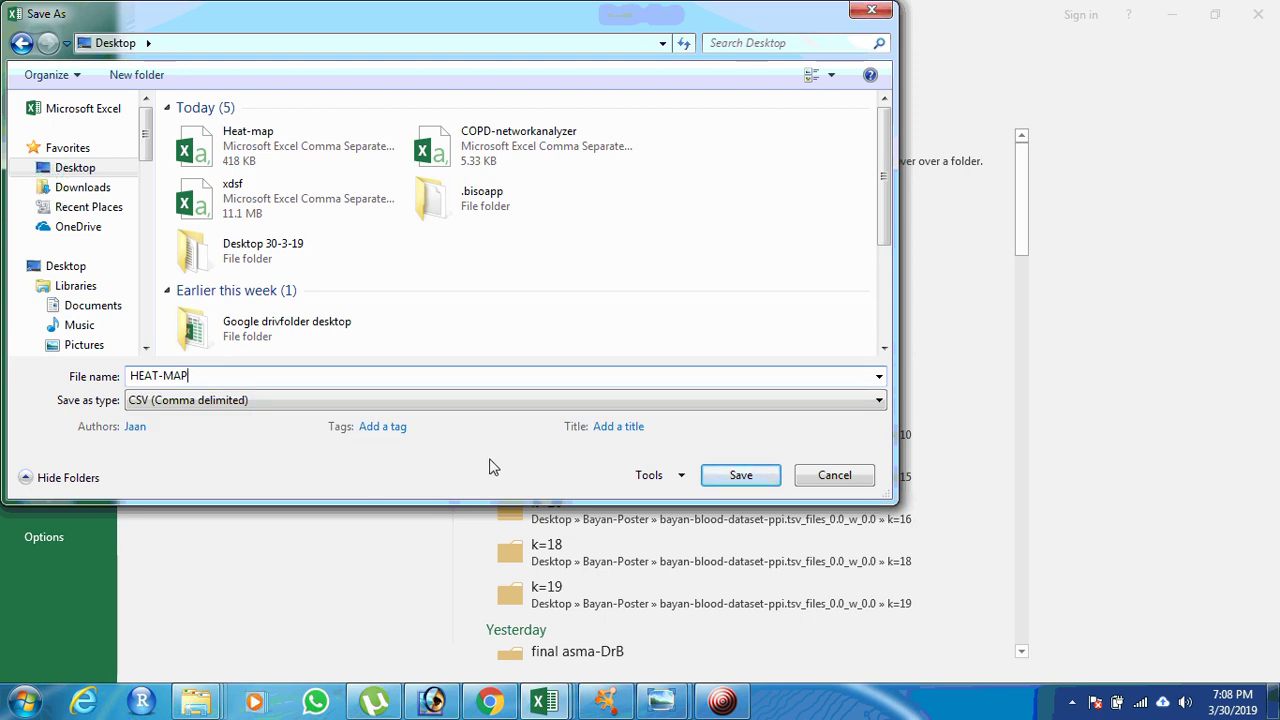
pyautogui.press('Escape')
pyautogui.press('Escape')
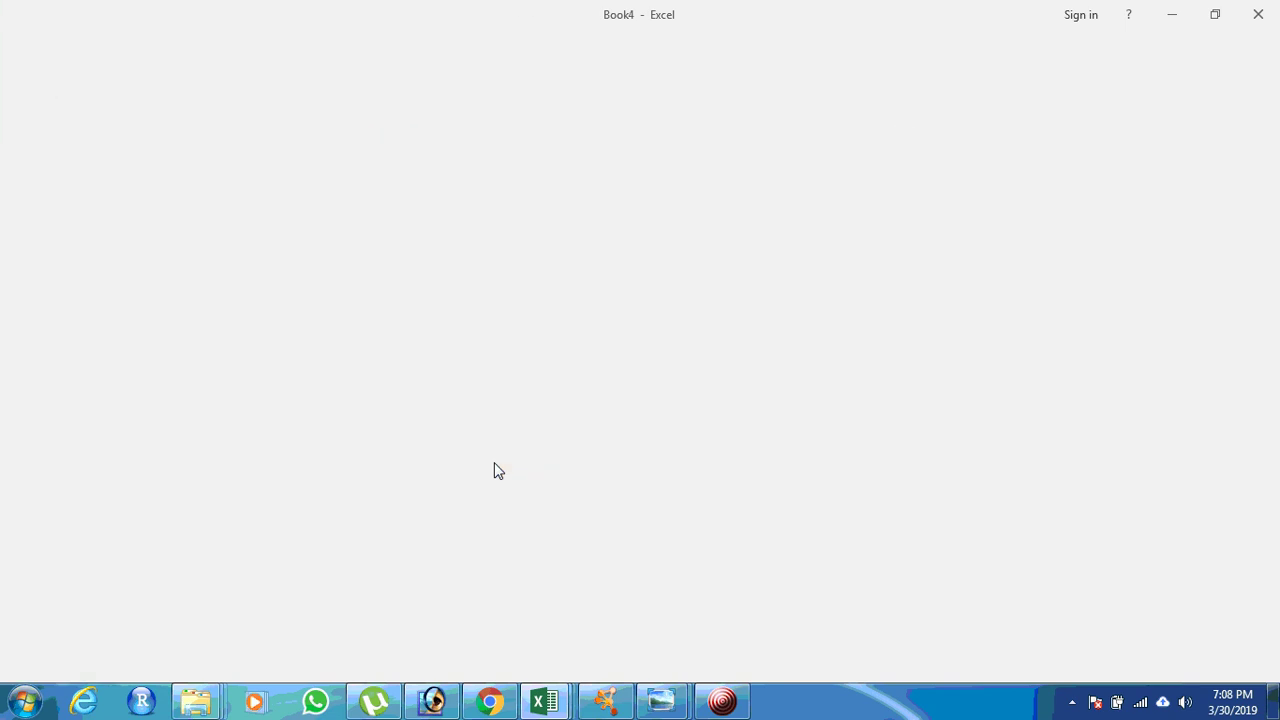
# Step: Minimize the open workbooks, switch to Chrome and close the surplus tabs, keeping one MetaboAnalyst tab
pyautogui.click(1173, 12)
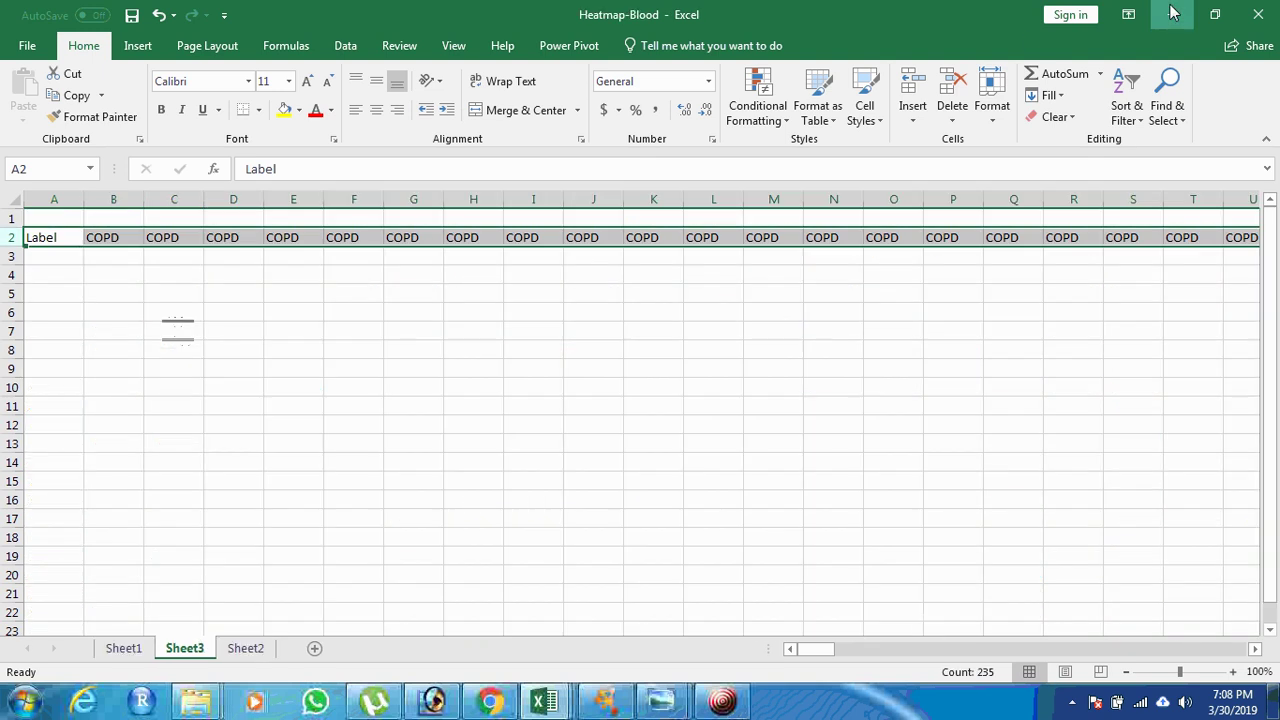
pyautogui.click(1173, 12)
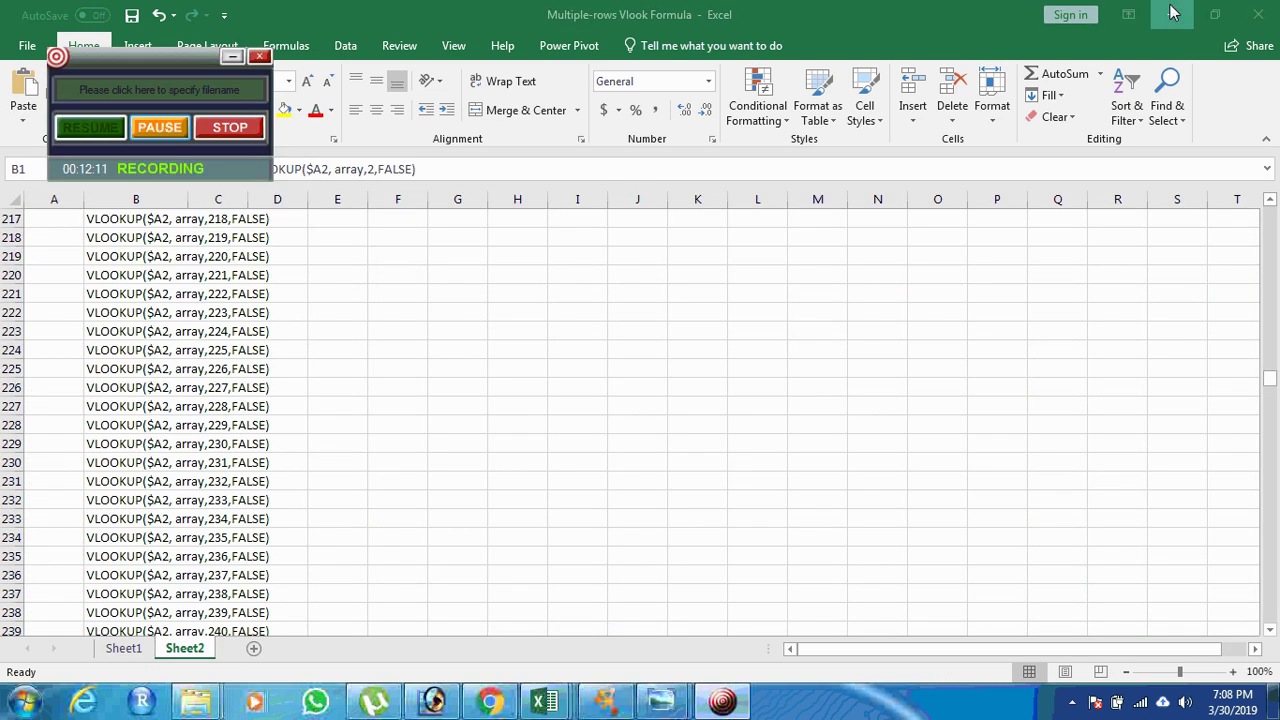
pyautogui.click(489, 704)
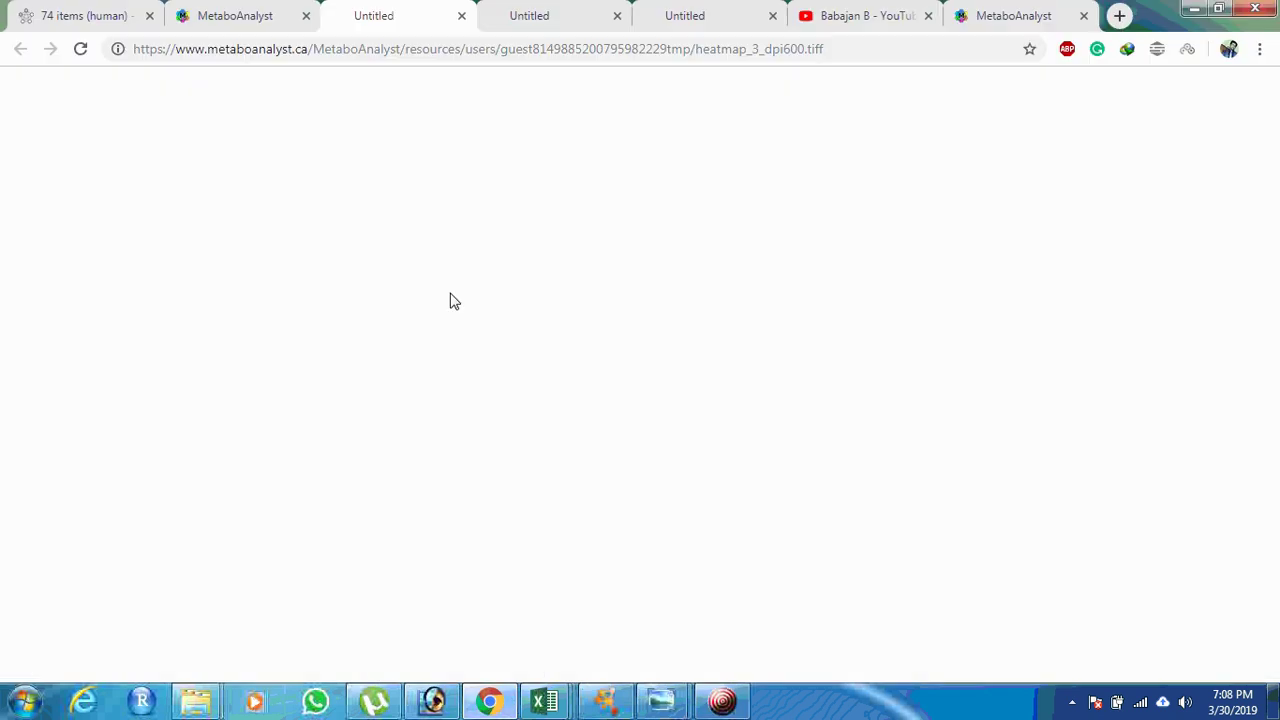
pyautogui.click(461, 16)
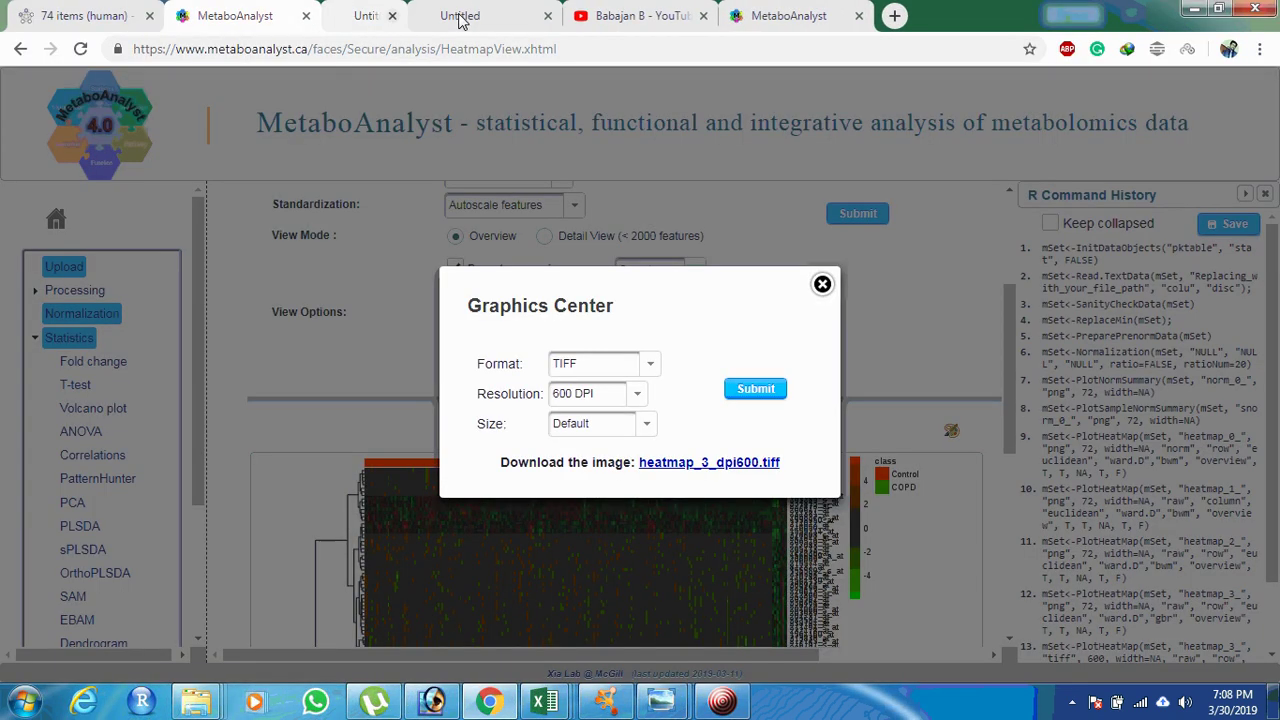
pyautogui.click(461, 16)
pyautogui.click(461, 16)
# Step: Load the MetaboAnalyst home page from metaboanalyst.ca in the remaining tab
pyautogui.moveTo(213, 26); pyautogui.dragTo(230, 56)
pyautogui.write('ME')
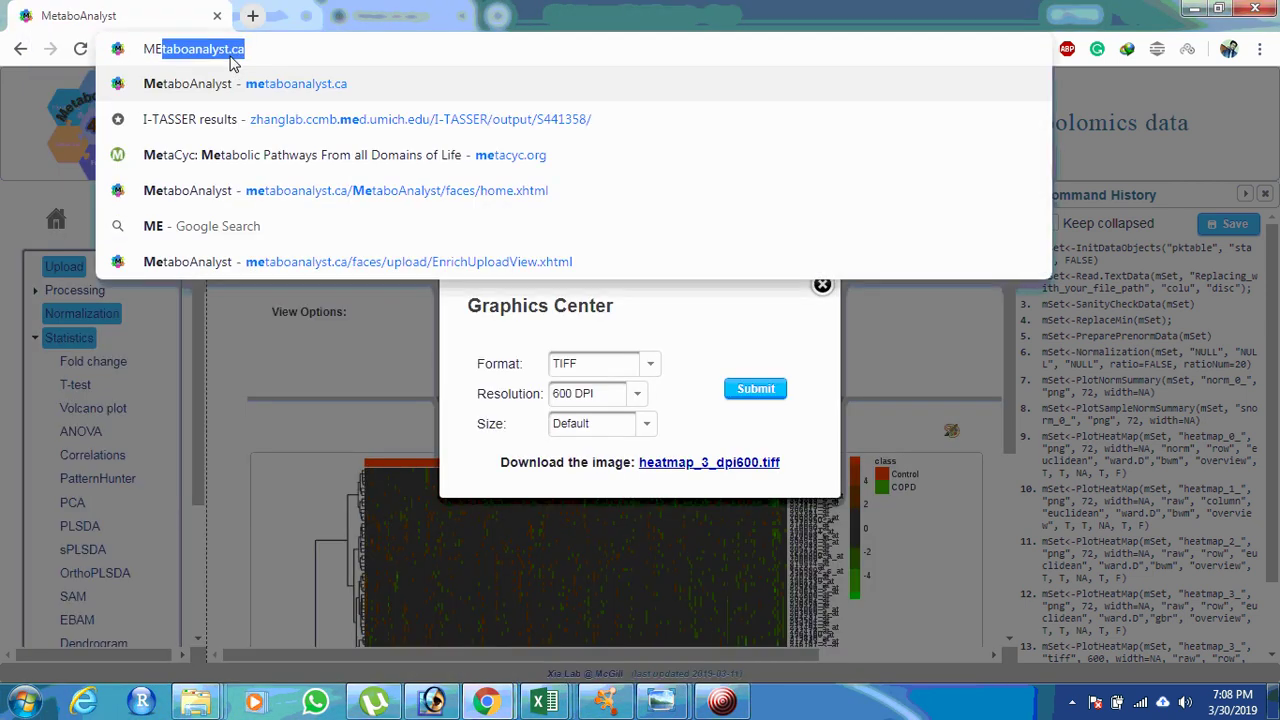
pyautogui.press('Return')
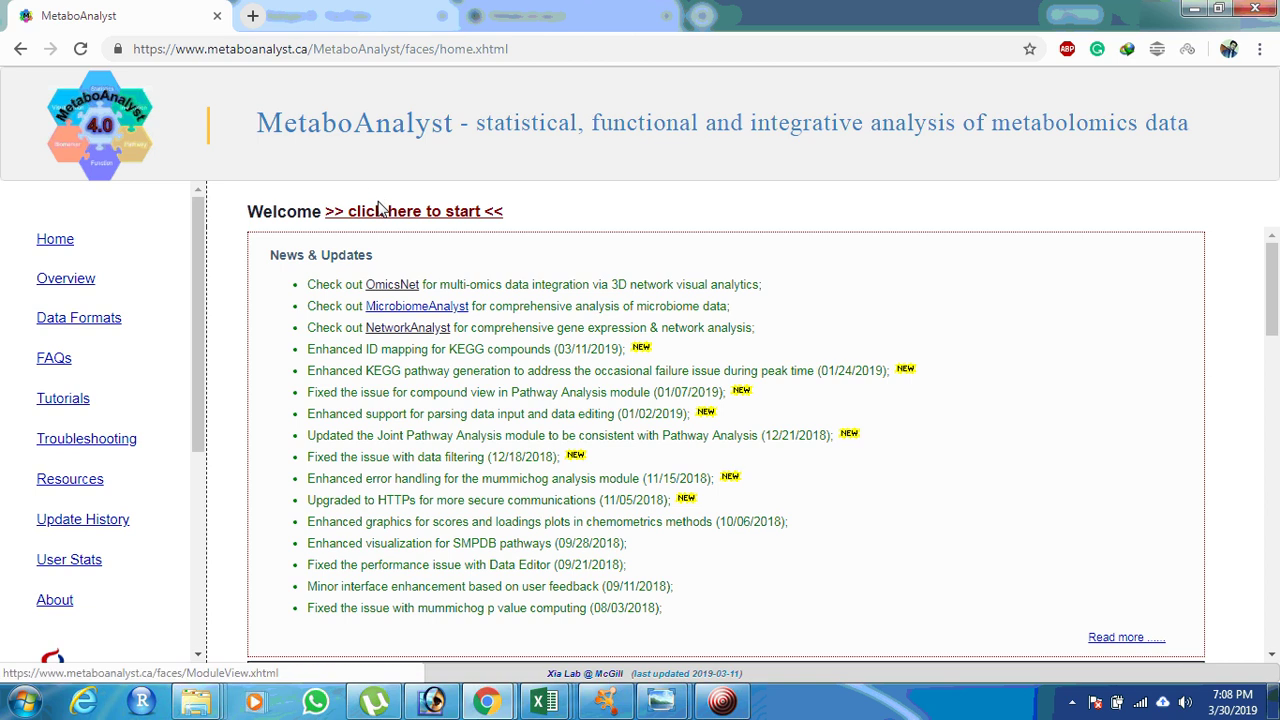
# Step: Start a new MetaboAnalyst session and open the Statistical Analysis module's upload page
pyautogui.click(380, 210)
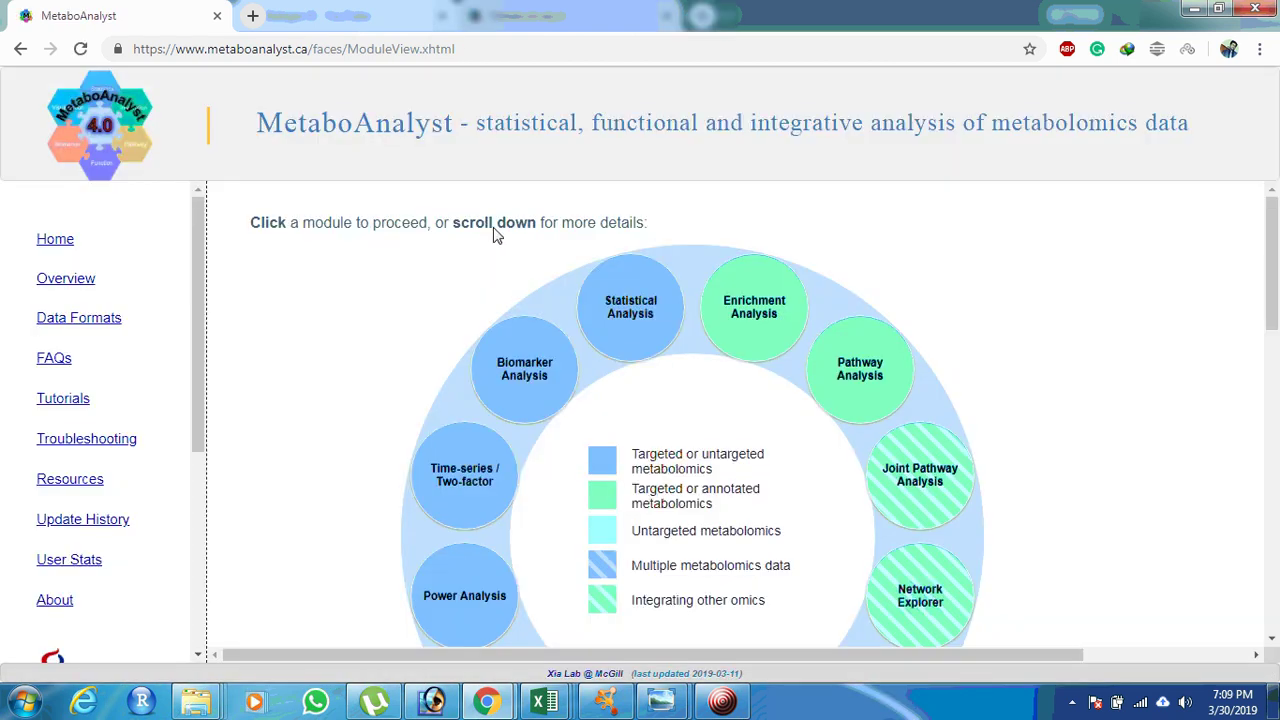
pyautogui.click(638, 285)
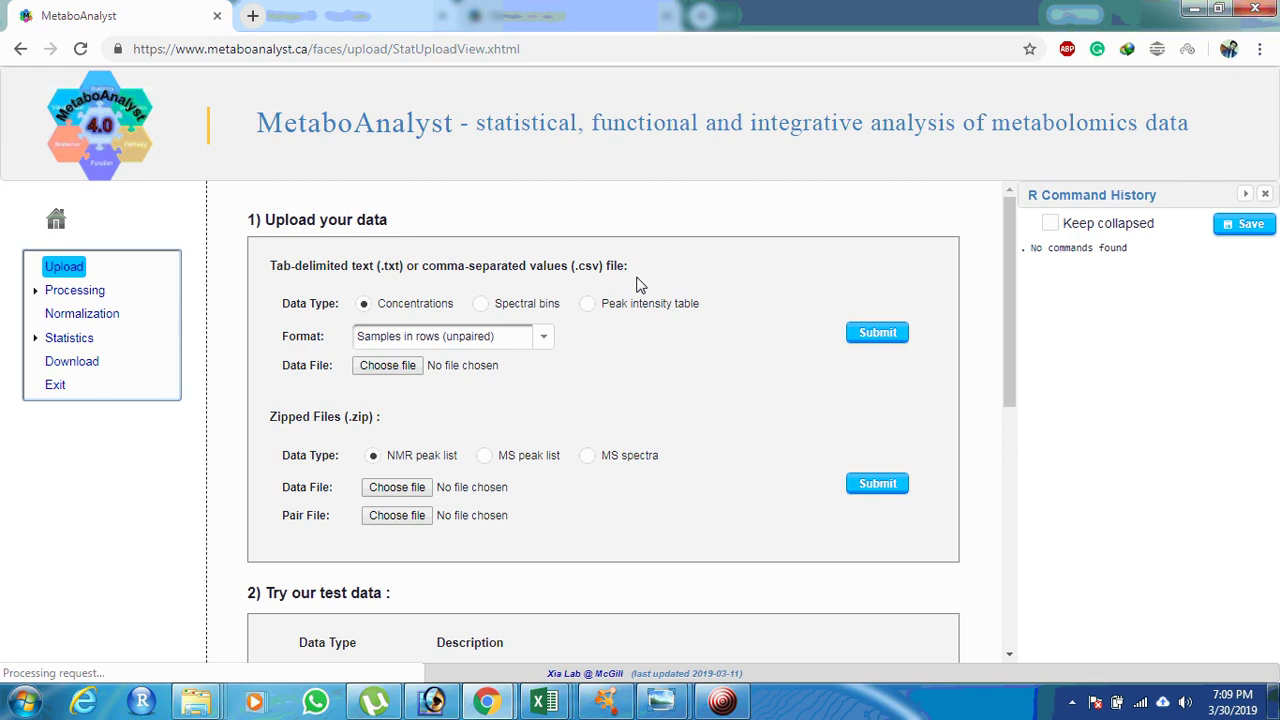
pyautogui.click(722, 700)
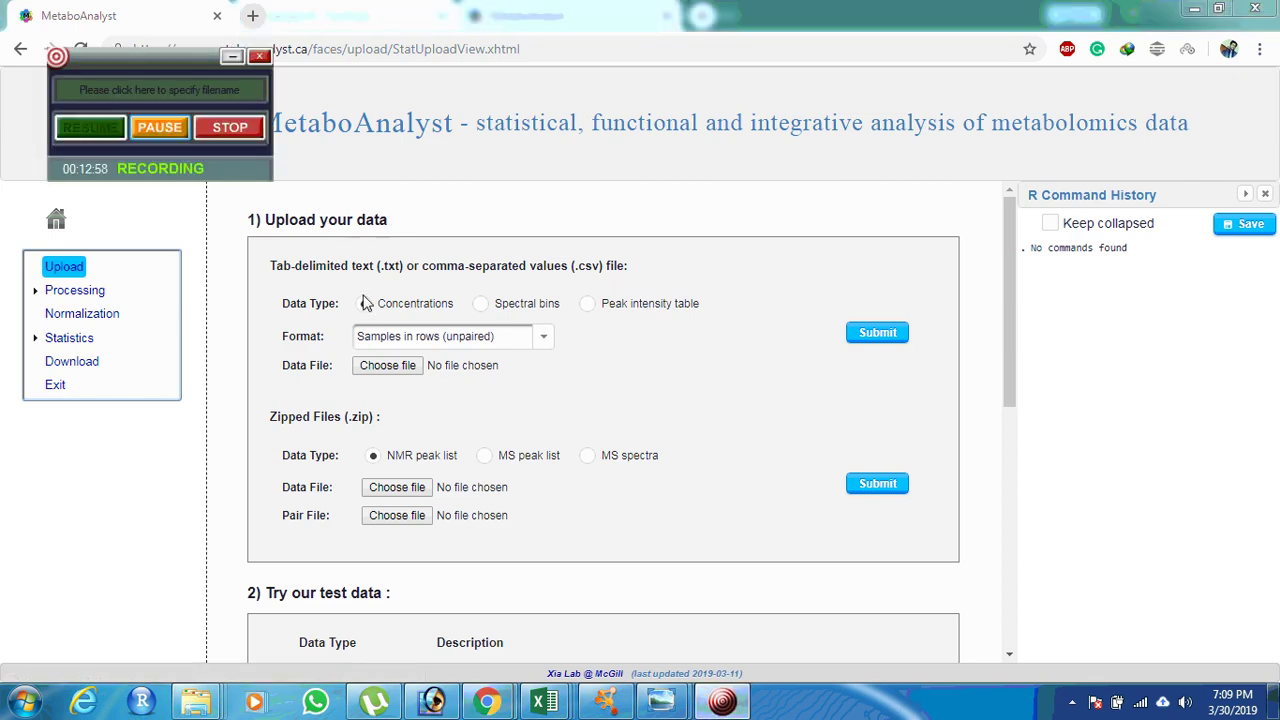
pyautogui.click(232, 57)
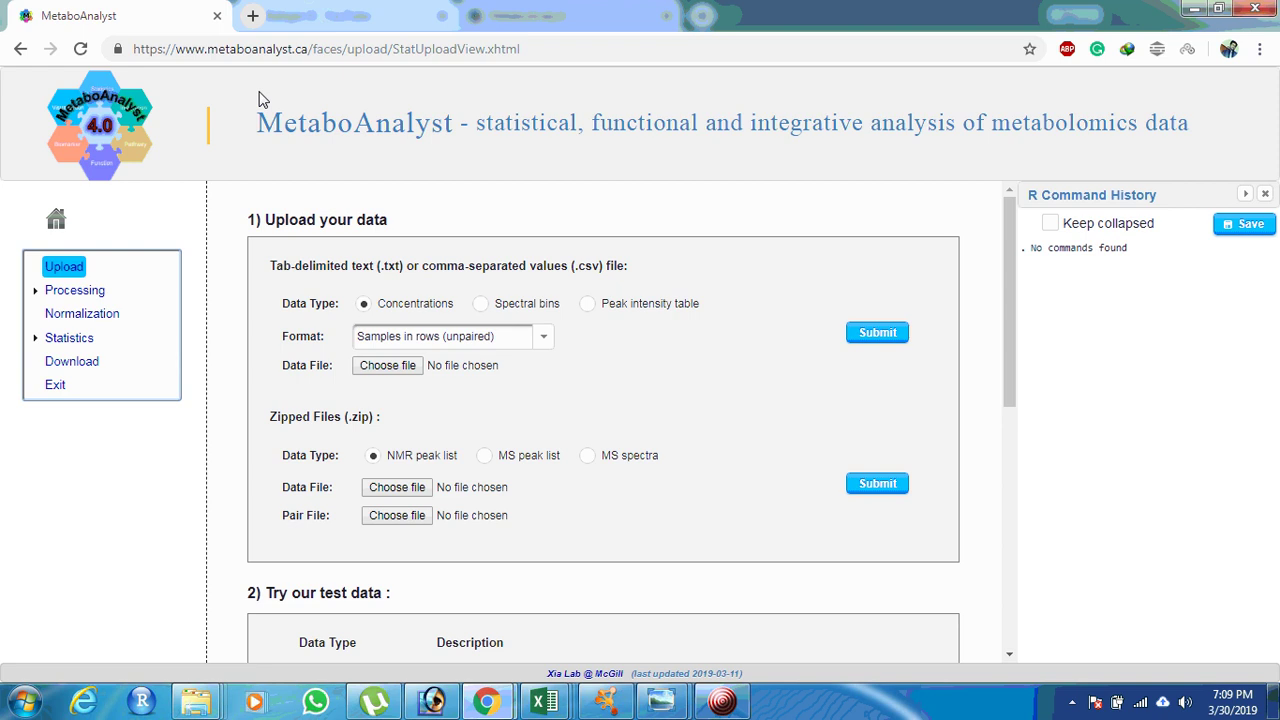
# Step: Submit Heat-map.csv from the Desktop as a peak intensity table in the Samples in columns (unpaired) format
pyautogui.click(587, 303)
pyautogui.click(488, 343)
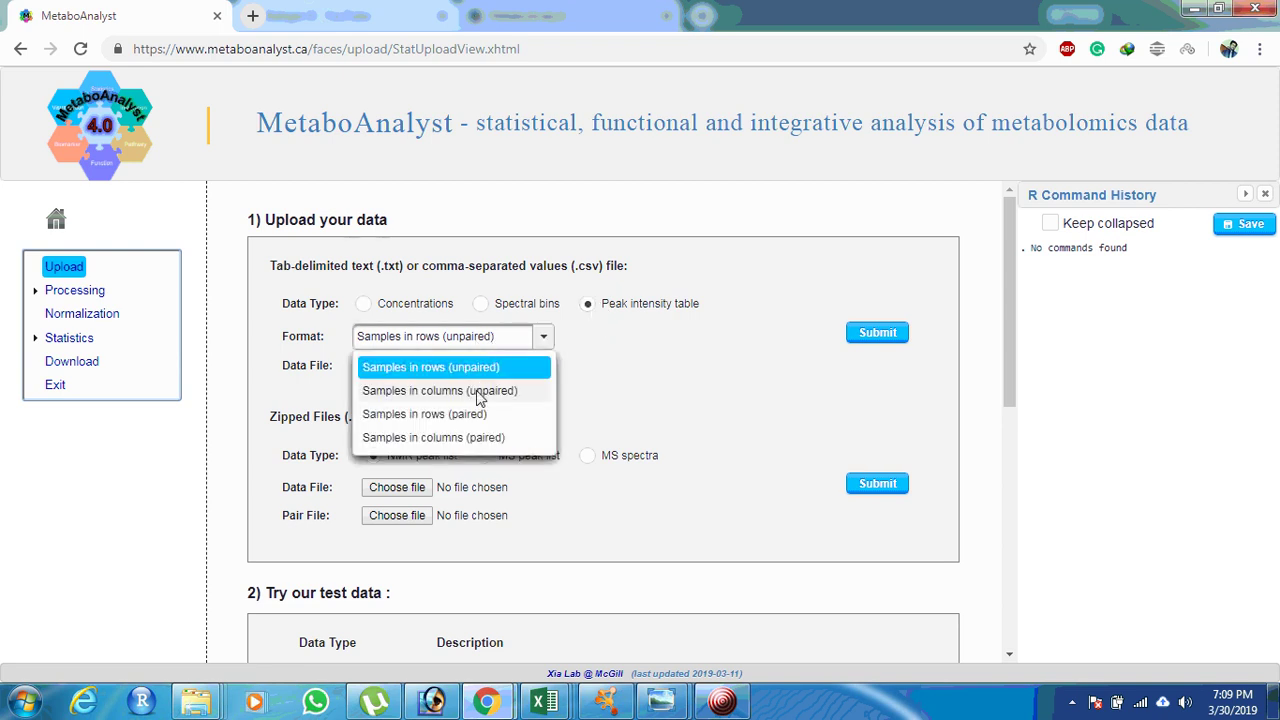
pyautogui.click(478, 393)
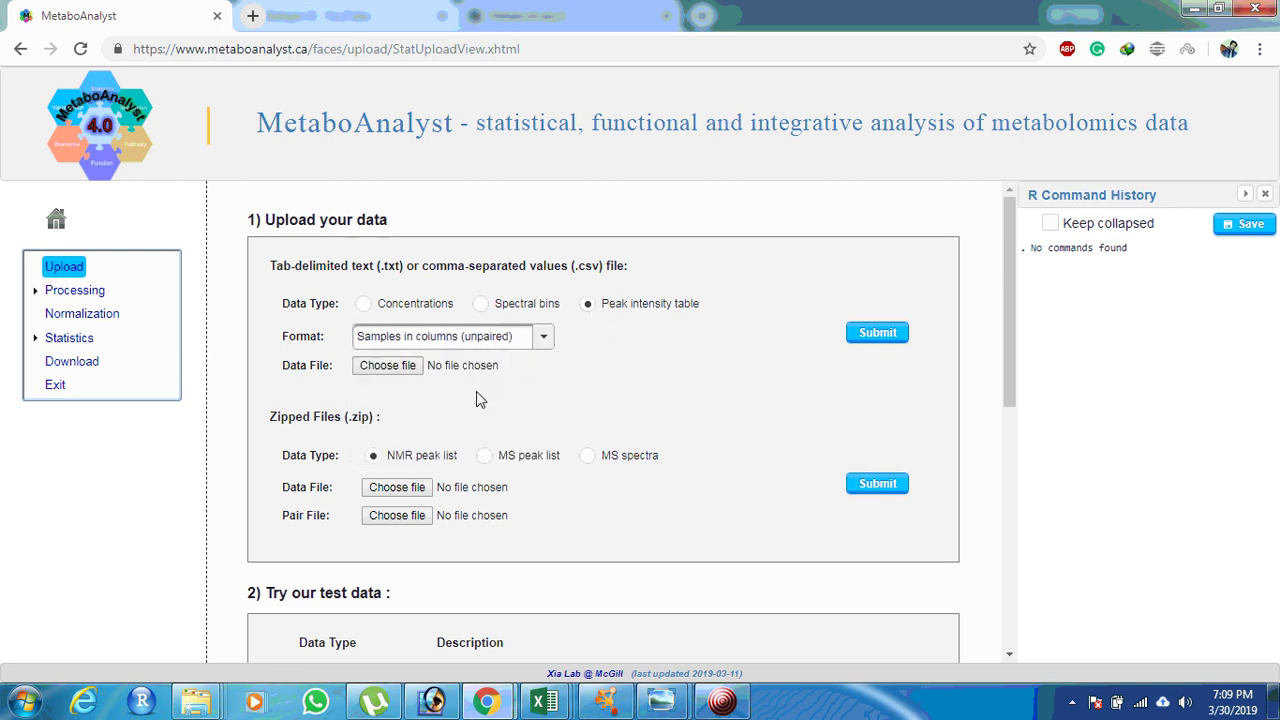
pyautogui.click(385, 372)
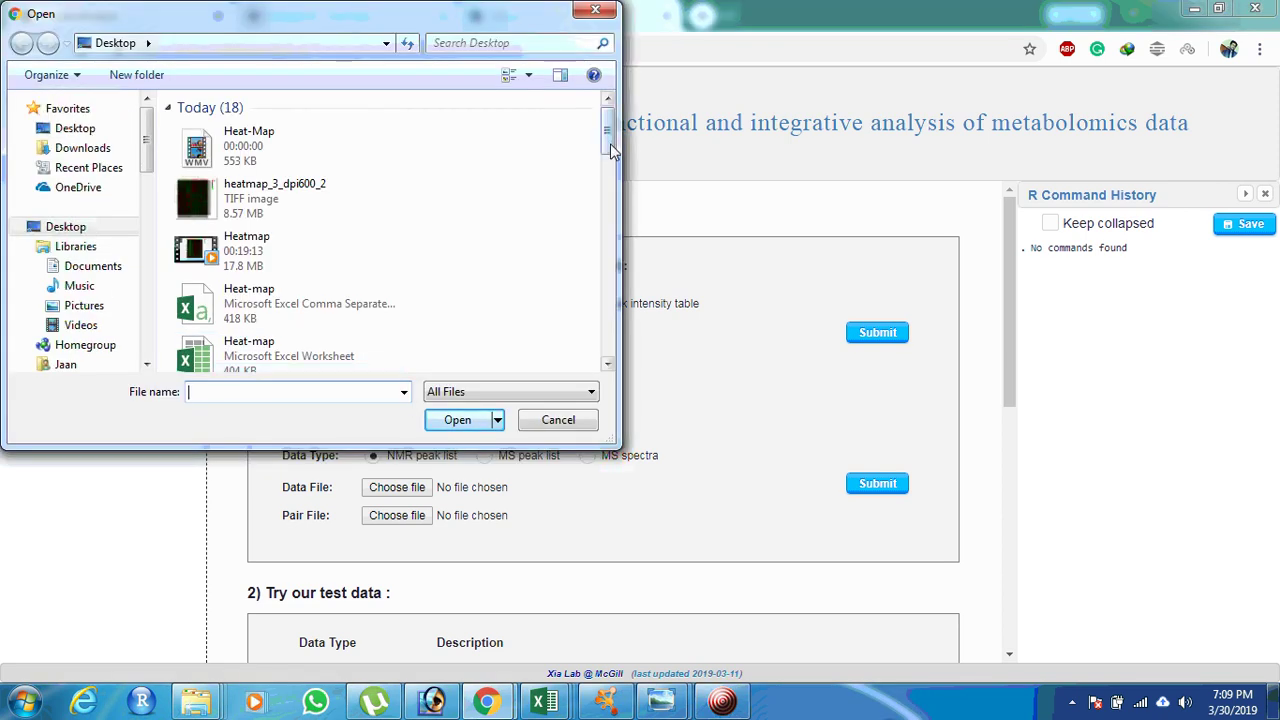
pyautogui.scroll(-3, 420, 150)
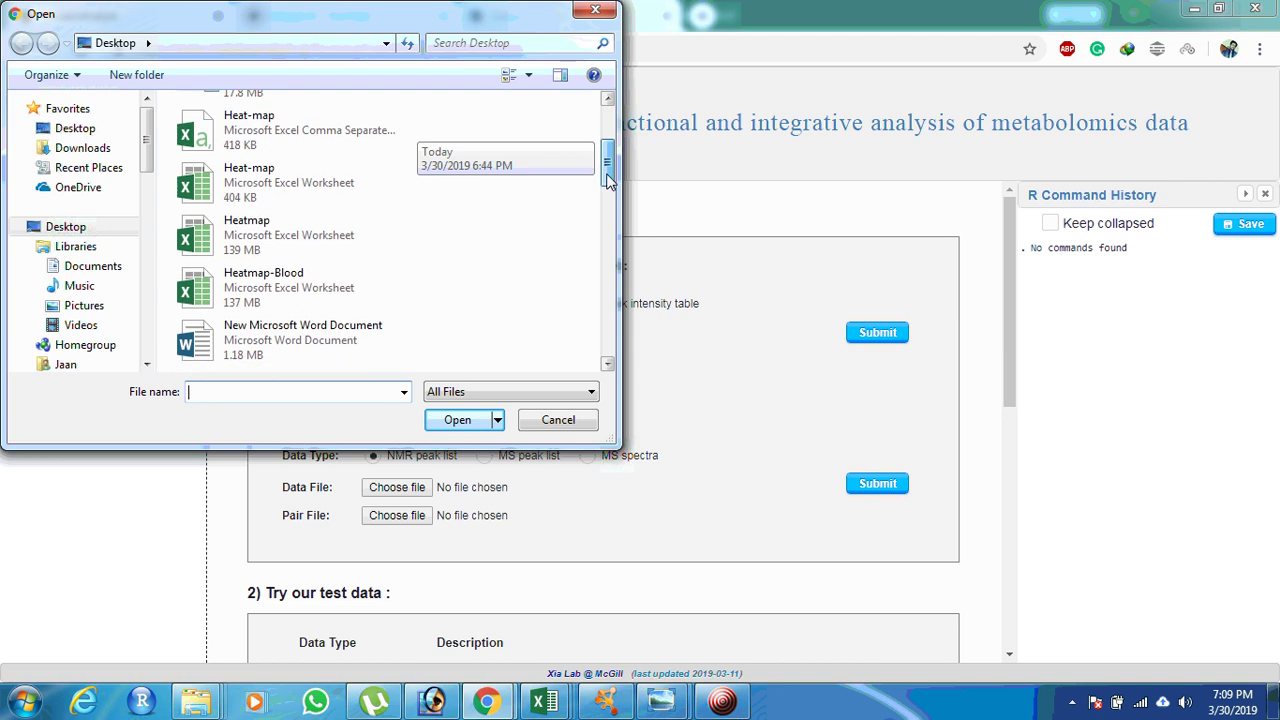
pyautogui.click(320, 140)
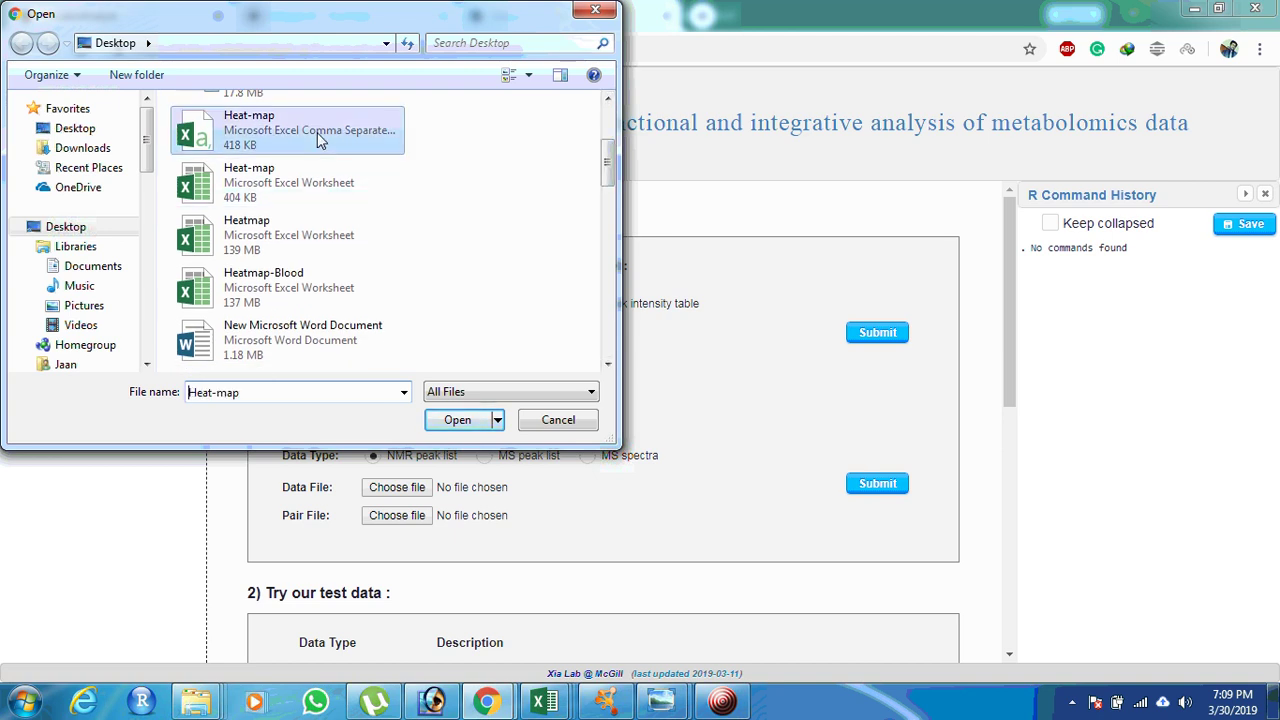
pyautogui.click(459, 425)
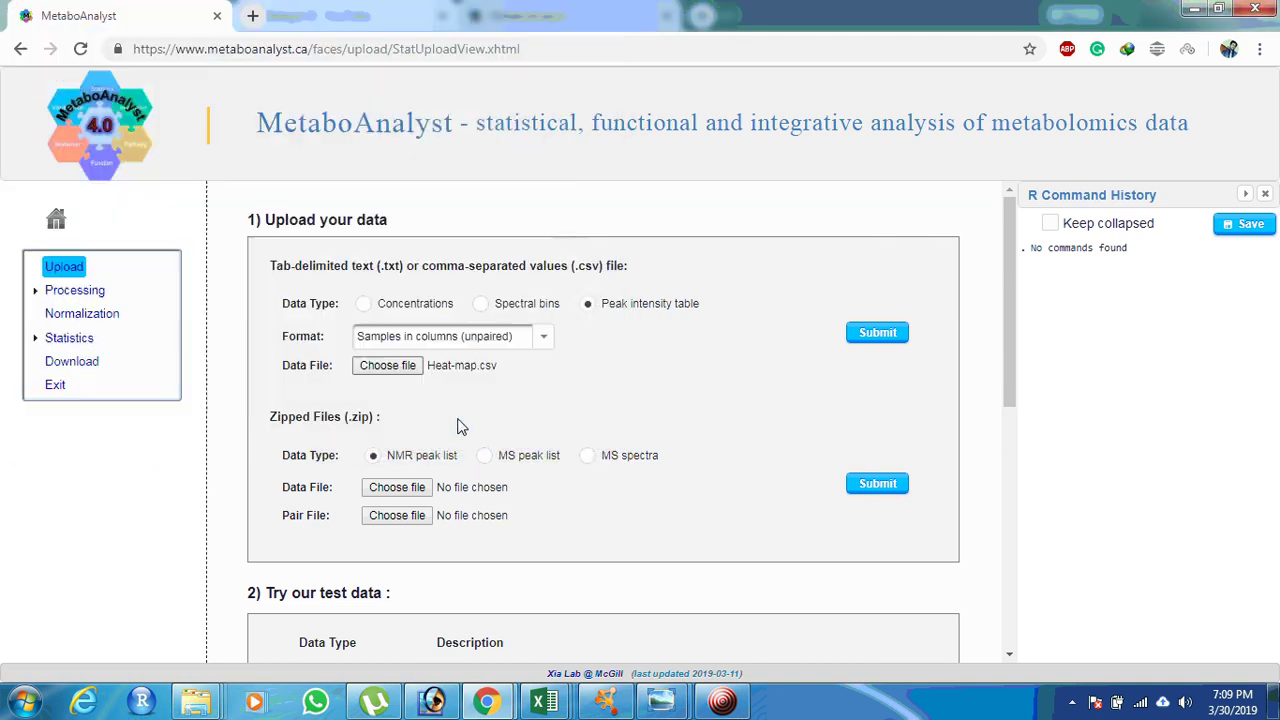
pyautogui.click(886, 337)
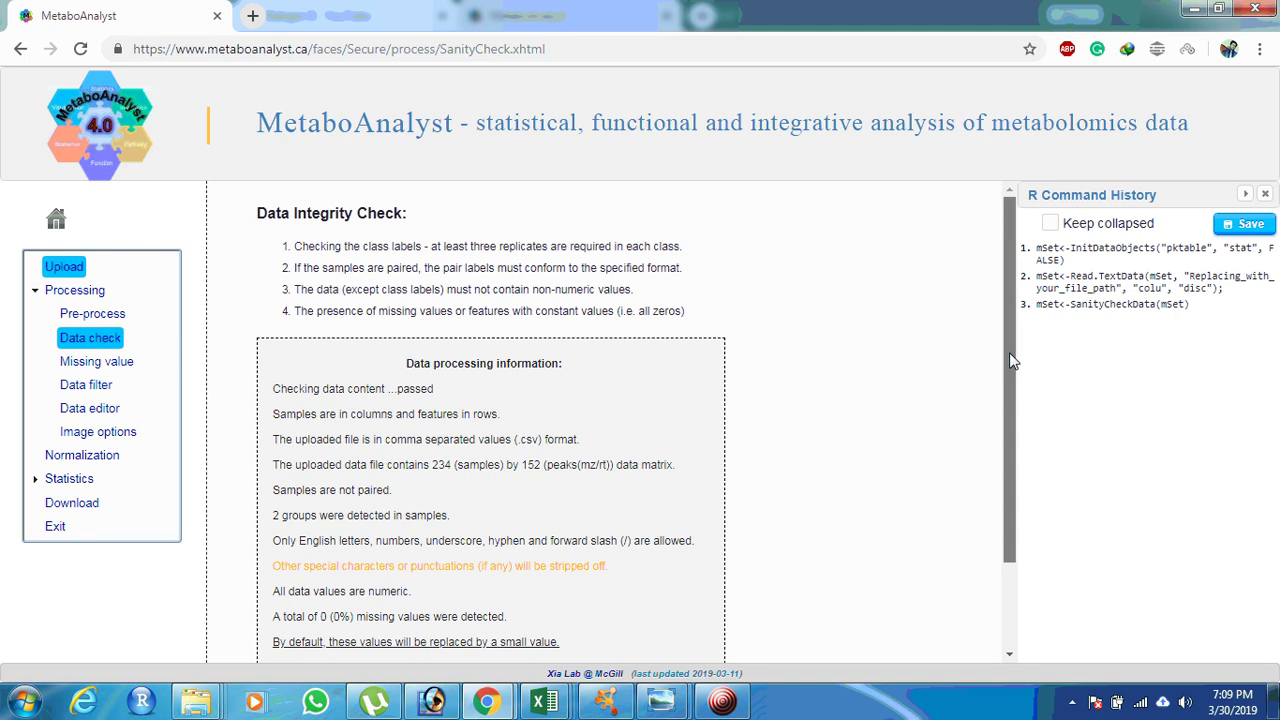
# Step: Skip missing value estimation and proceed past data filtering with None (less than 5000 features) selected
pyautogui.moveTo(1009, 360); pyautogui.dragTo(986, 629)
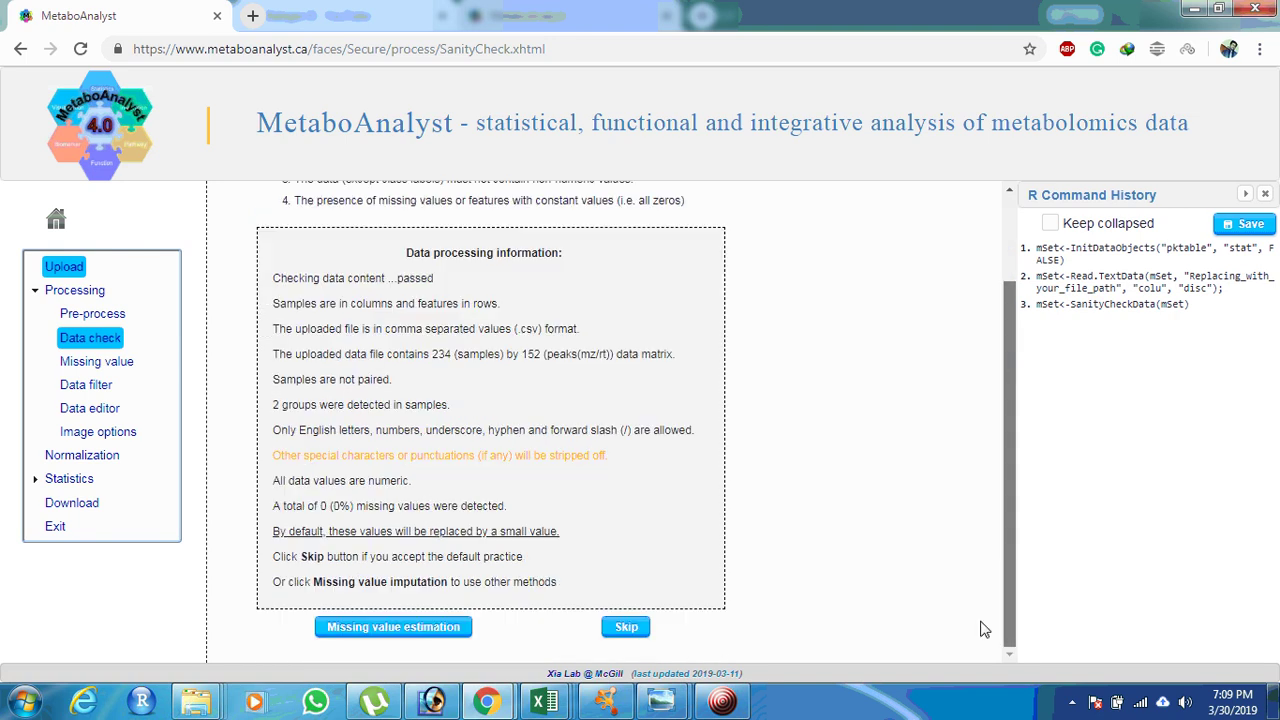
pyautogui.click(616, 628)
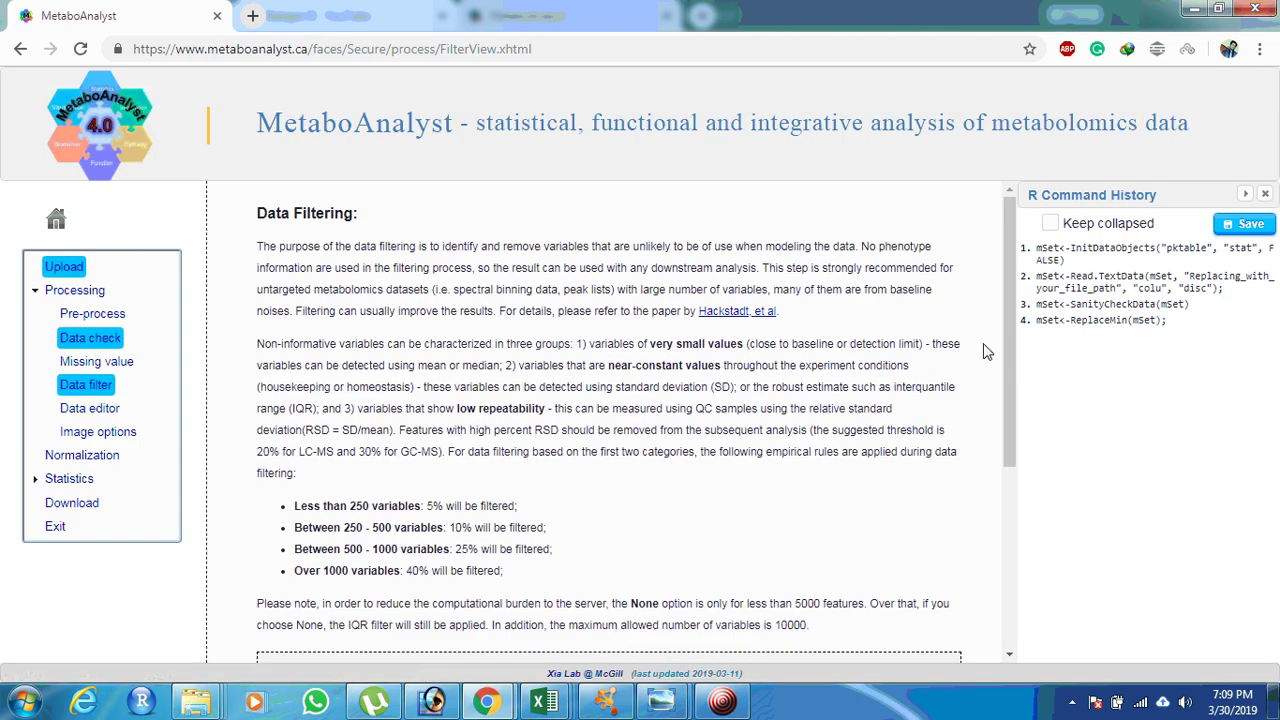
pyautogui.scroll(-3, 980, 480)
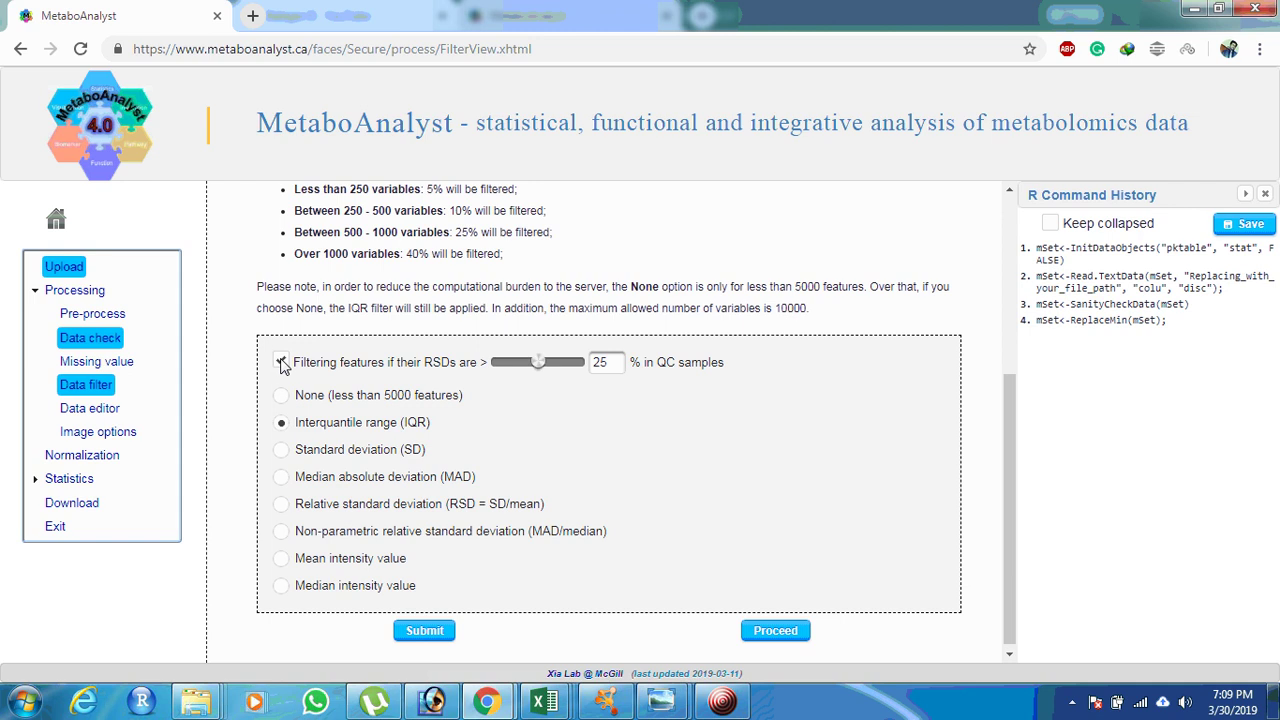
pyautogui.click(281, 397)
pyautogui.click(748, 638)
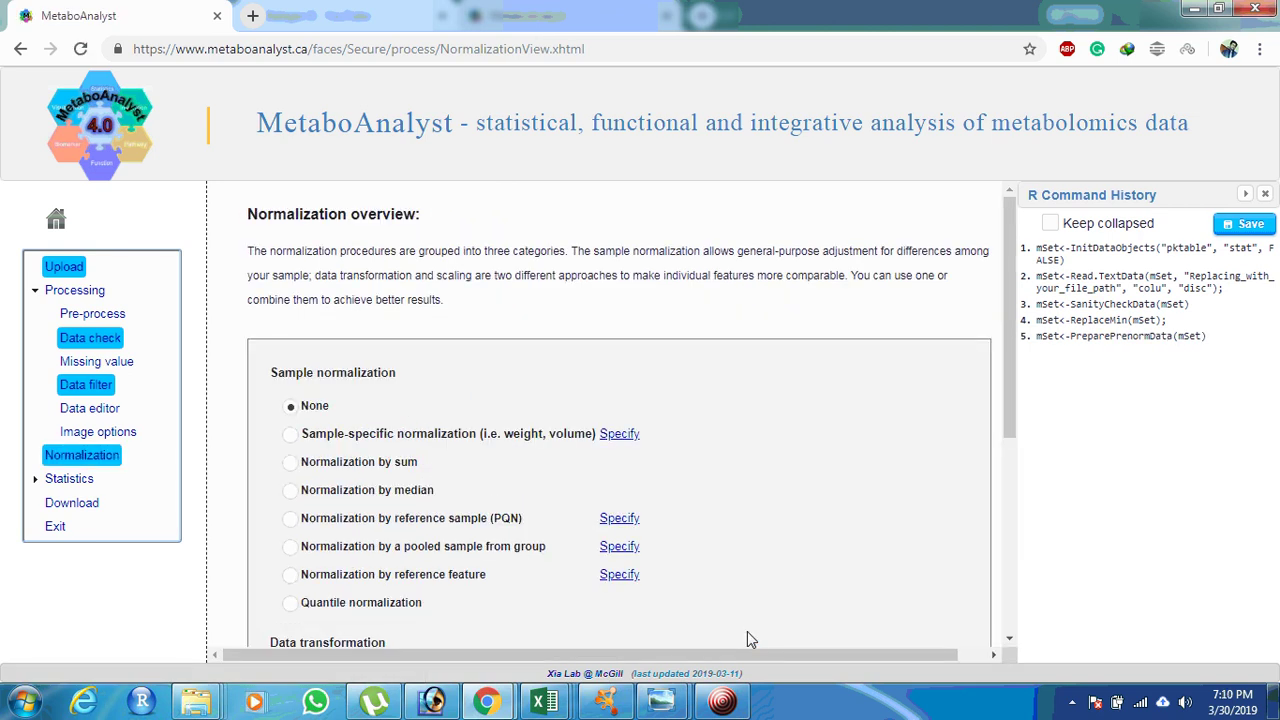
# Step: Normalize the data with sample normalization, transformation and scaling all at None, and proceed to the analysis page
pyautogui.moveTo(1008, 298); pyautogui.dragTo(986, 557)
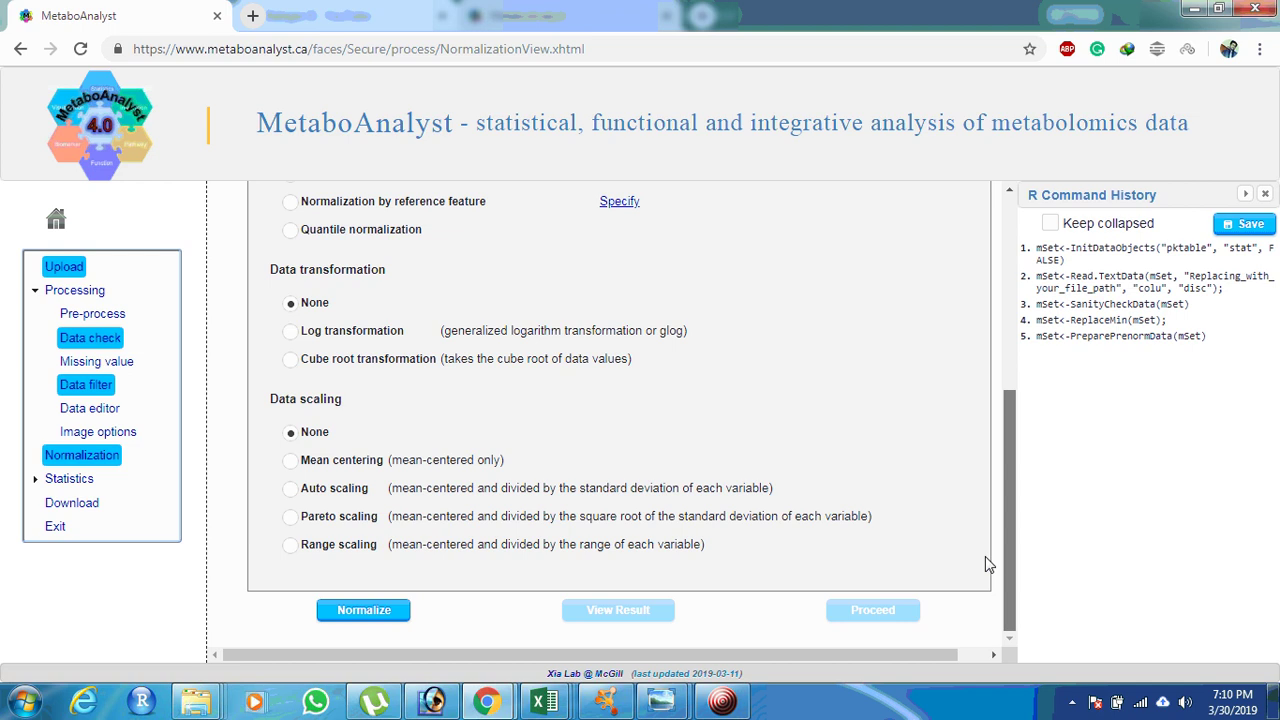
pyautogui.click(371, 609)
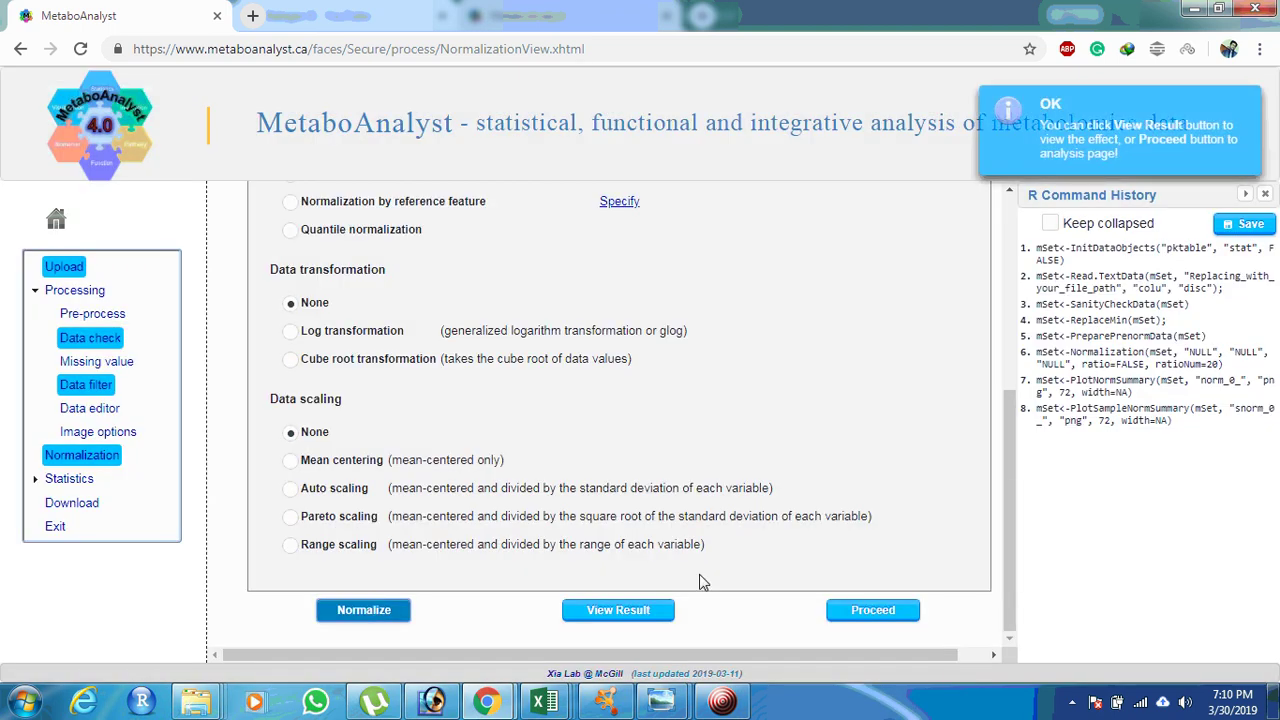
pyautogui.click(873, 610)
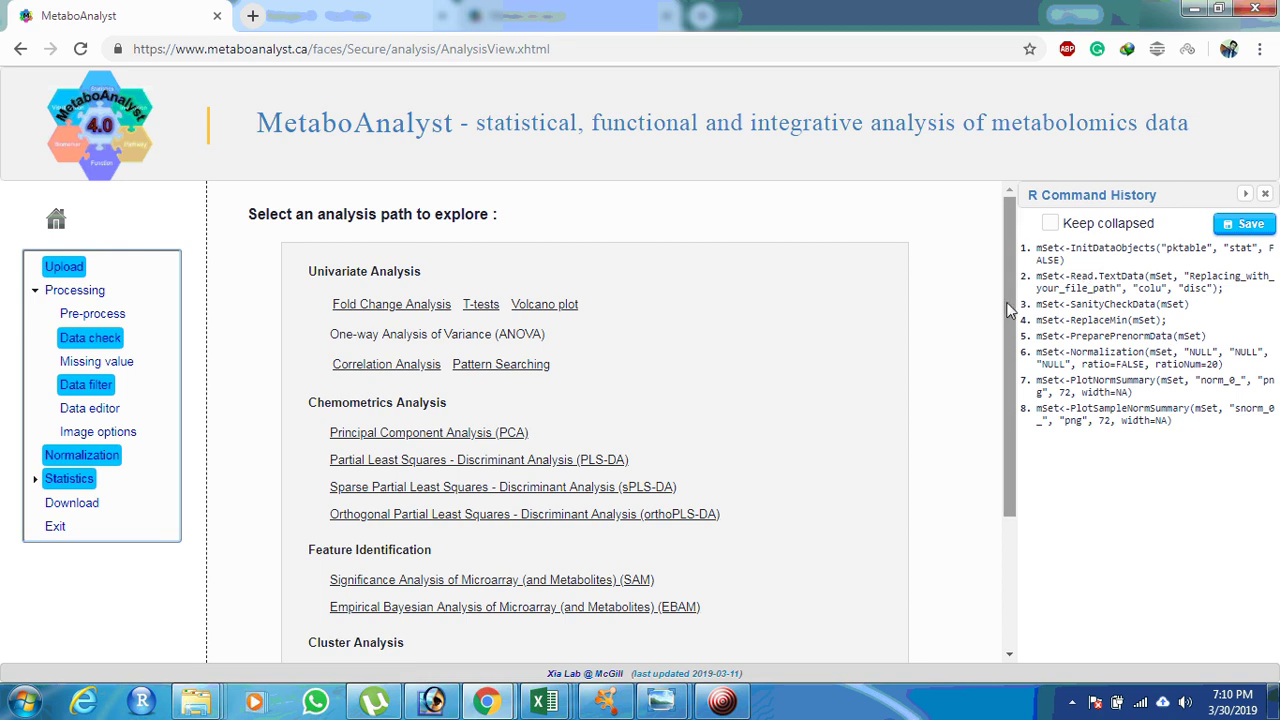
# Step: Open the Heatmaps analysis under hierarchical clustering and inspect the default heatmap
pyautogui.scroll(-2, 1008, 412)
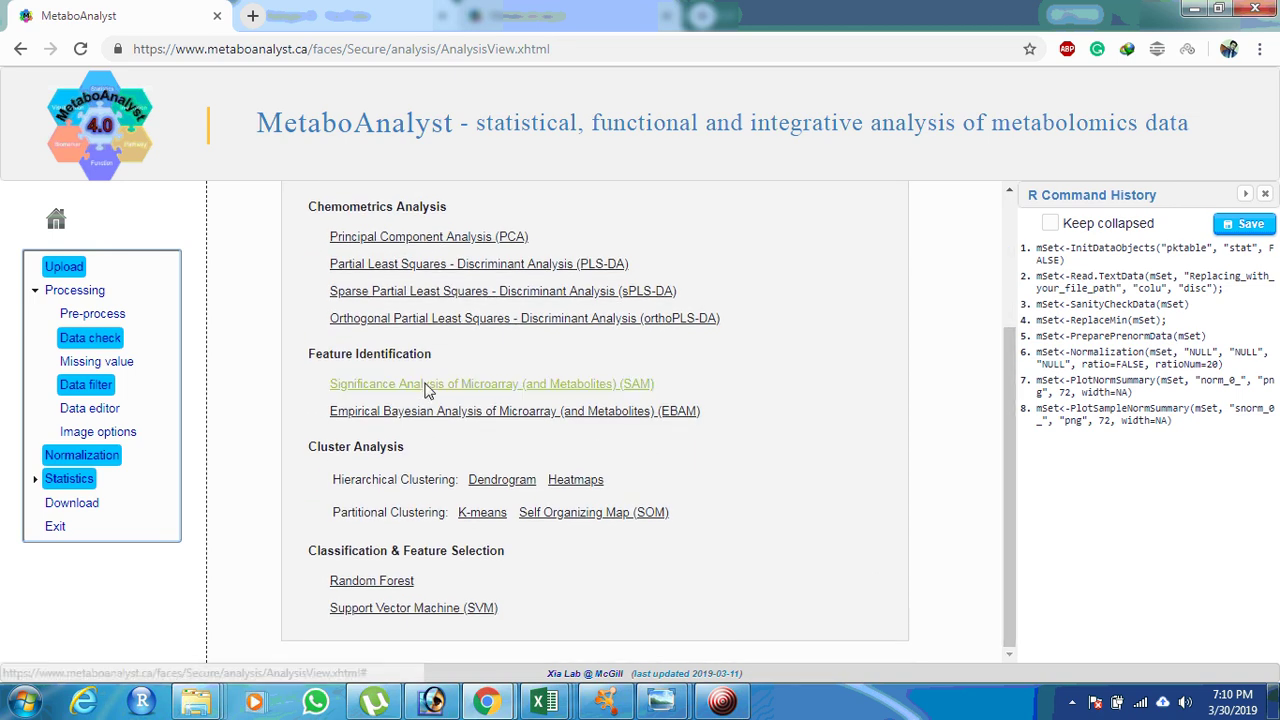
pyautogui.click(577, 481)
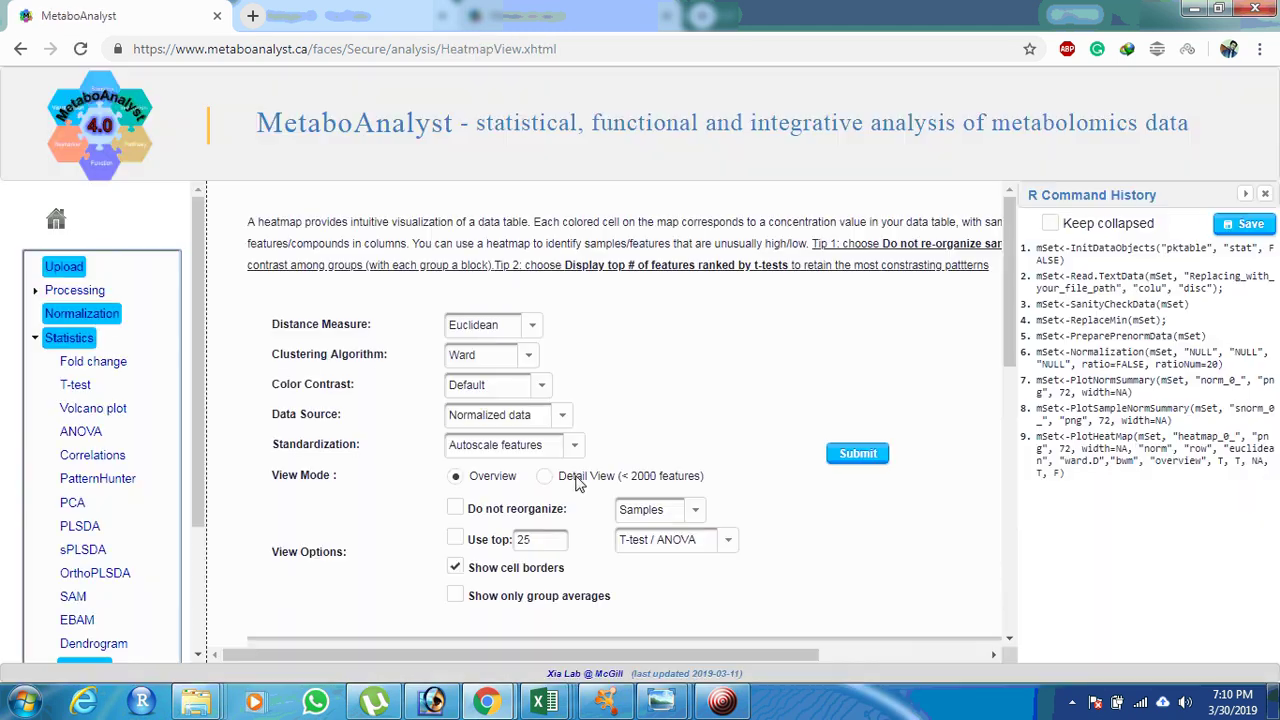
pyautogui.moveTo(1008, 262); pyautogui.dragTo(997, 440)
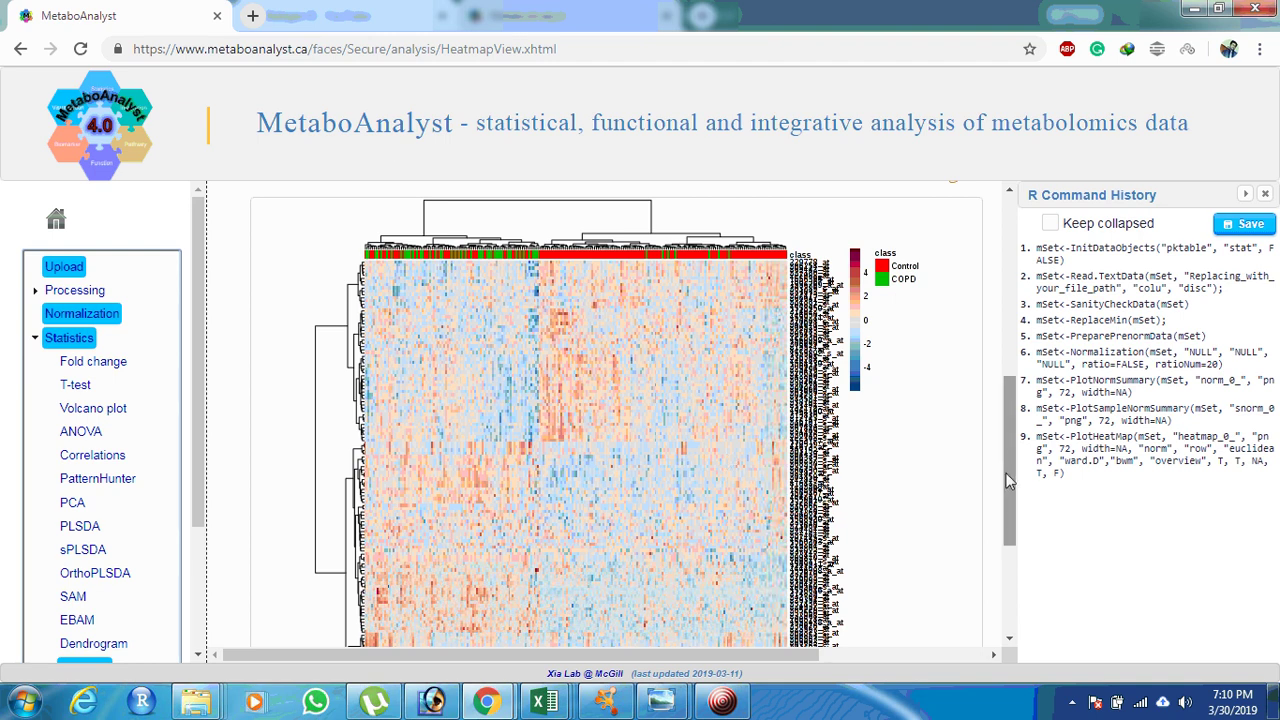
# Step: Redraw the heatmap with Do not reorganize enabled for Samples and check the grouping of the Control and COPD classes
pyautogui.moveTo(1008, 488); pyautogui.dragTo(1006, 381)
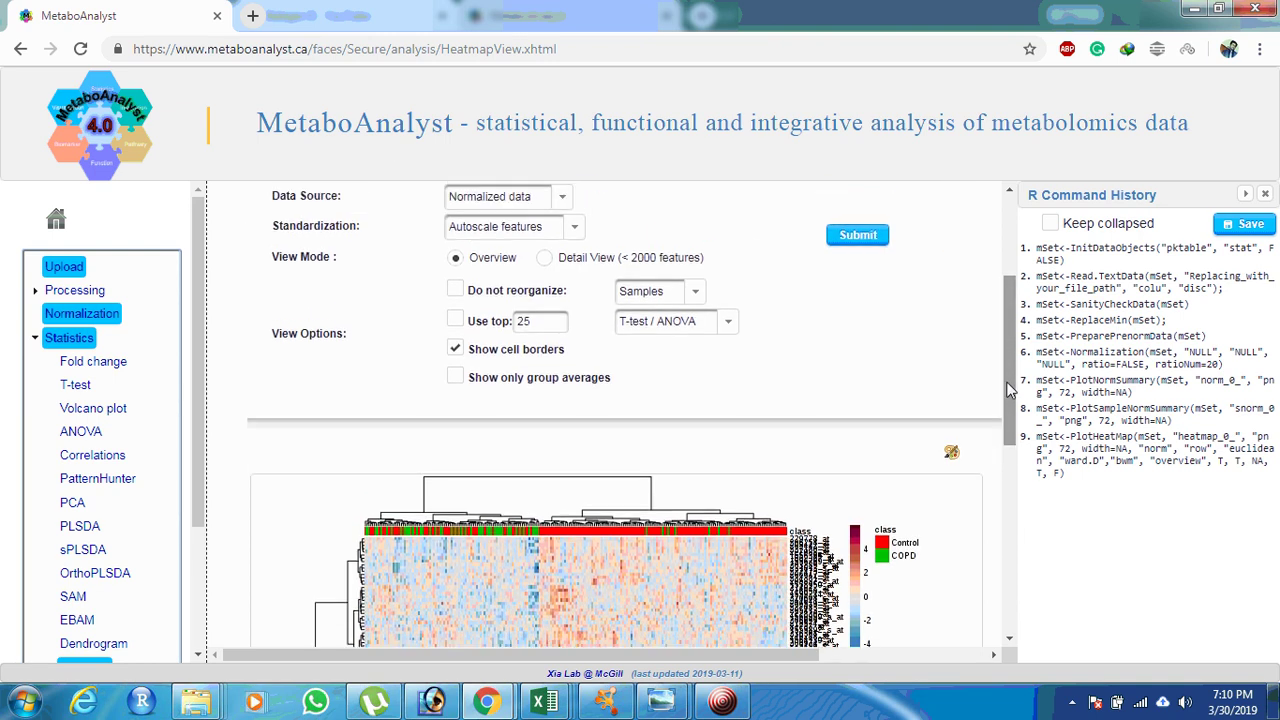
pyautogui.click(458, 292)
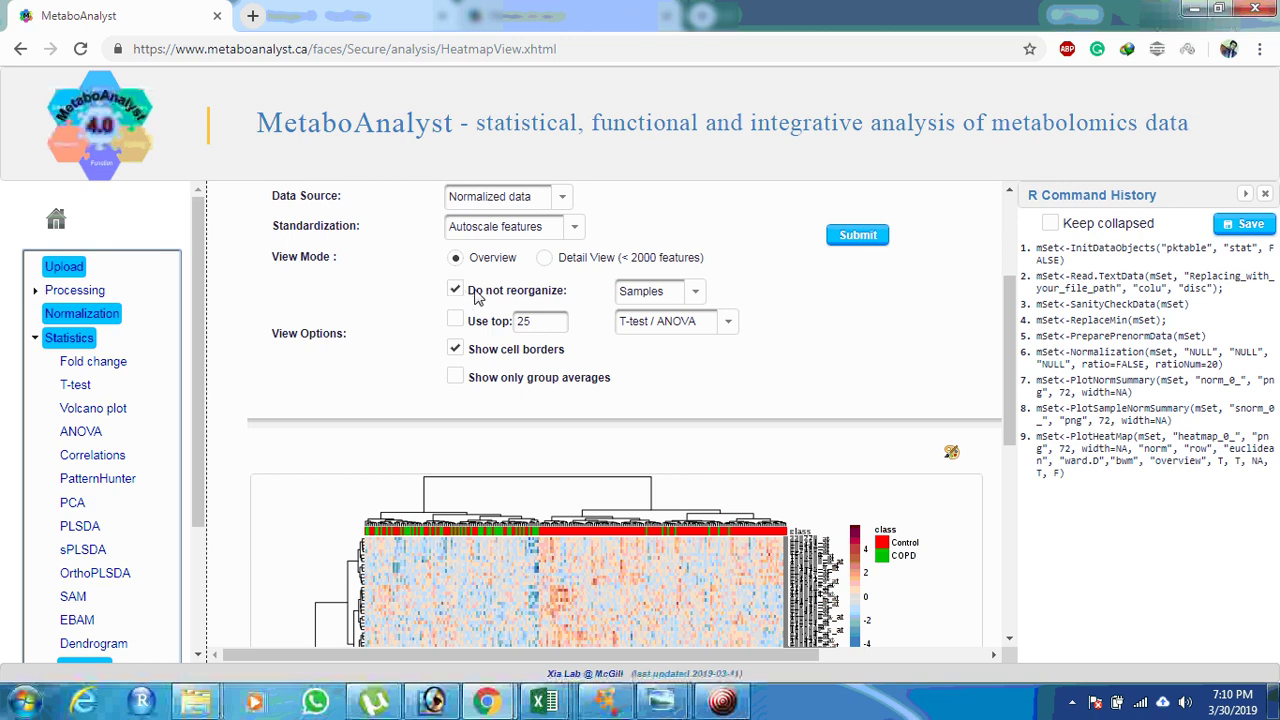
pyautogui.click(646, 305)
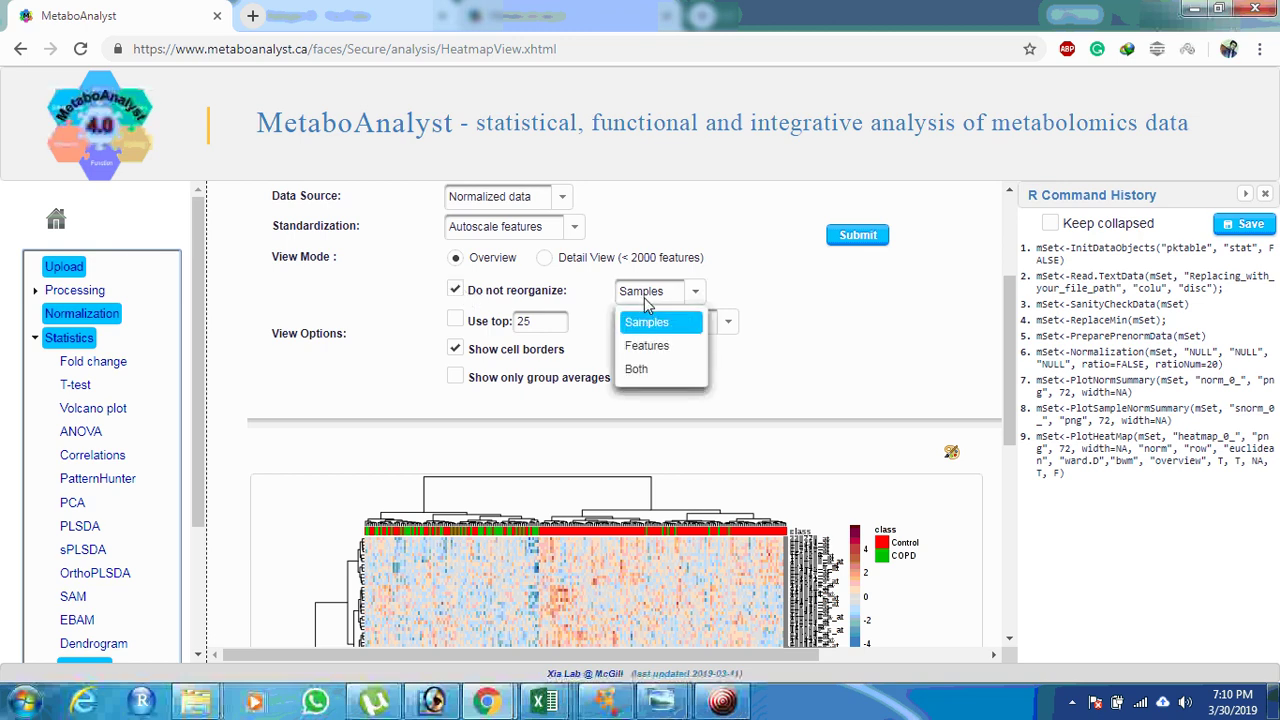
pyautogui.click(699, 300)
pyautogui.click(843, 241)
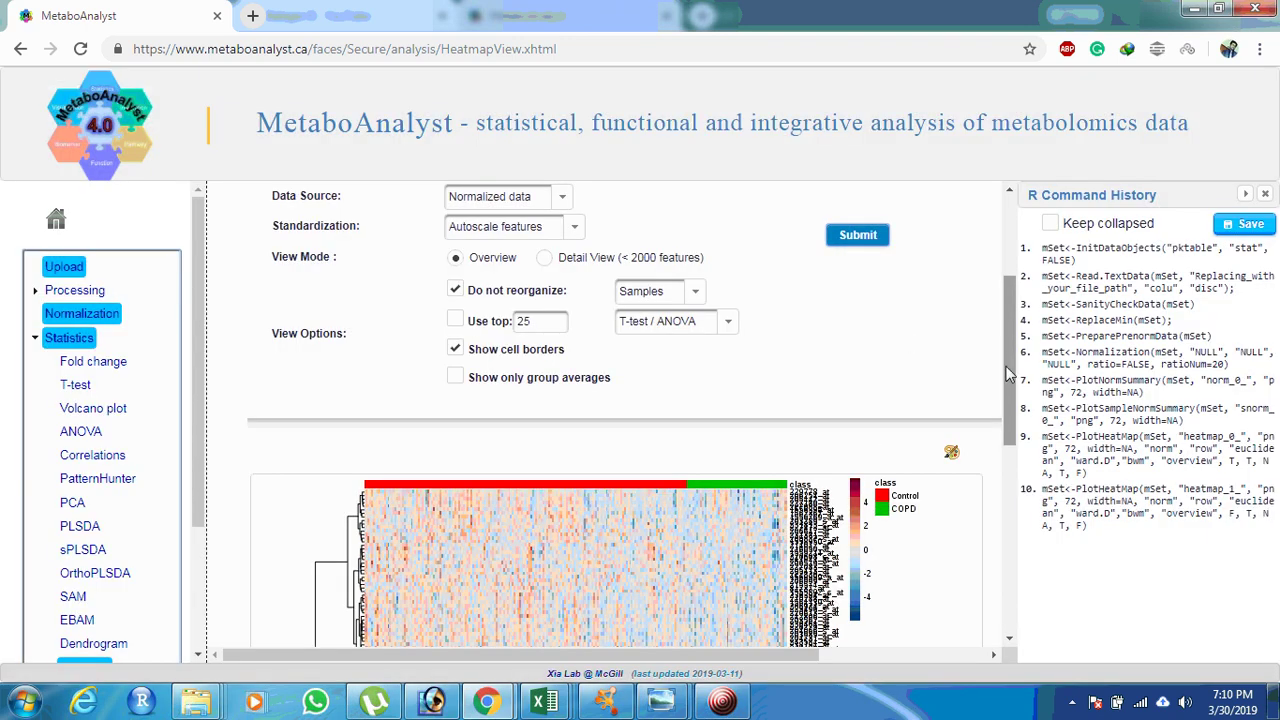
pyautogui.moveTo(1010, 375); pyautogui.dragTo(983, 420)
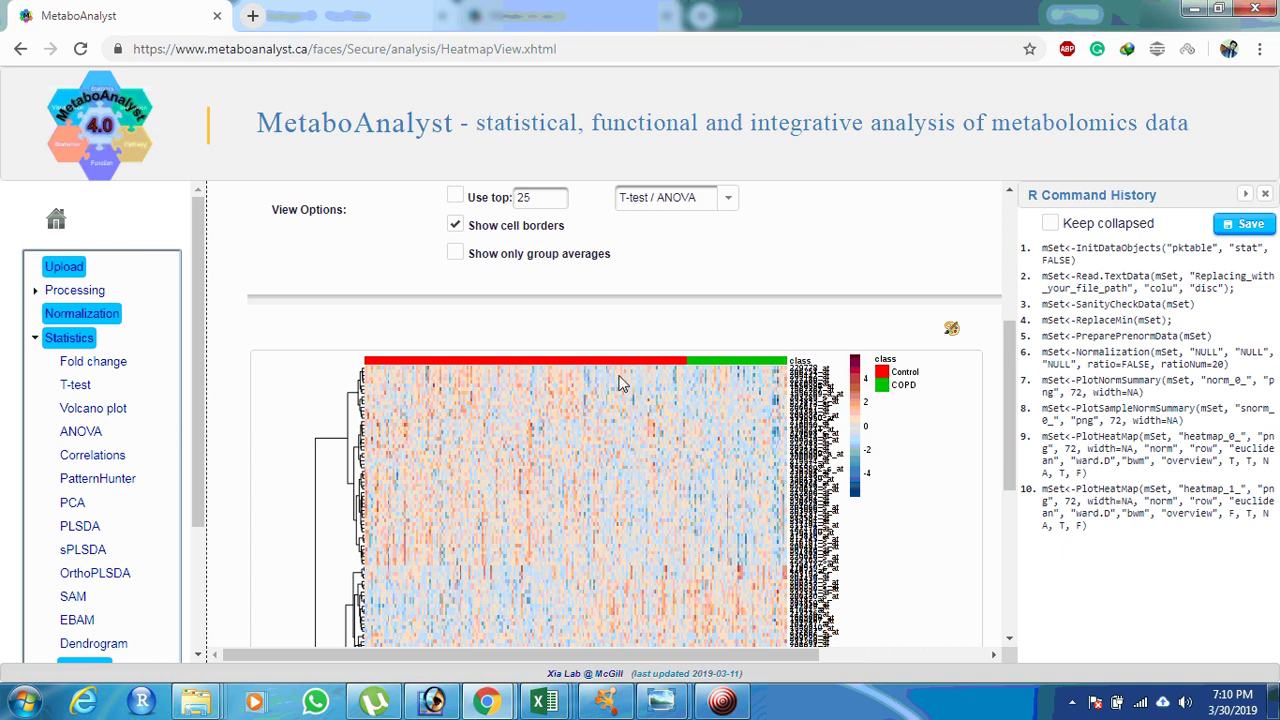
# Step: Set the heatmap's color contrast to Red / Green and redraw it
pyautogui.moveTo(1011, 425); pyautogui.dragTo(1013, 346)
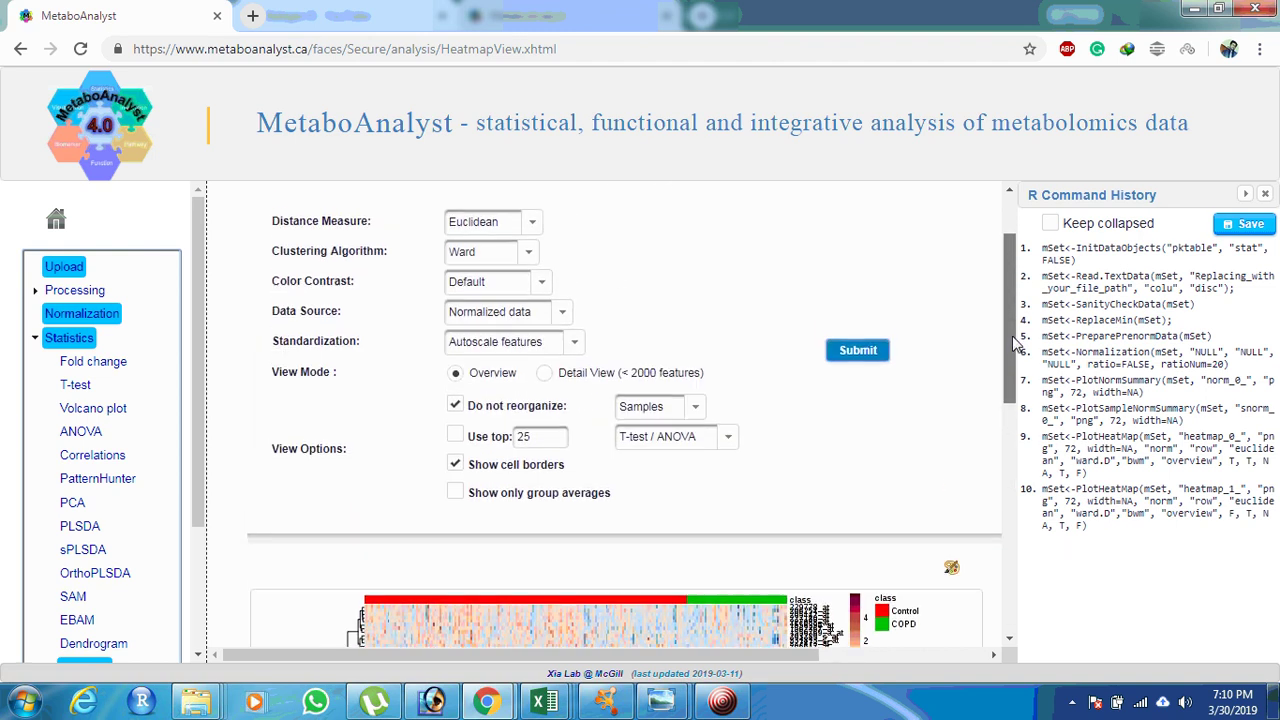
pyautogui.click(540, 284)
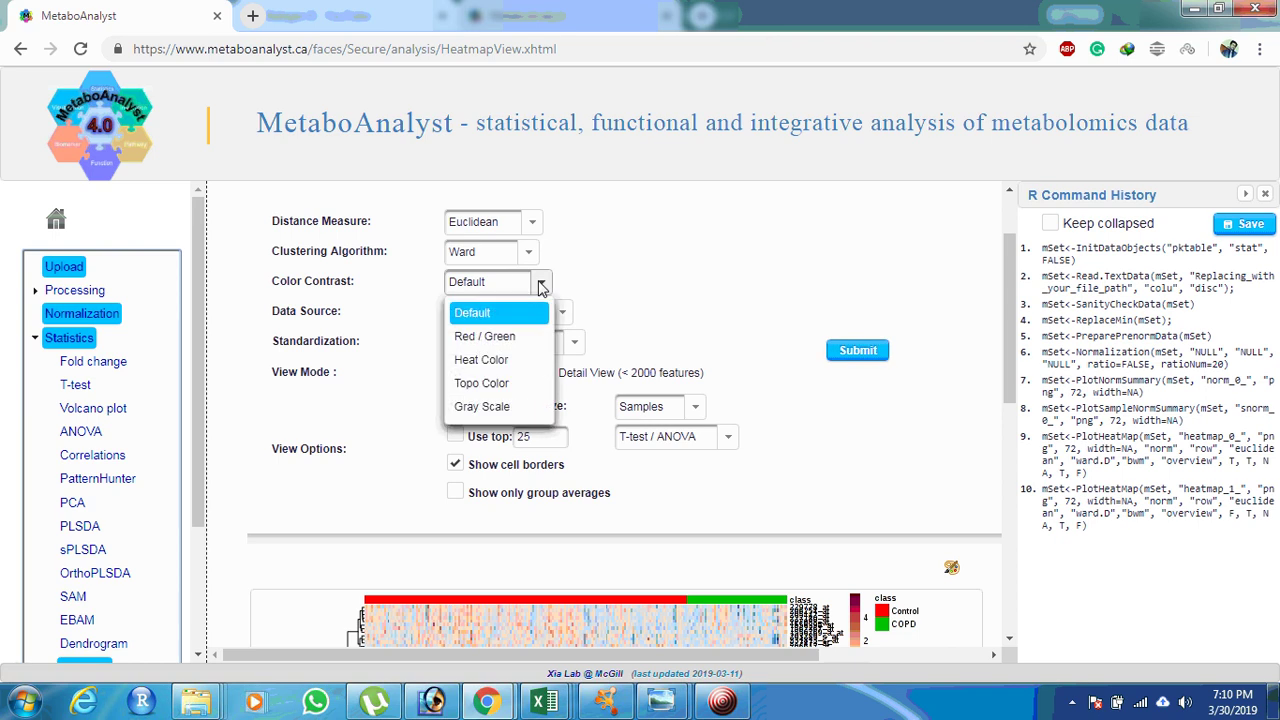
pyautogui.click(521, 333)
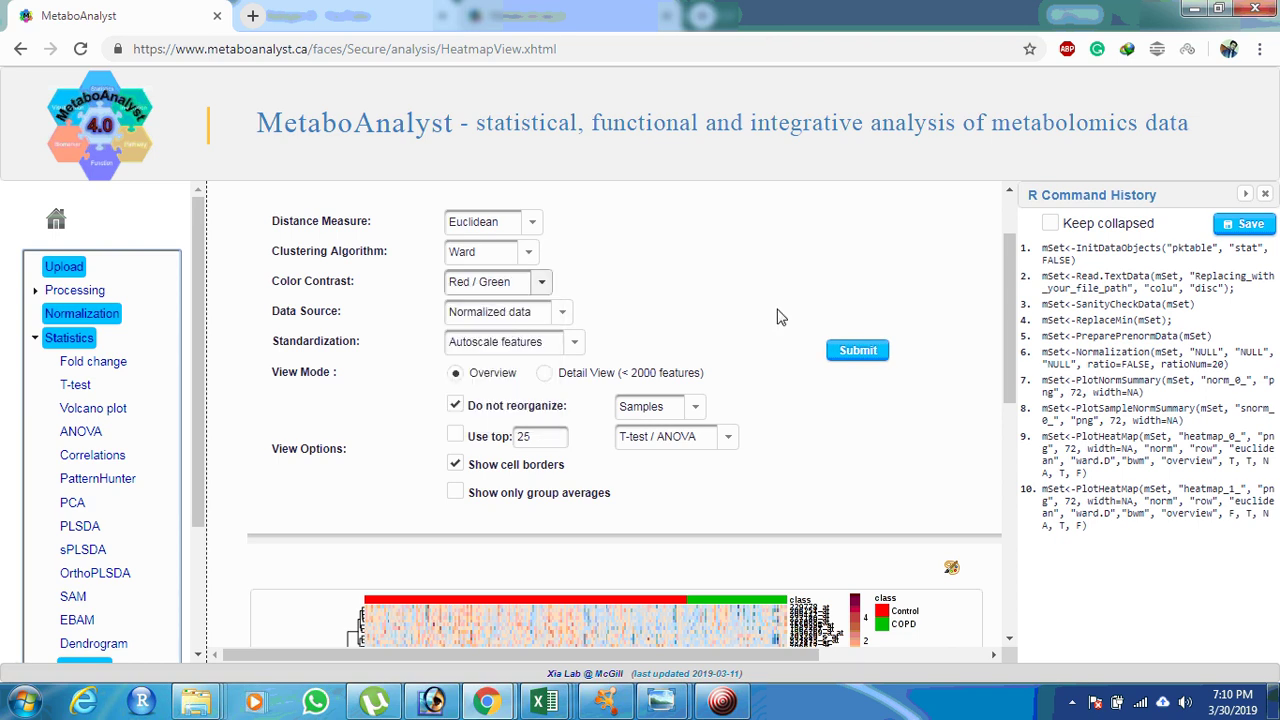
pyautogui.click(833, 356)
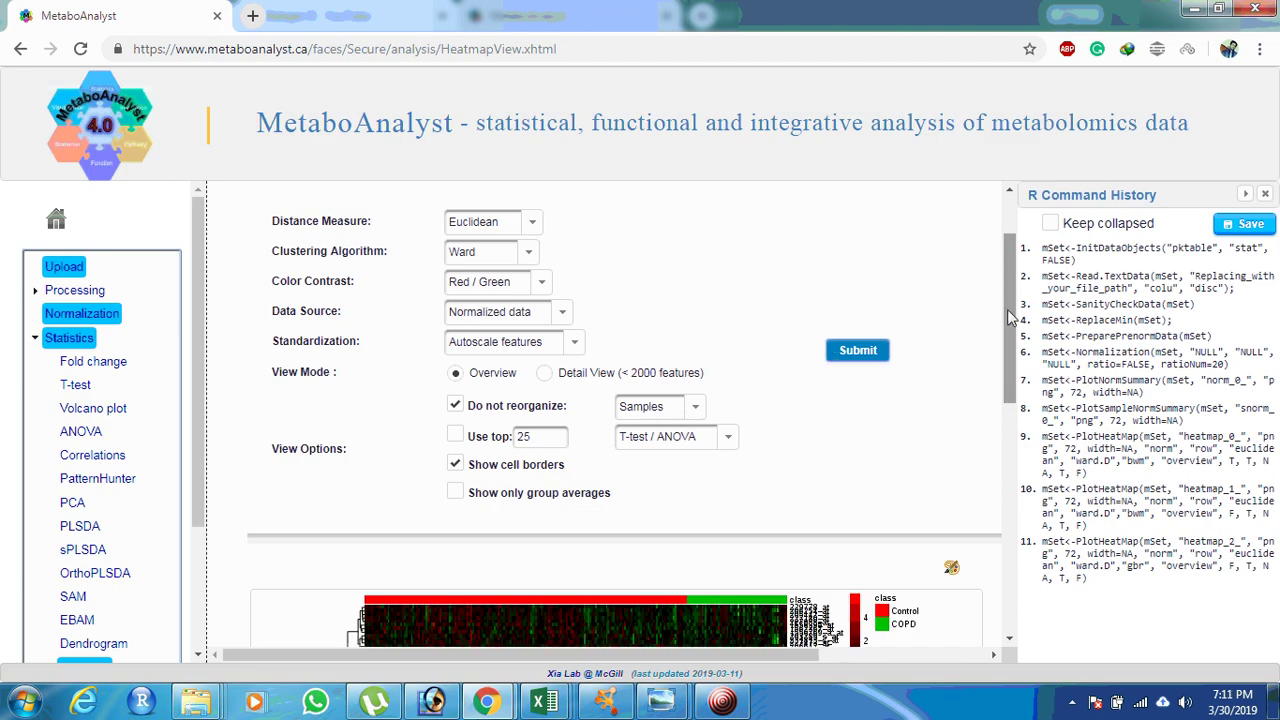
# Step: Try to generate a download image of the heatmap in TIFF format at 600 DPI with Default size
pyautogui.moveTo(1007, 309); pyautogui.dragTo(983, 358)
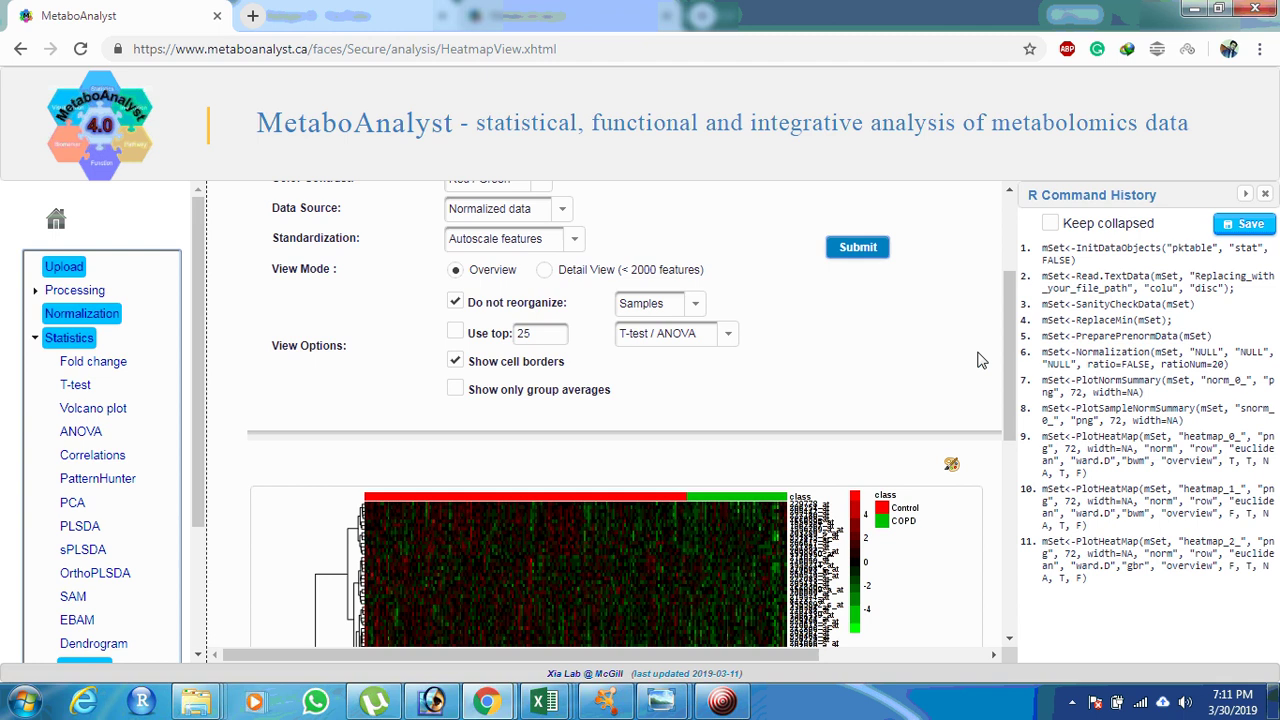
pyautogui.click(952, 463)
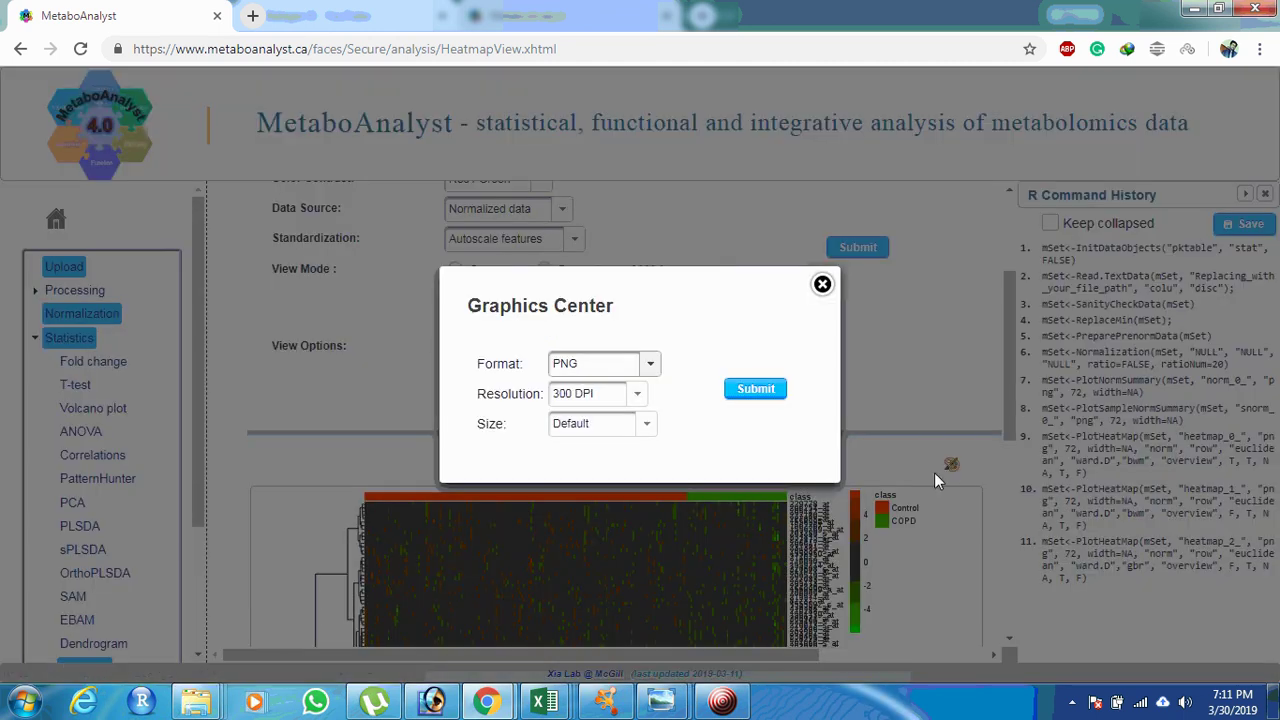
pyautogui.click(648, 366)
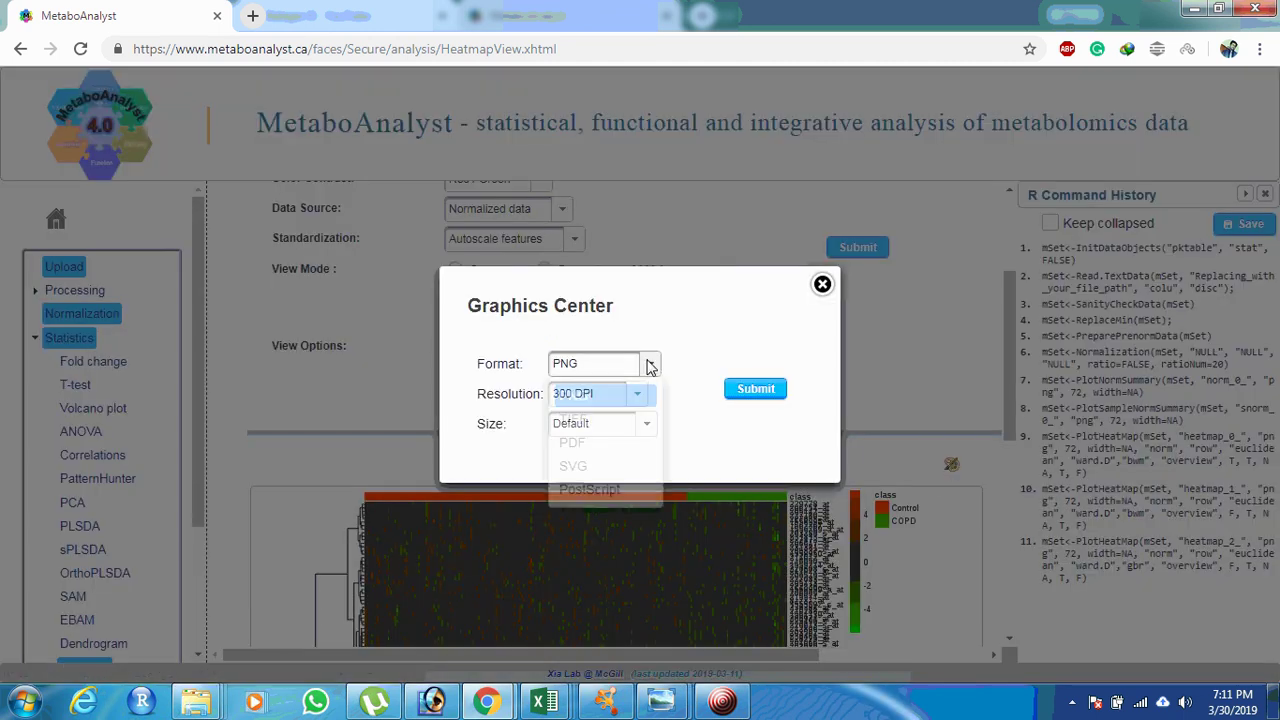
pyautogui.click(603, 421)
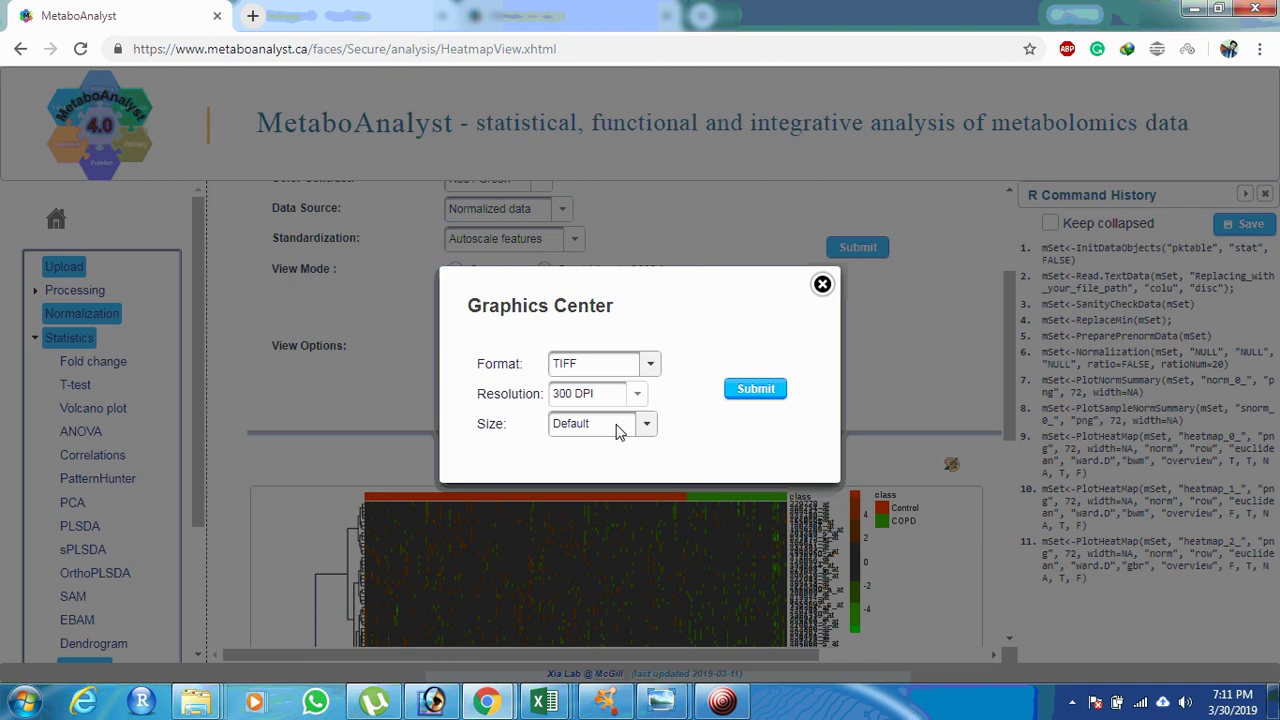
pyautogui.click(622, 395)
pyautogui.click(586, 500)
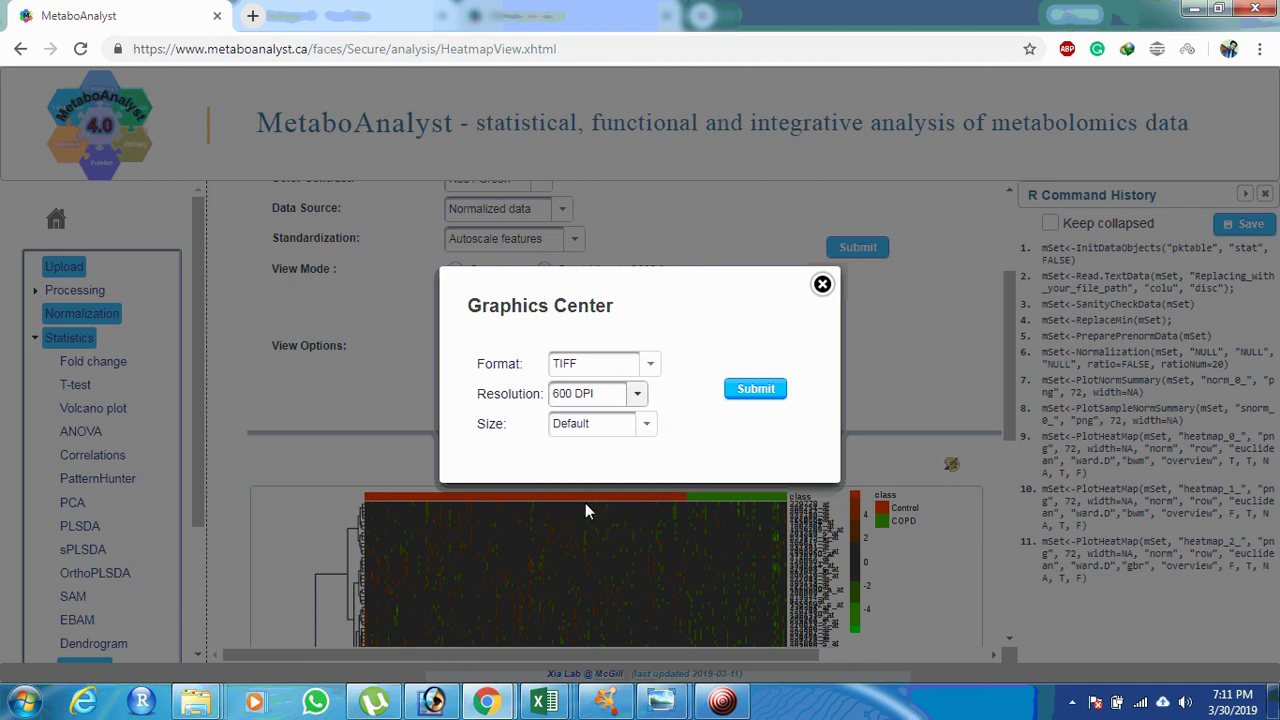
pyautogui.click(633, 426)
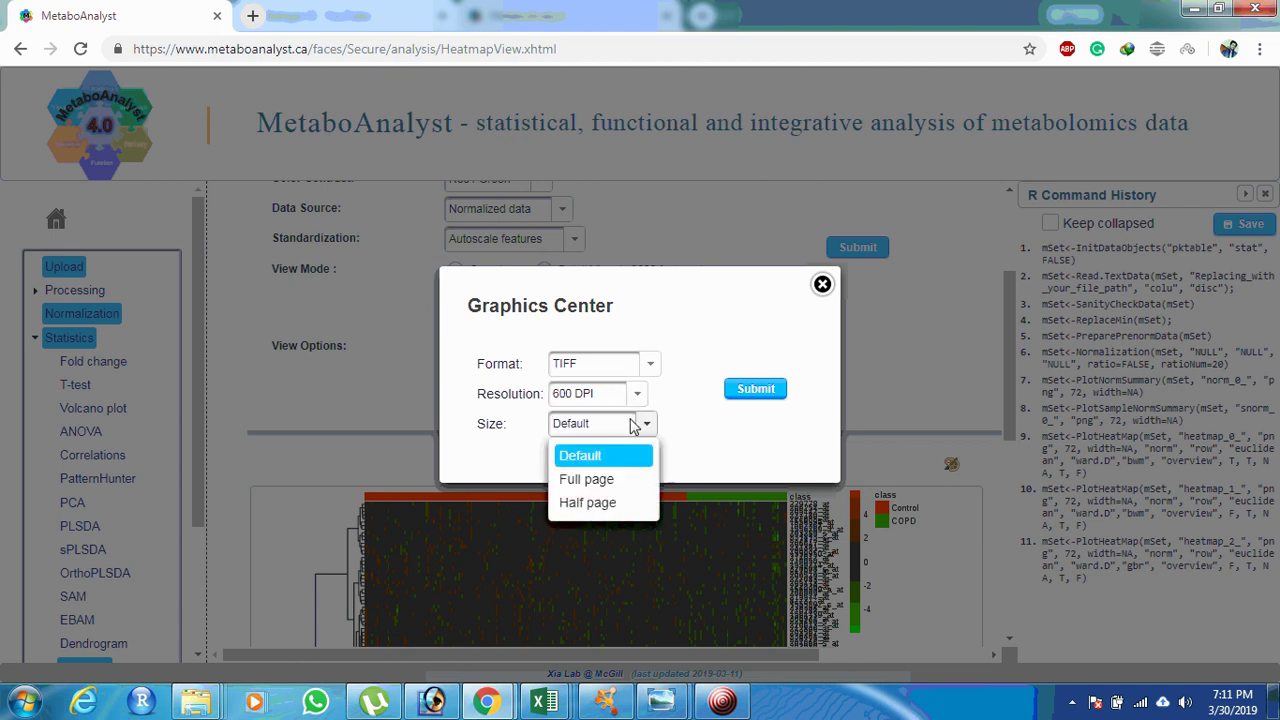
pyautogui.click(630, 425)
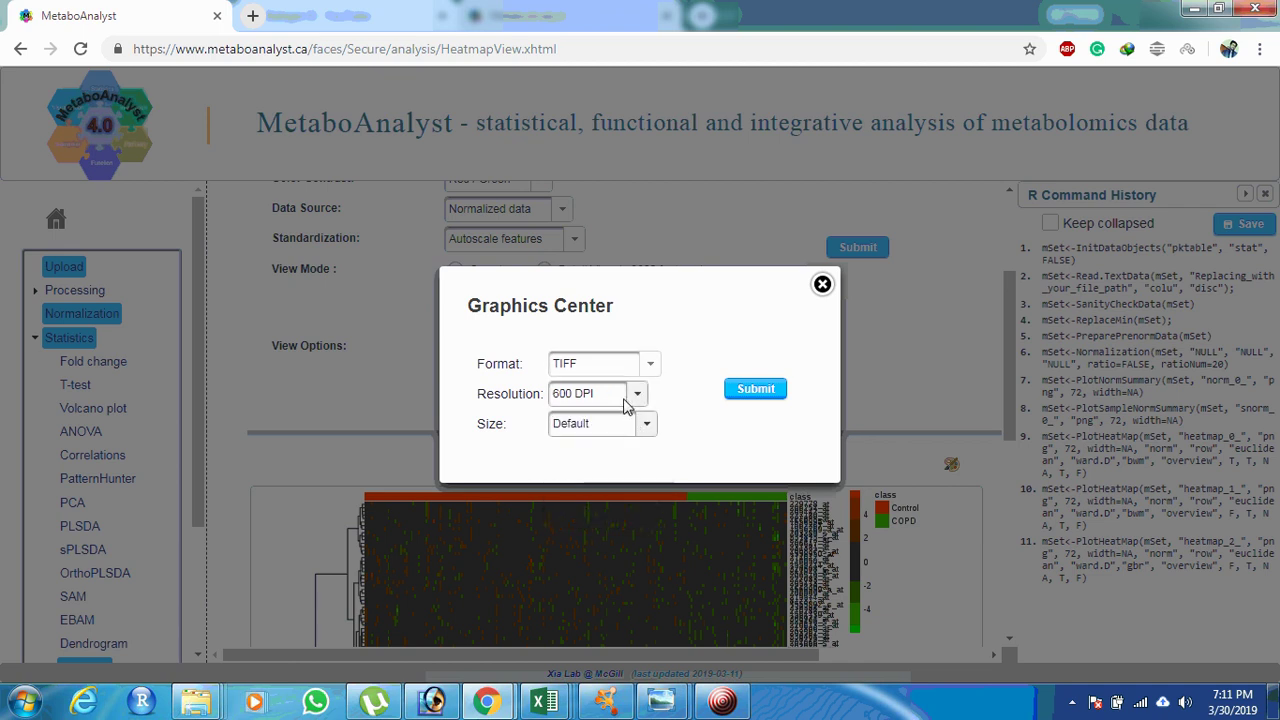
pyautogui.click(744, 386)
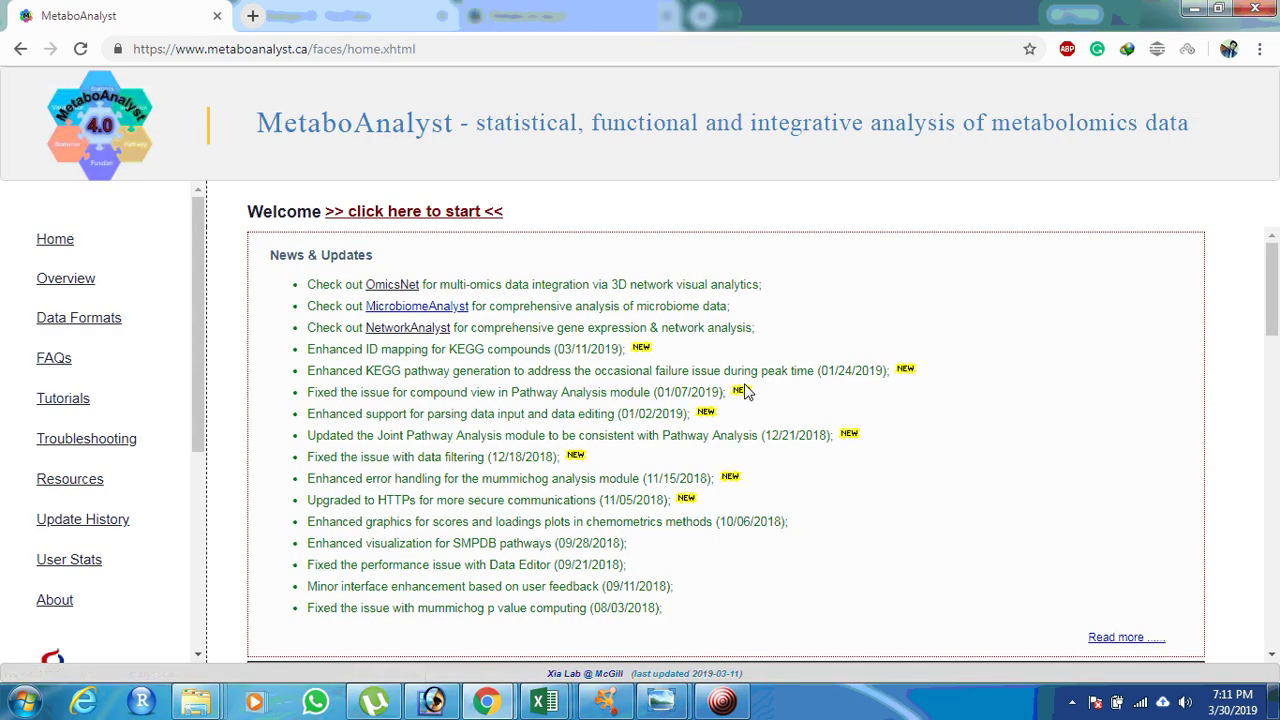
# Step: Try to return from the MetaboAnalyst home page to the previous heatmap page
pyautogui.click(724, 702)
pyautogui.click(724, 702)
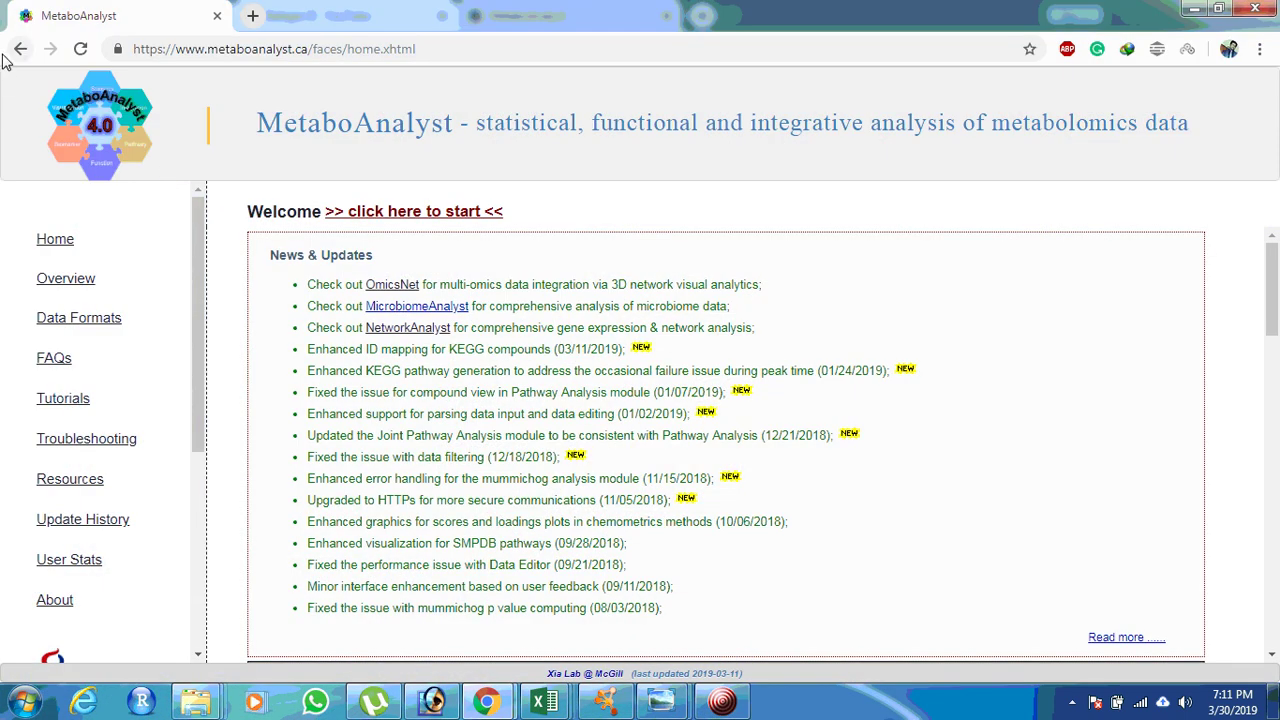
pyautogui.click(8, 55)
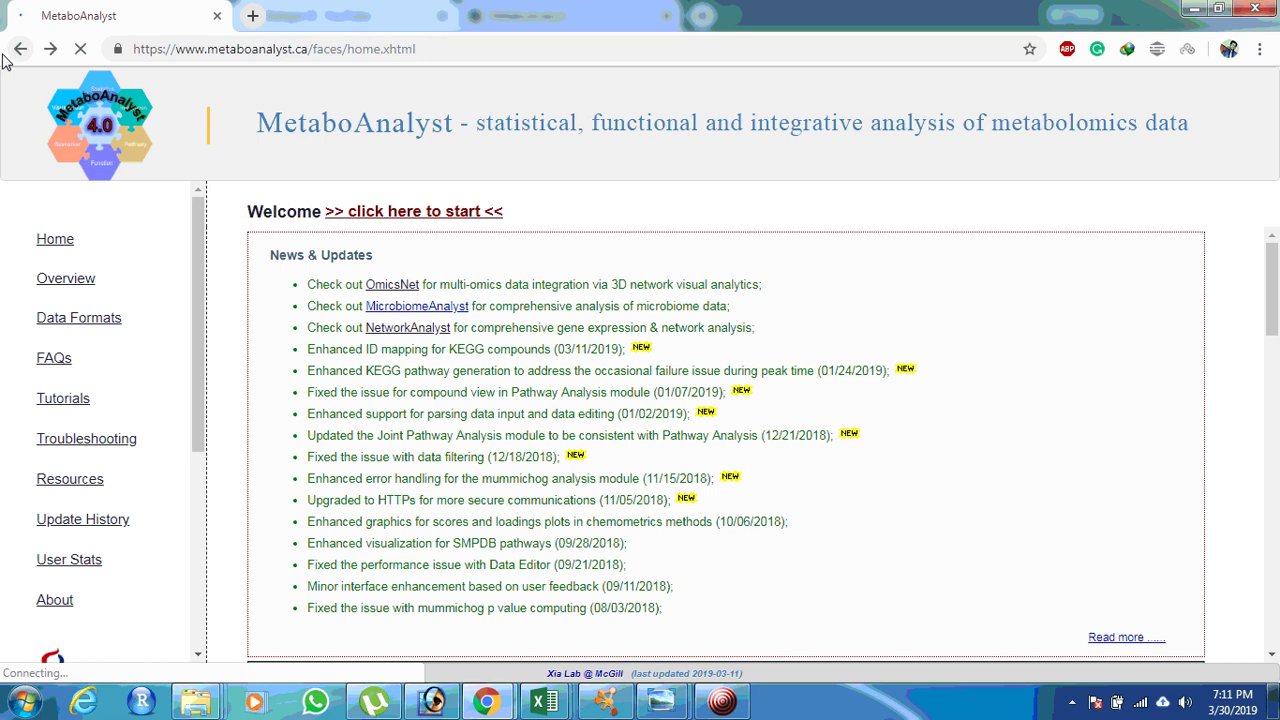
pyautogui.click(23, 51)
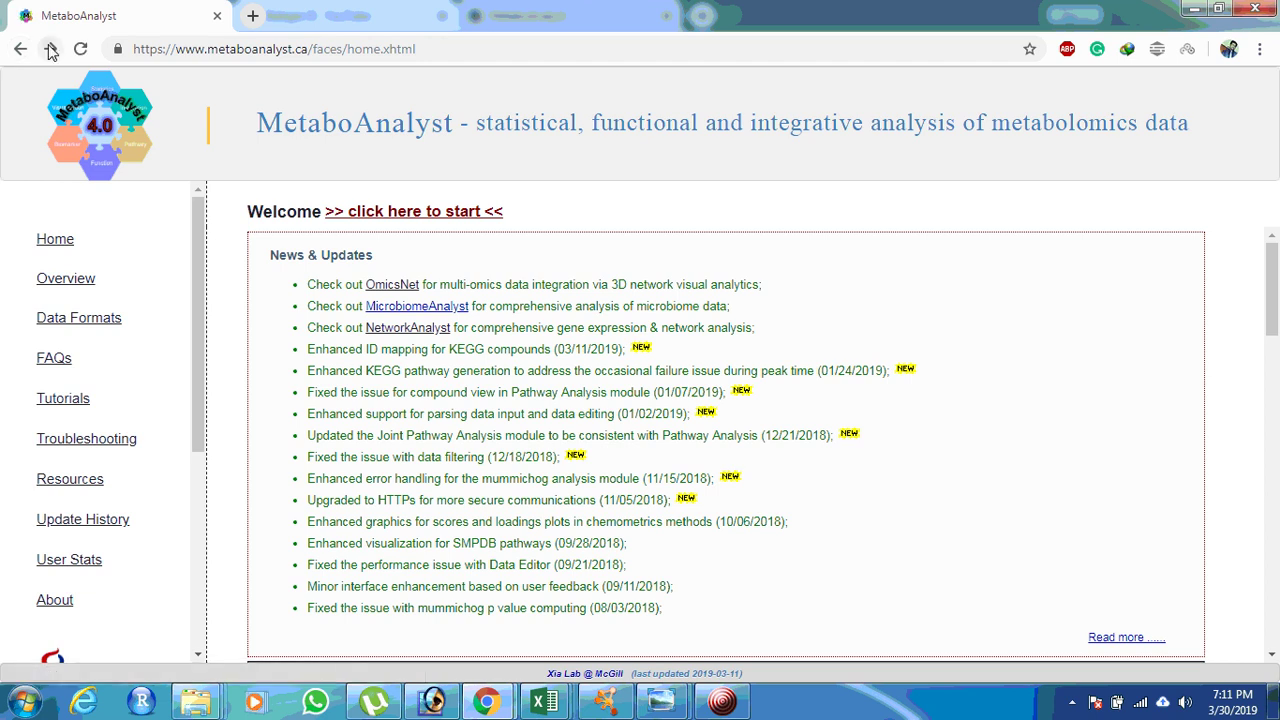
pyautogui.click(736, 706)
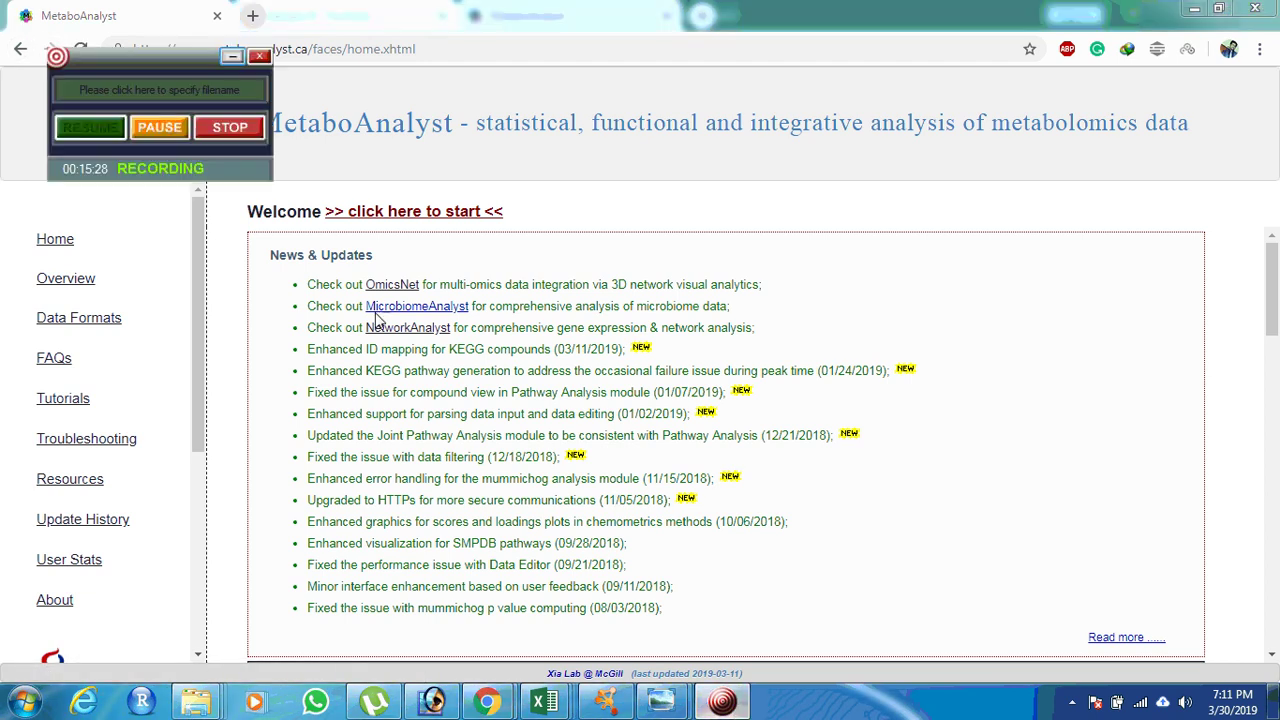
pyautogui.click(159, 127)
pyautogui.click(106, 136)
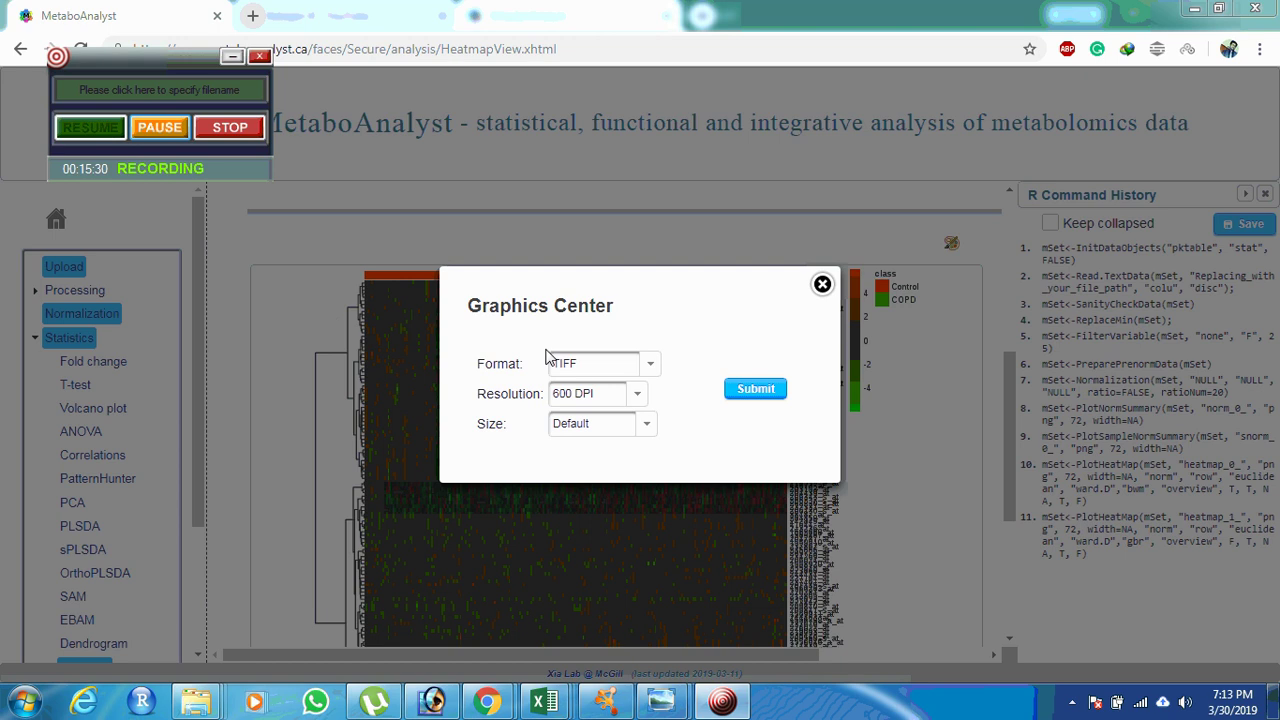
# Step: Generate the heatmap image as a 600 DPI TIFF with Default size and request its download
pyautogui.click(755, 389)
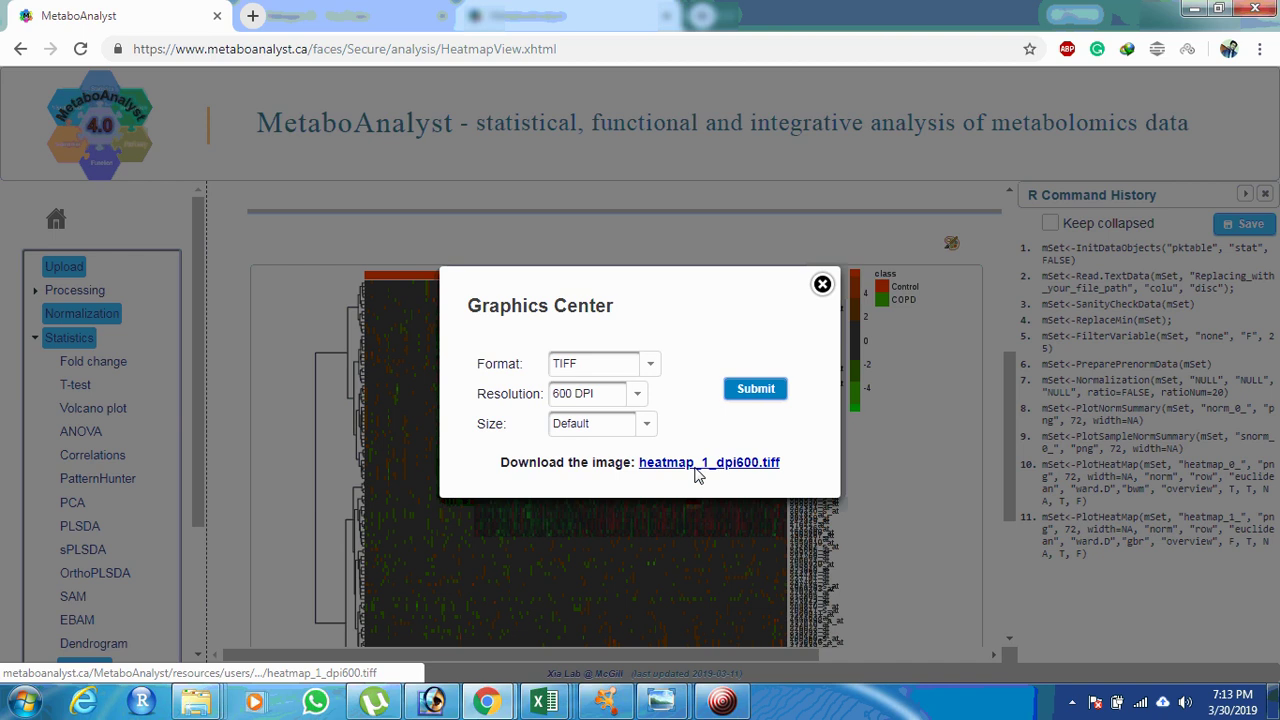
pyautogui.click(696, 468)
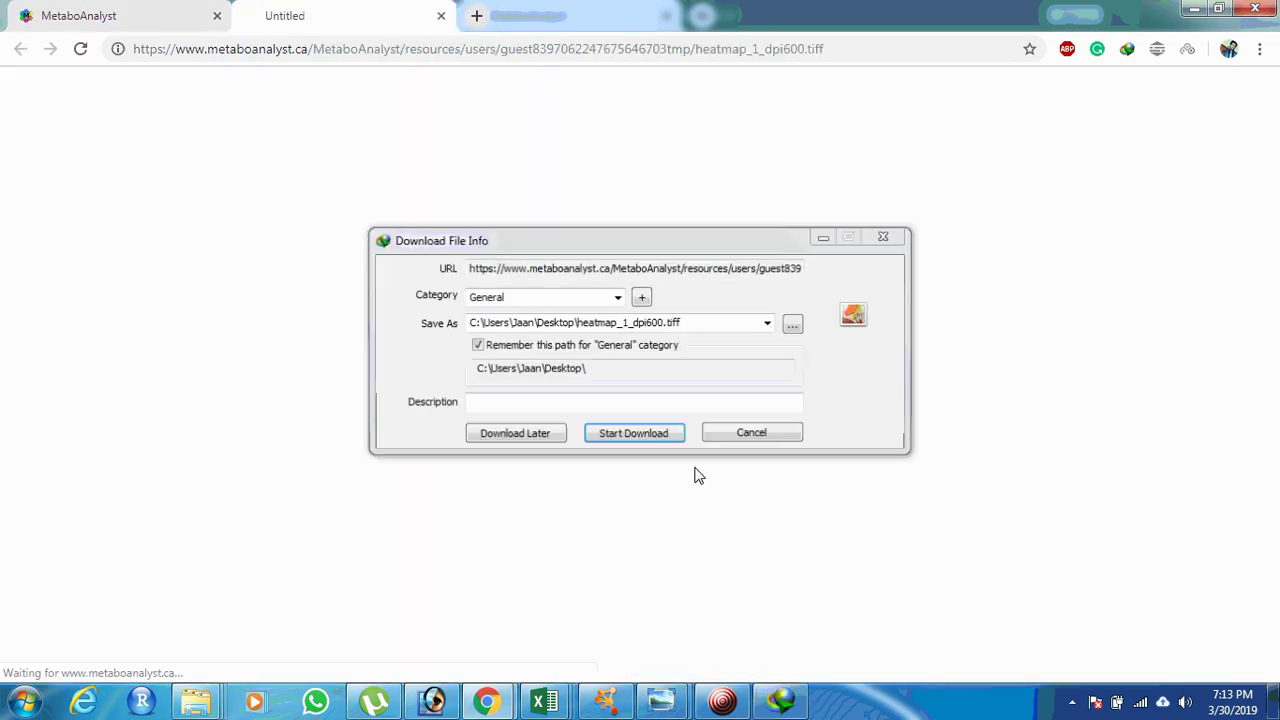
# Step: Download the TIFF image to the Desktop under the name heatmap_1_FINAL
pyautogui.click(794, 326)
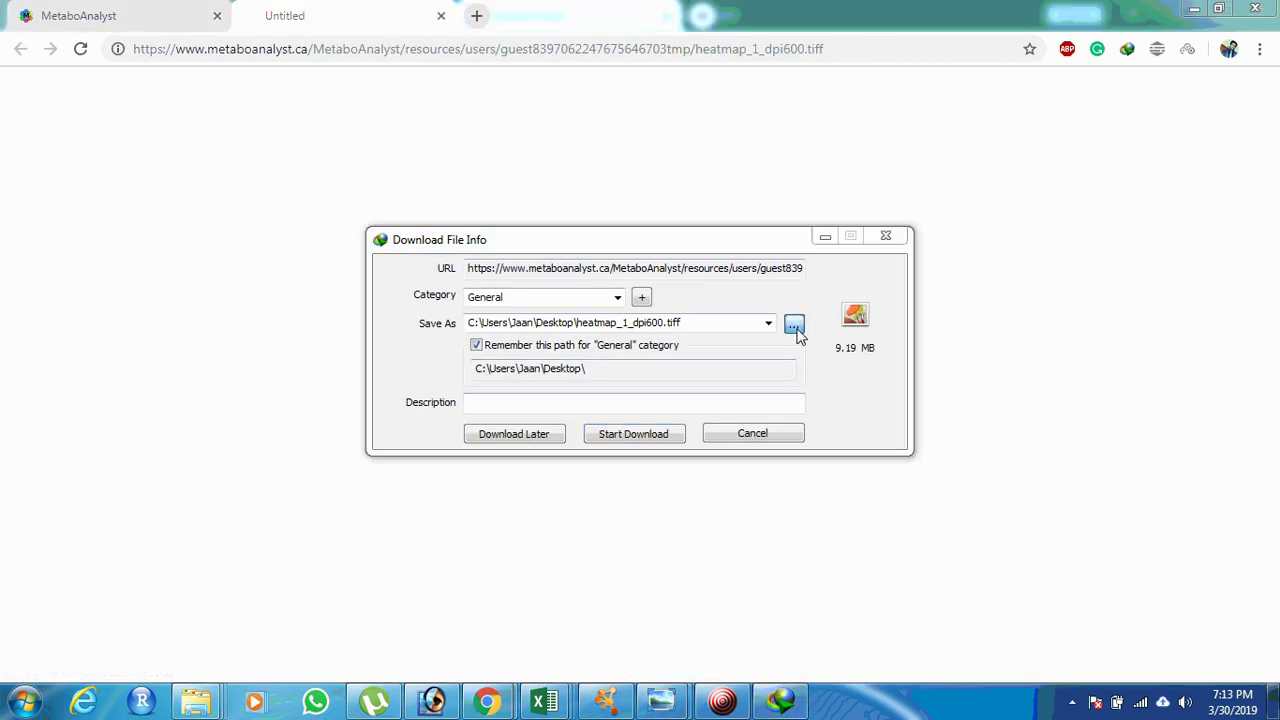
pyautogui.click(794, 326)
pyautogui.click(430, 236)
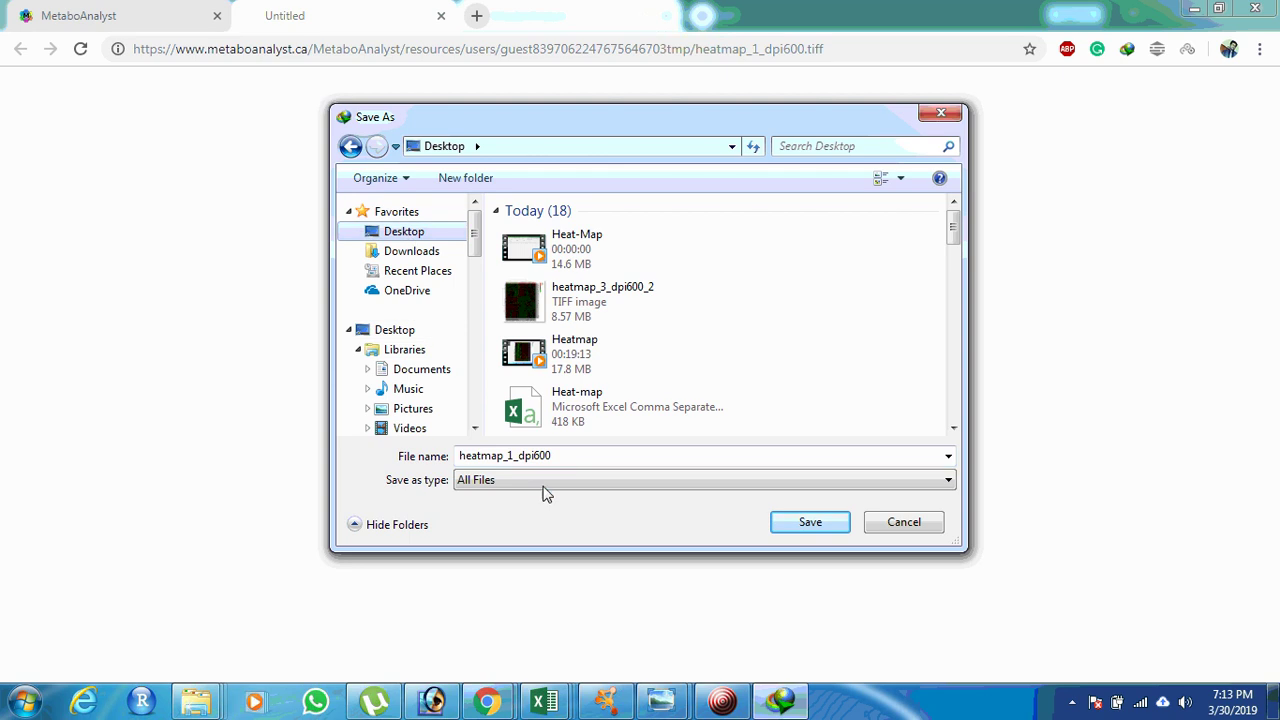
pyautogui.click(586, 455)
pyautogui.click(586, 455)
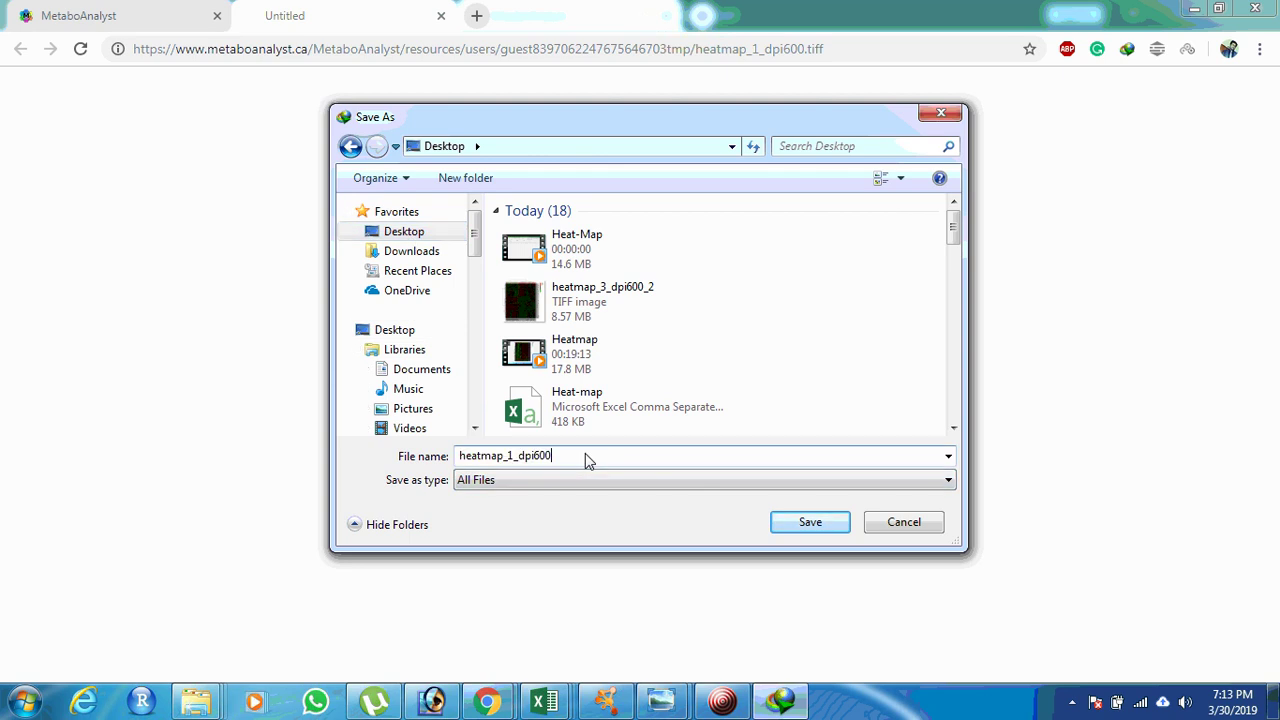
pyautogui.press('BackSpace')
pyautogui.press('BackSpace')
pyautogui.press('BackSpace')
pyautogui.press('BackSpace')
pyautogui.press('BackSpace')
pyautogui.press('BackSpace')
pyautogui.write('FINAL')
pyautogui.click(828, 526)
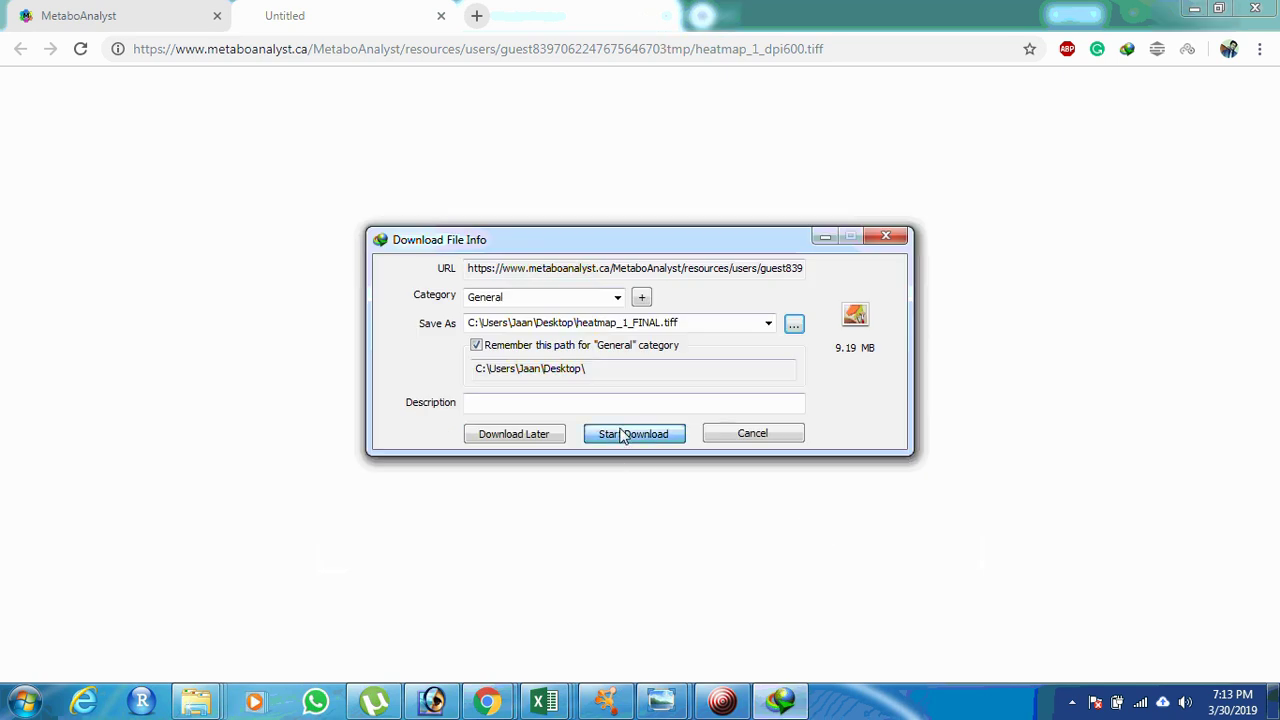
pyautogui.click(621, 434)
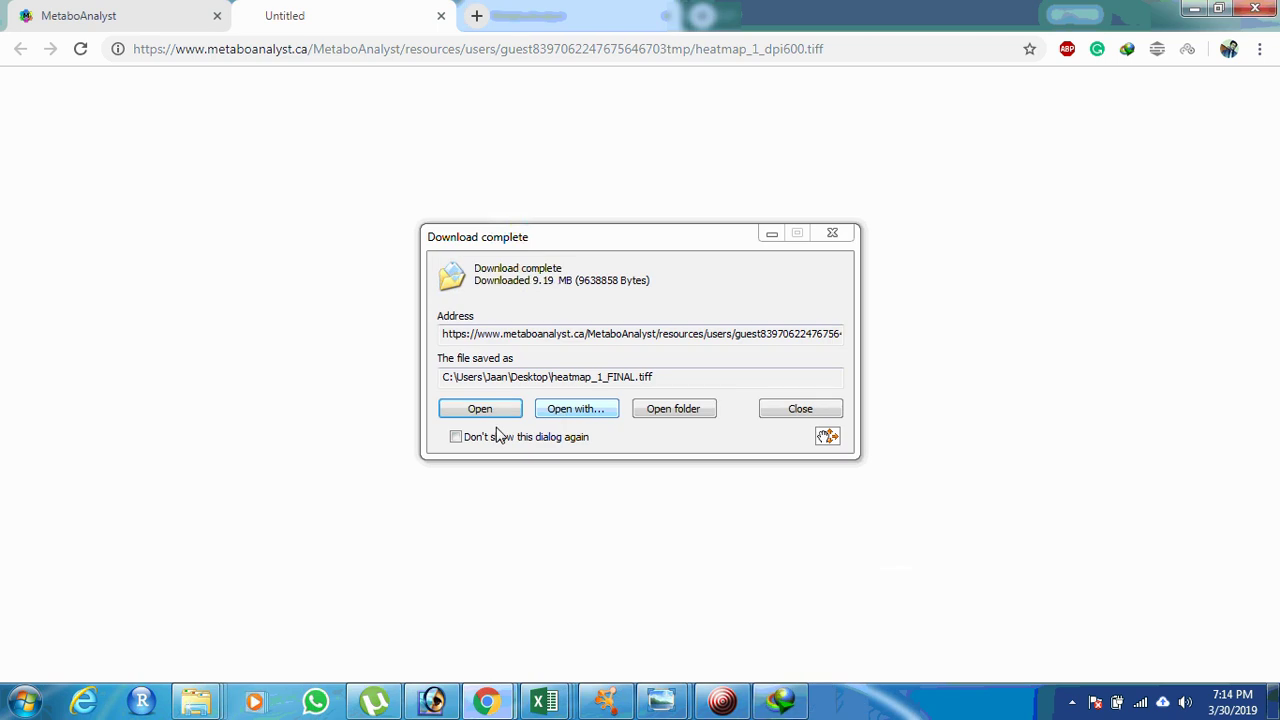
# Step: Open the downloaded heatmap_1_FINAL image and examine the heatmap's detail and its Control and COPD classes
pyautogui.click(495, 418)
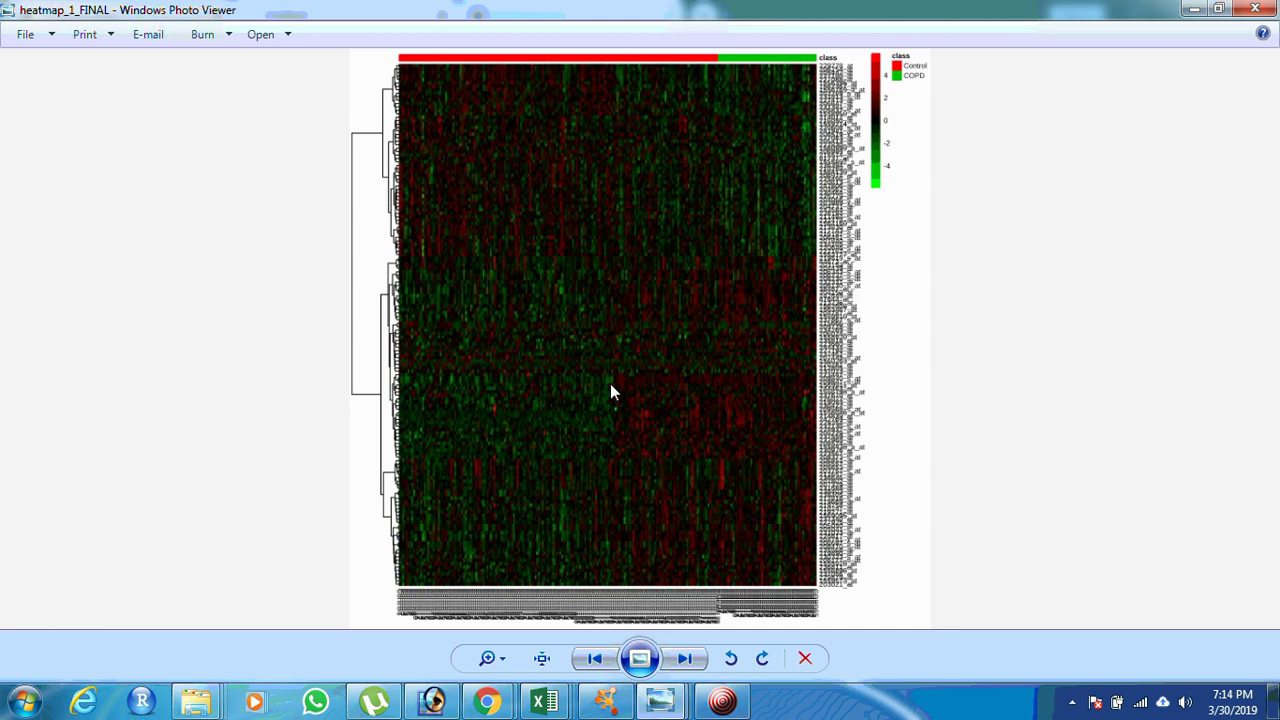
pyautogui.scroll(3, 613, 391)
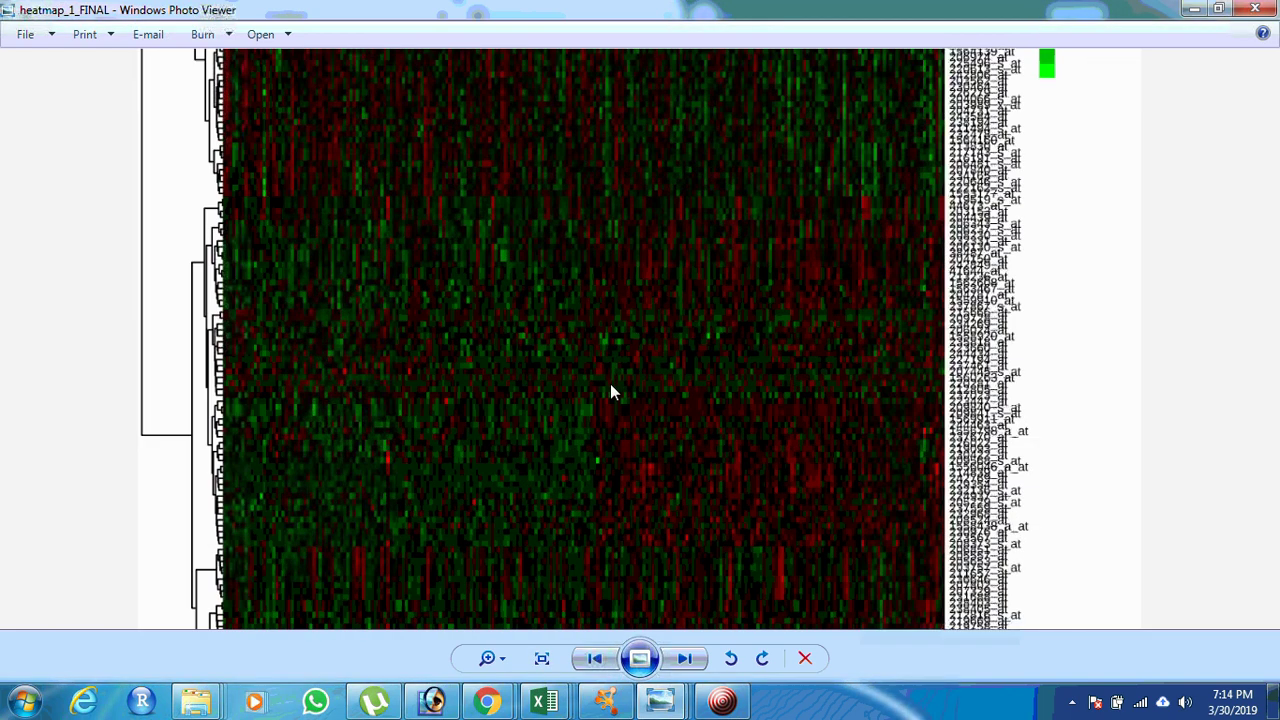
pyautogui.scroll(-3, 611, 386)
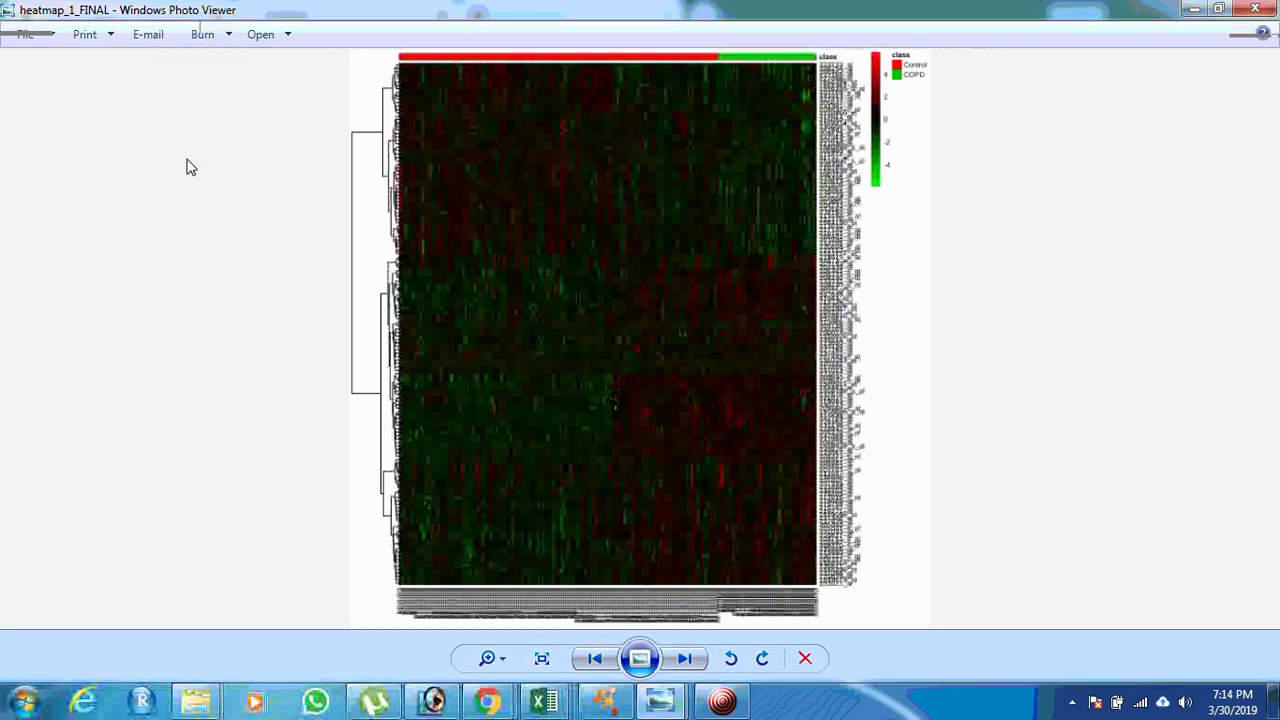
pyautogui.click(722, 701)
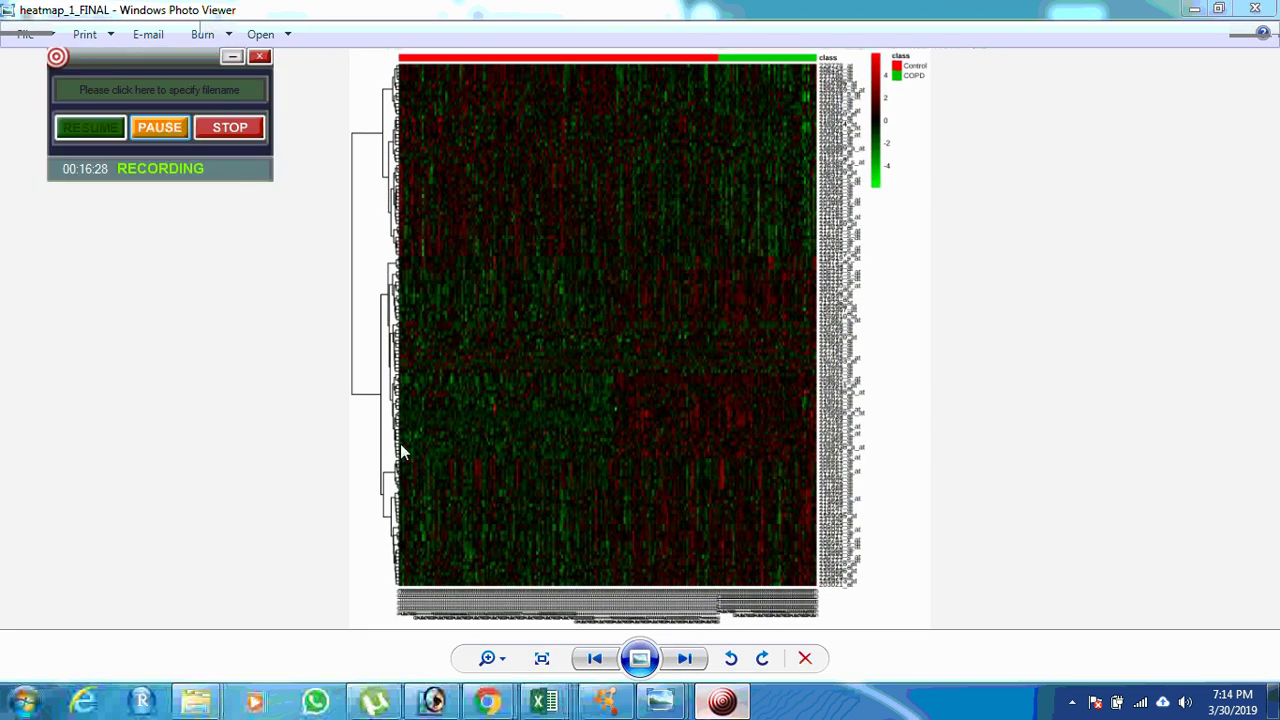